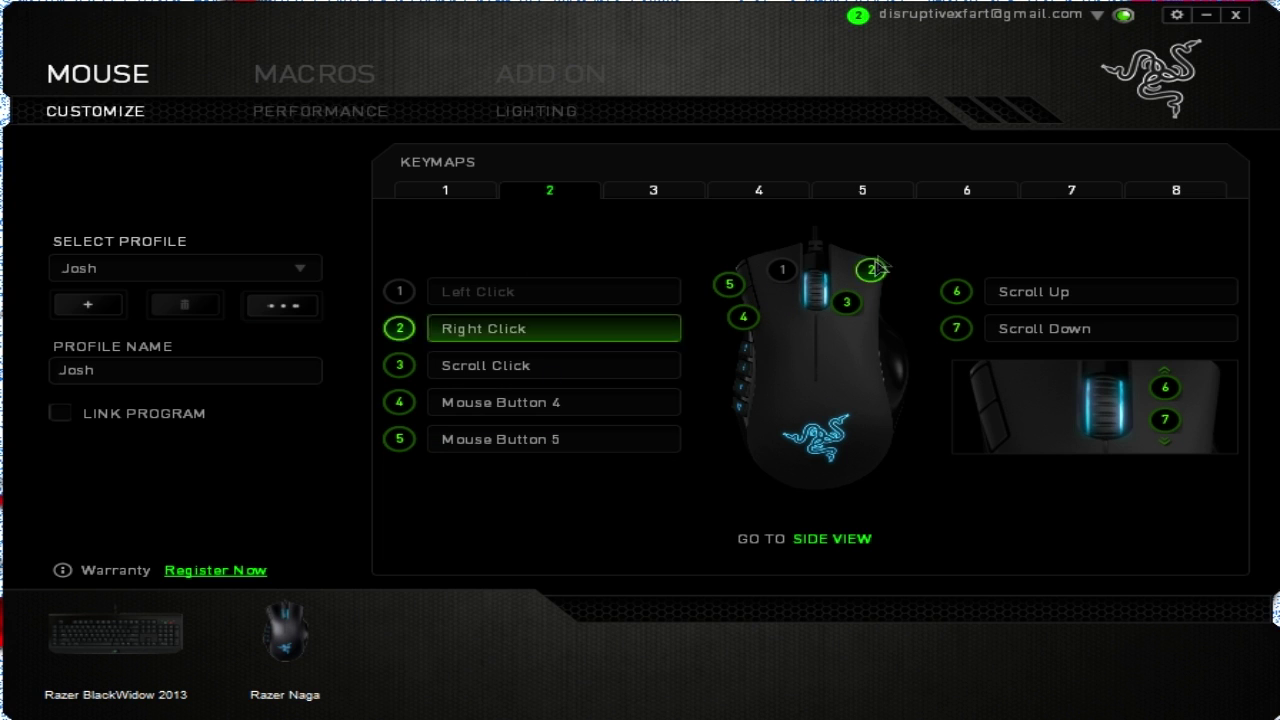
# - Examine the side-button assignments in keymap 2 of the mouse, including the macros on buttons 10 to 12
pyautogui.click(836, 542)
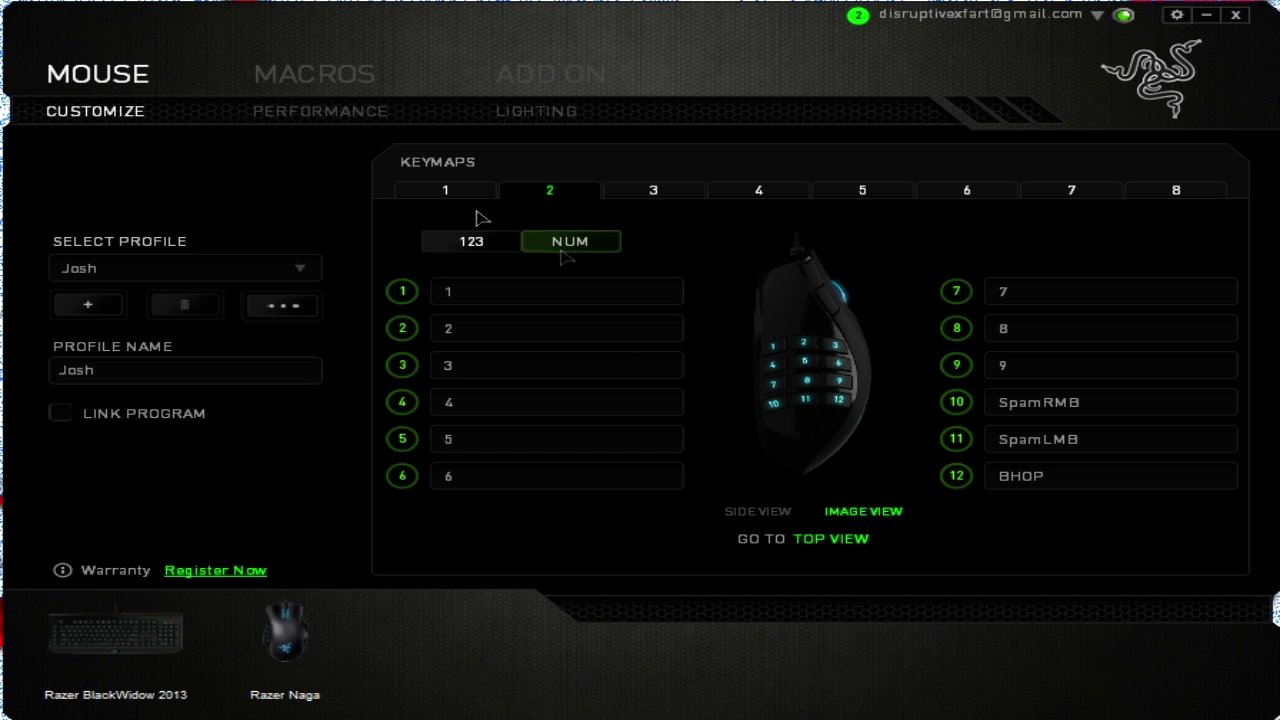
pyautogui.click(325, 75)
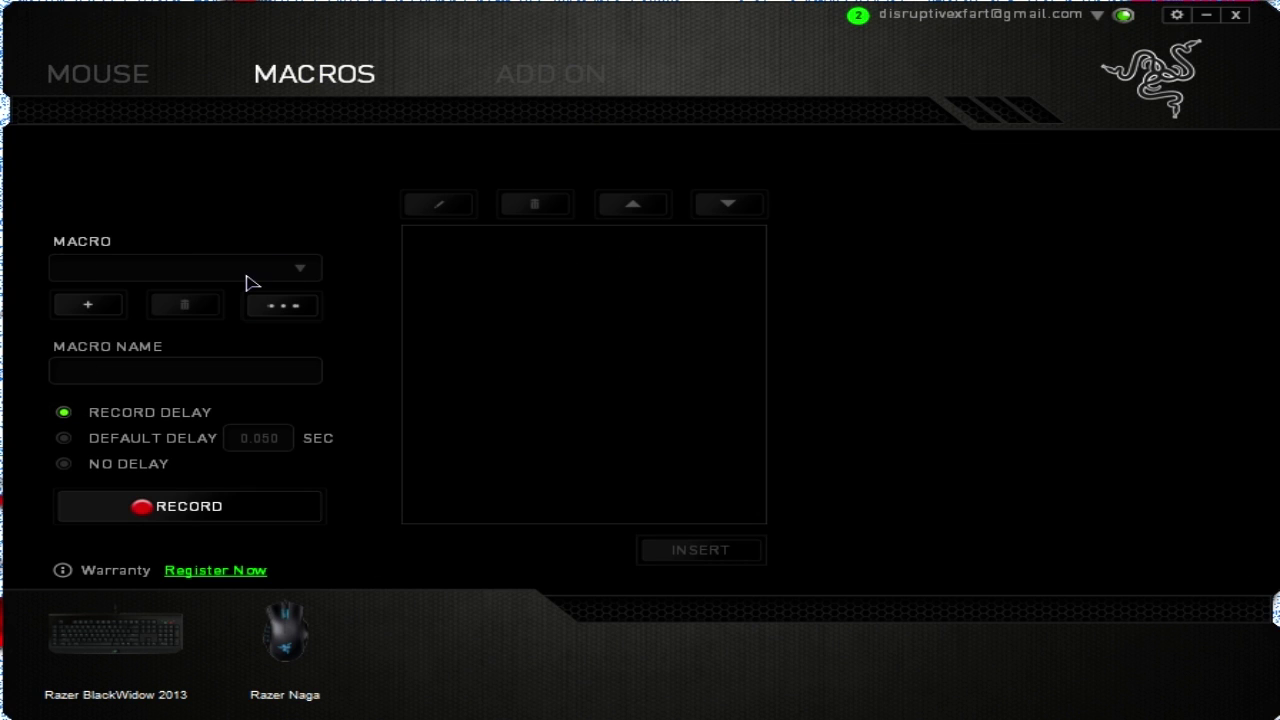
pyautogui.click(170, 77)
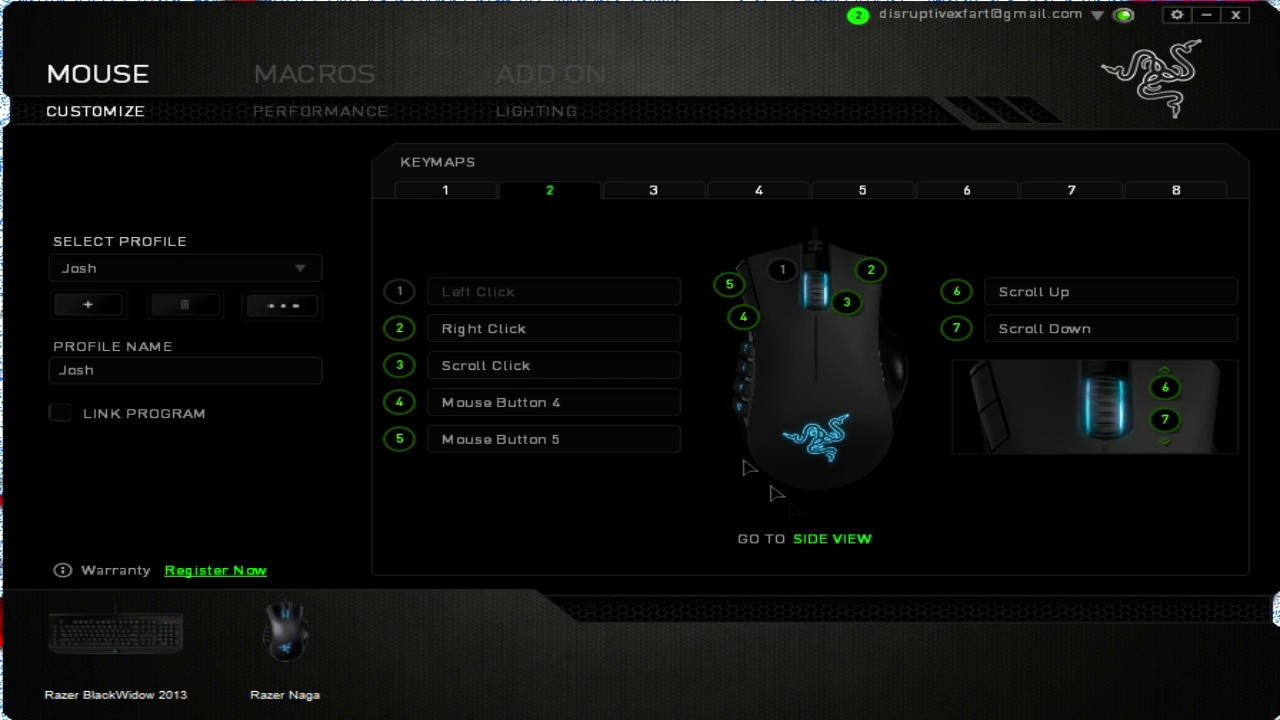
pyautogui.click(848, 540)
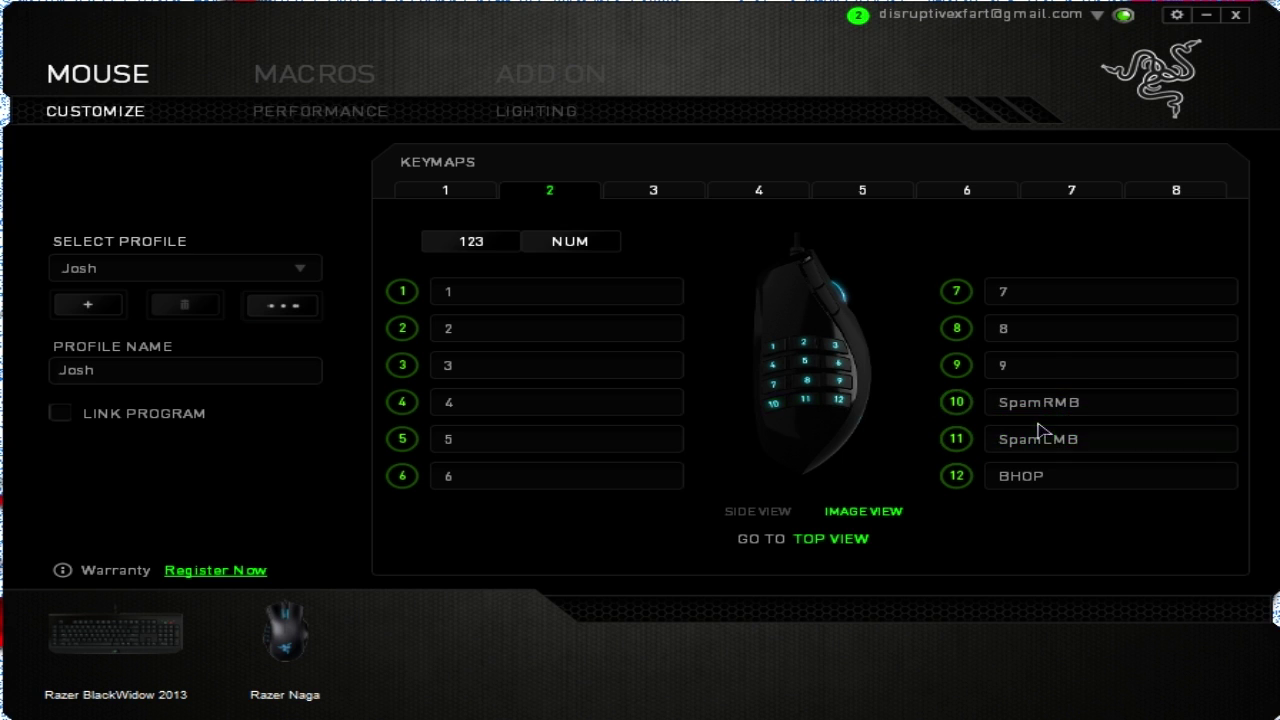
# - Open the existing SpamLMB macro and examine its sequence of button events and delays from end to start
pyautogui.click(280, 74)
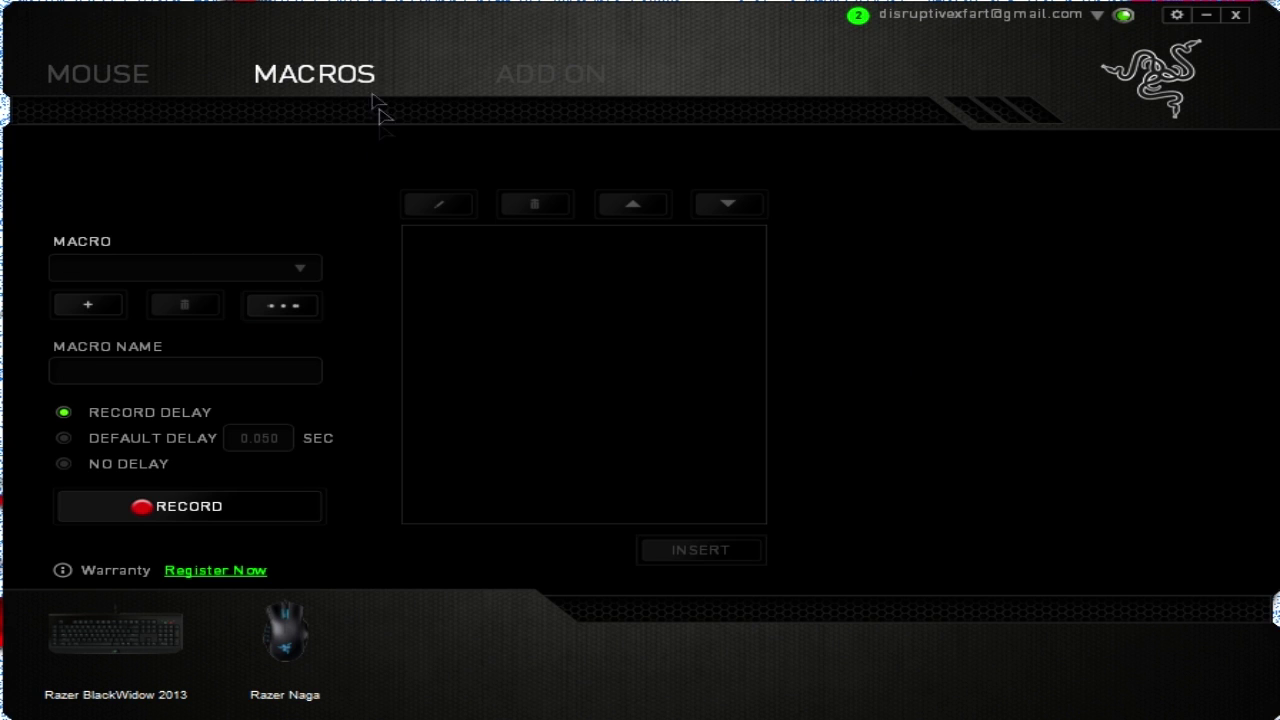
pyautogui.click(244, 270)
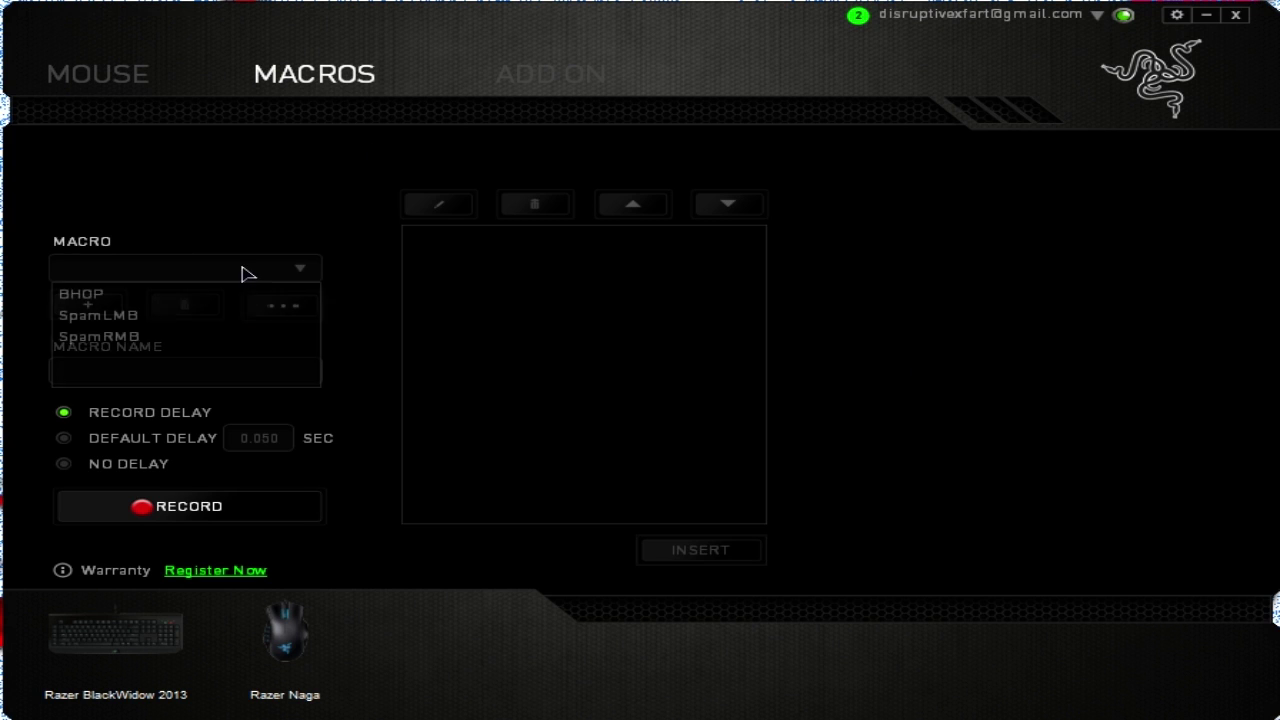
pyautogui.click(183, 317)
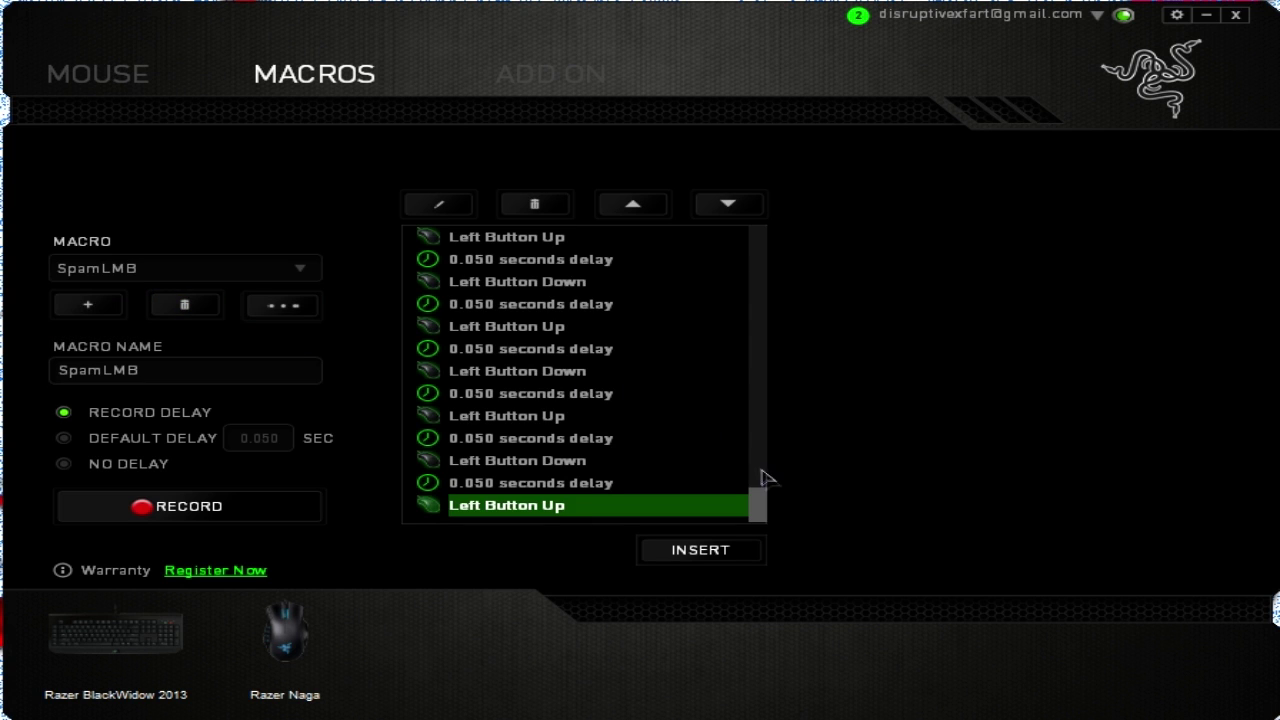
pyautogui.moveTo(767, 513); pyautogui.dragTo(797, 257)
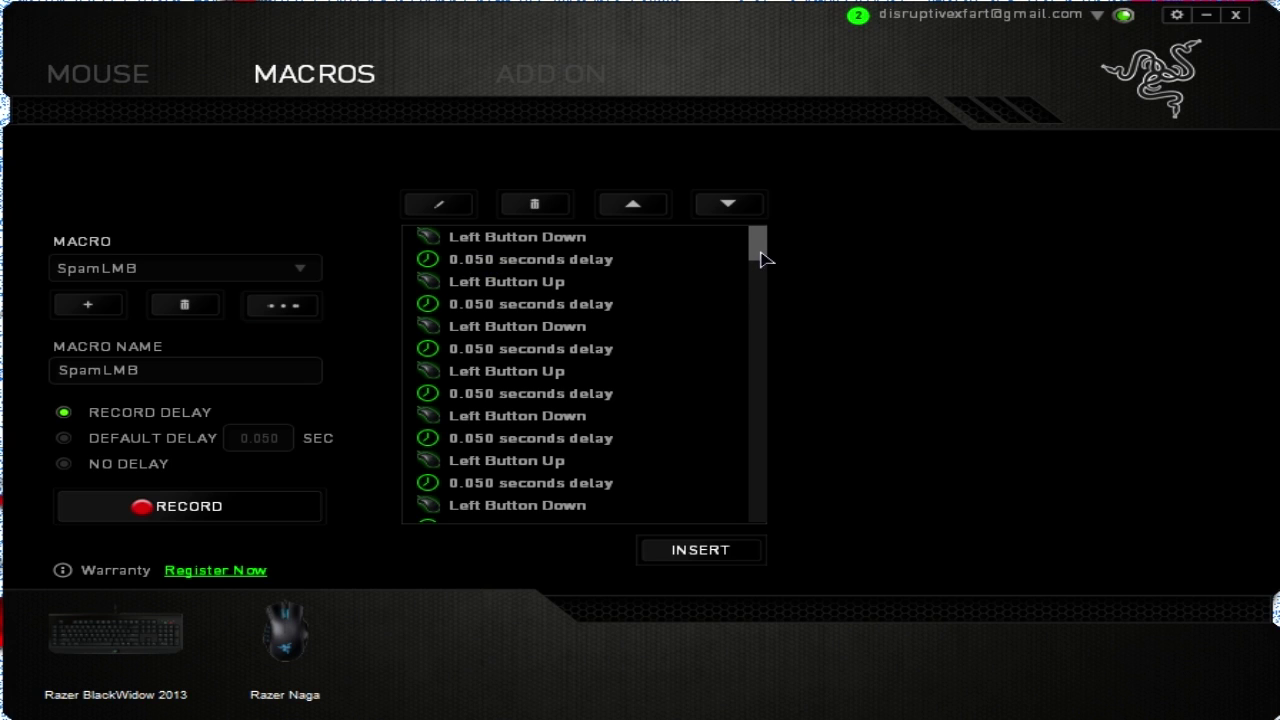
pyautogui.moveTo(762, 260); pyautogui.dragTo(786, 171)
# - Create a new macro and name it SpamLMB2
pyautogui.click(88, 305)
pyautogui.click(177, 369)
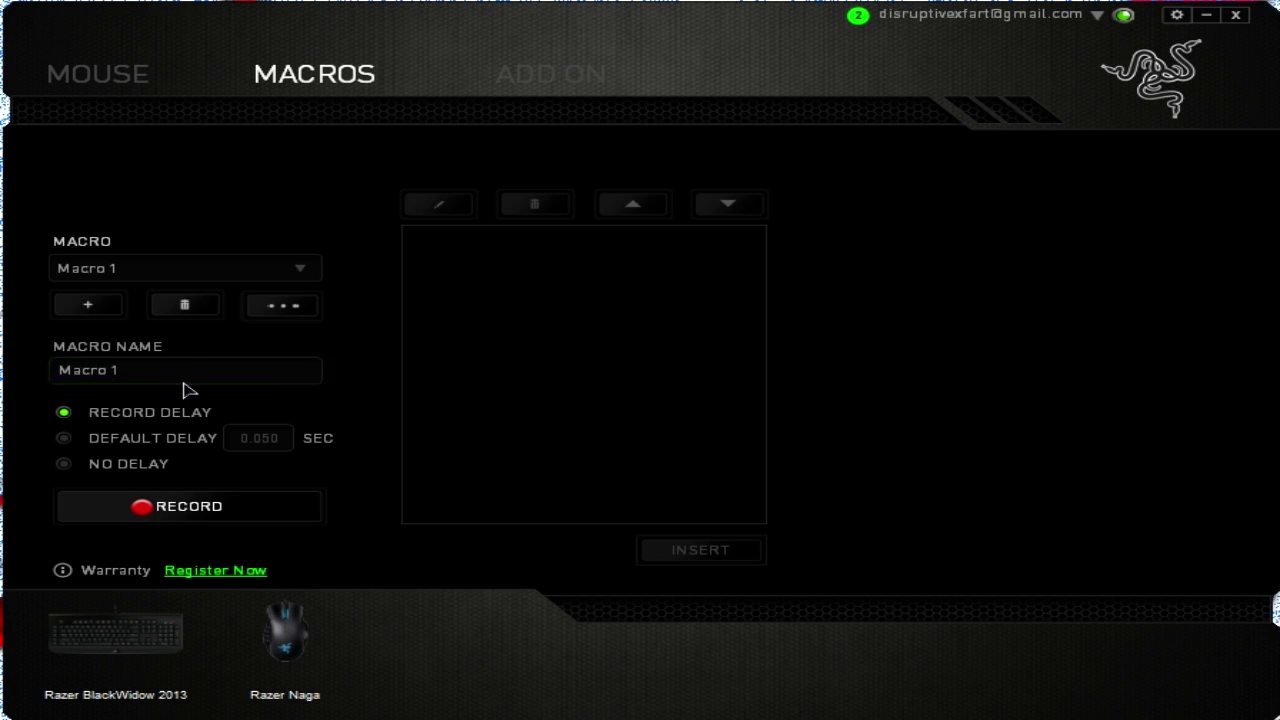
pyautogui.hotkey('ctrl', 'a')
pyautogui.write('S')
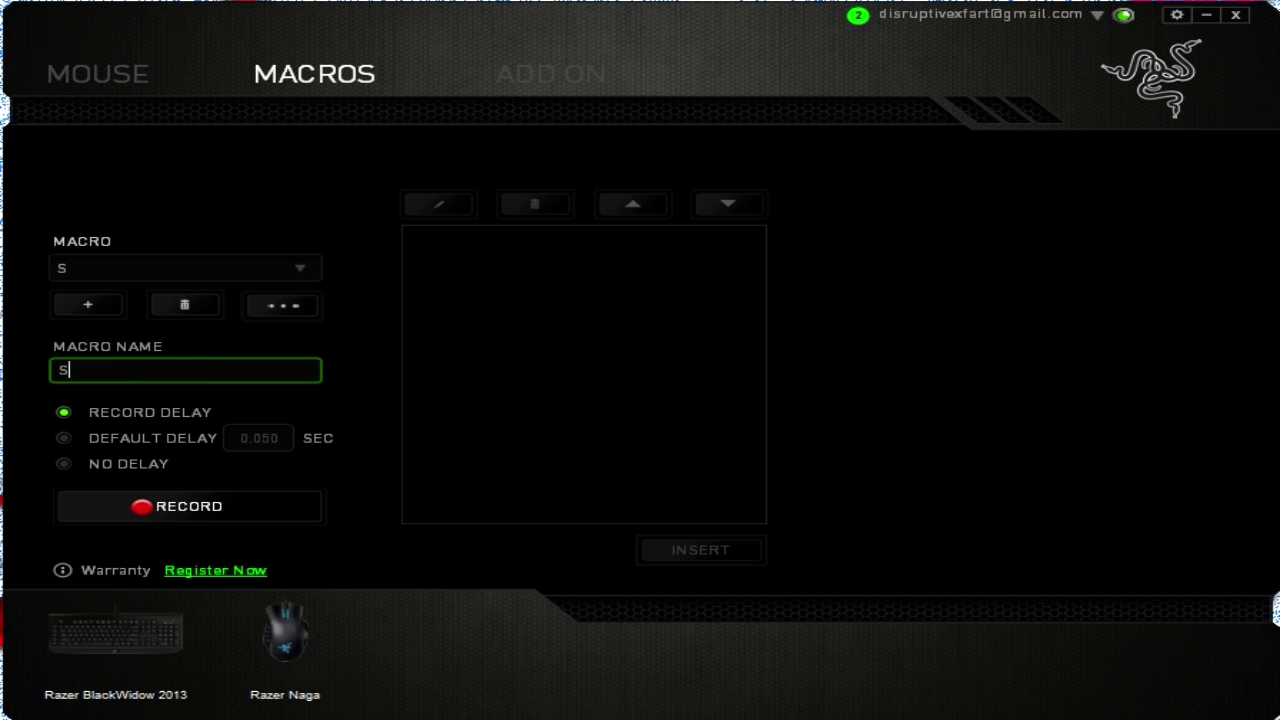
pyautogui.write('pamLMB')
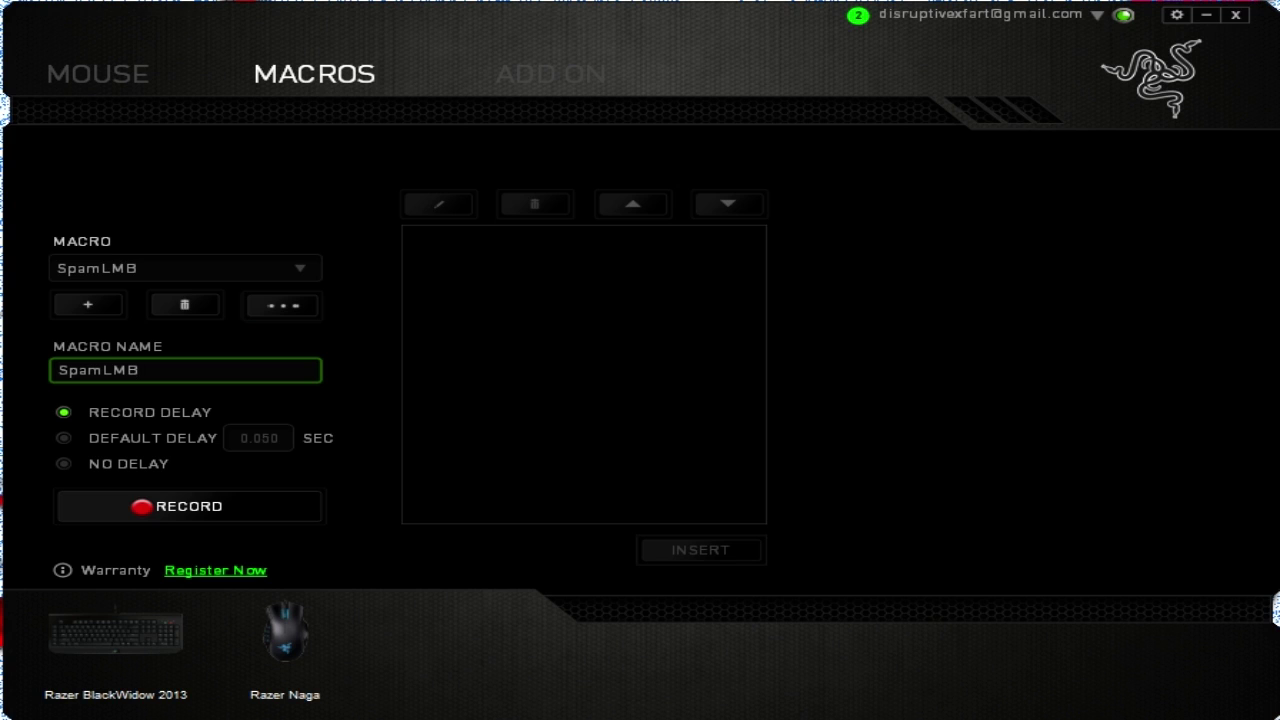
pyautogui.write('2')
pyautogui.click(212, 265)
pyautogui.click(217, 266)
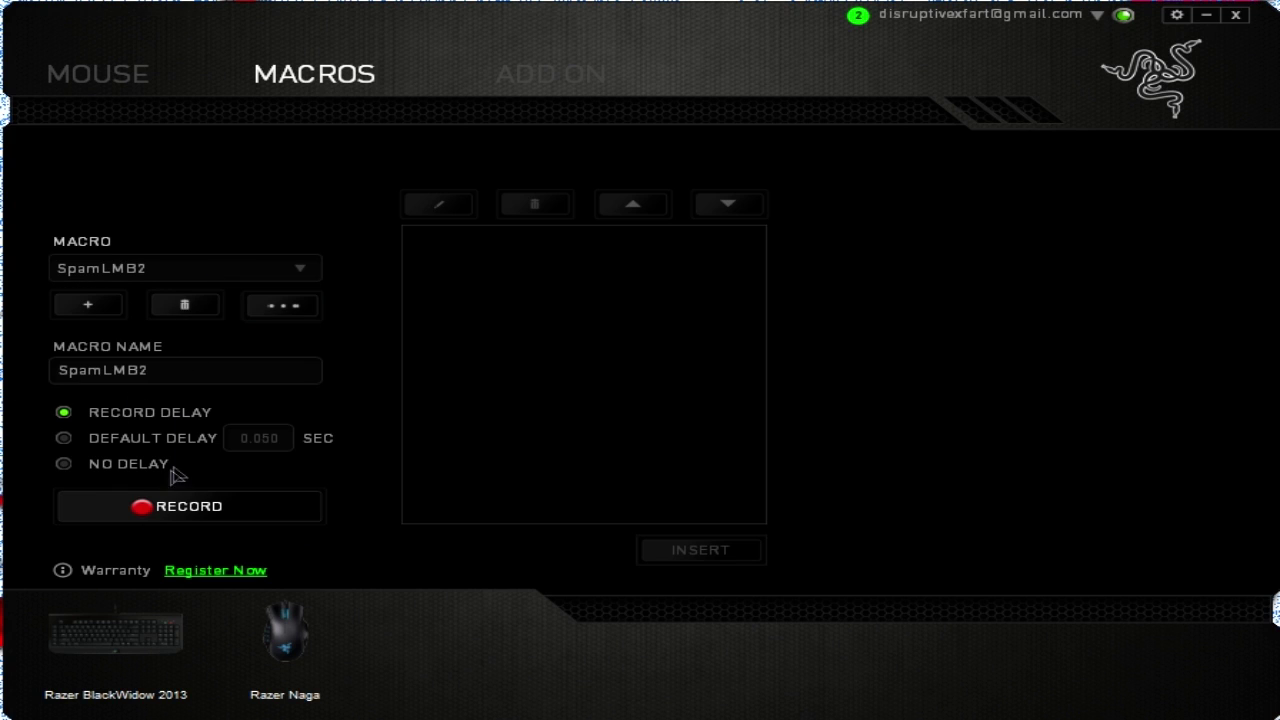
# - Record a series of left clicks into the SpamLMB2 macro with their real delays captured
pyautogui.click(222, 523)
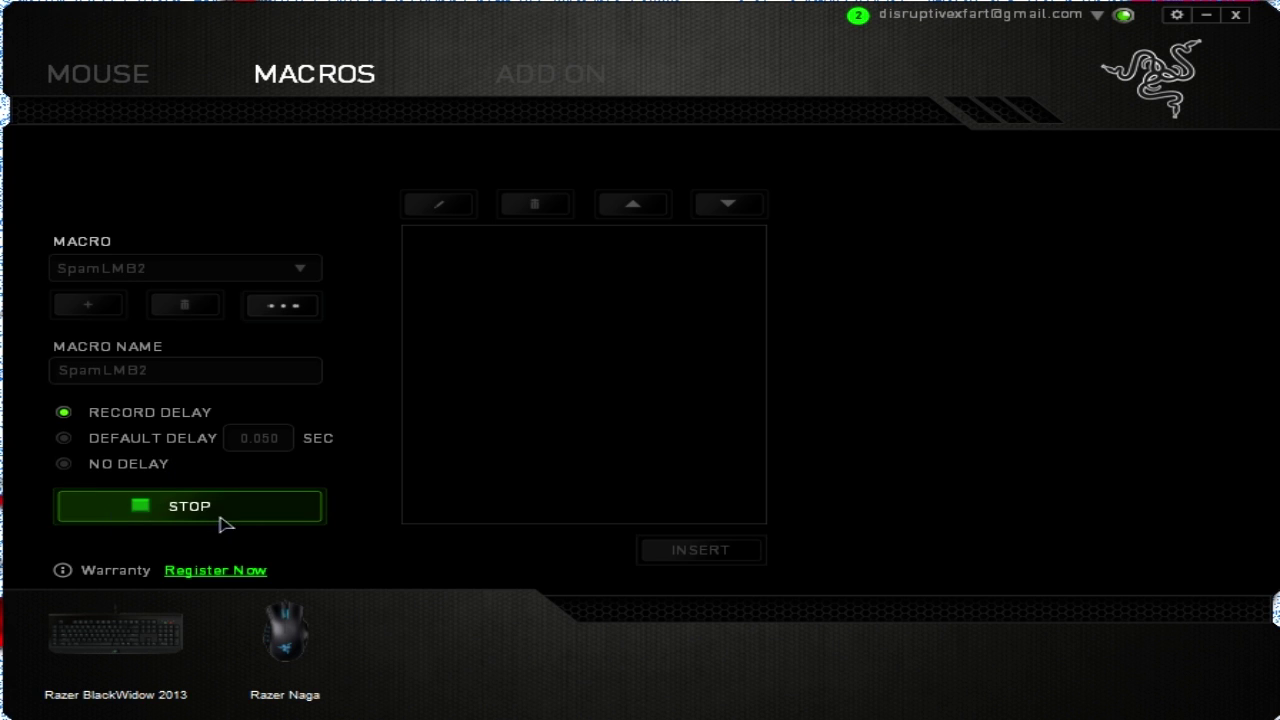
pyautogui.click(725, 381)
pyautogui.click(722, 379)
pyautogui.click(722, 379)
pyautogui.click(722, 379)
pyautogui.click(722, 379)
pyautogui.click(722, 379)
pyautogui.click(737, 34)
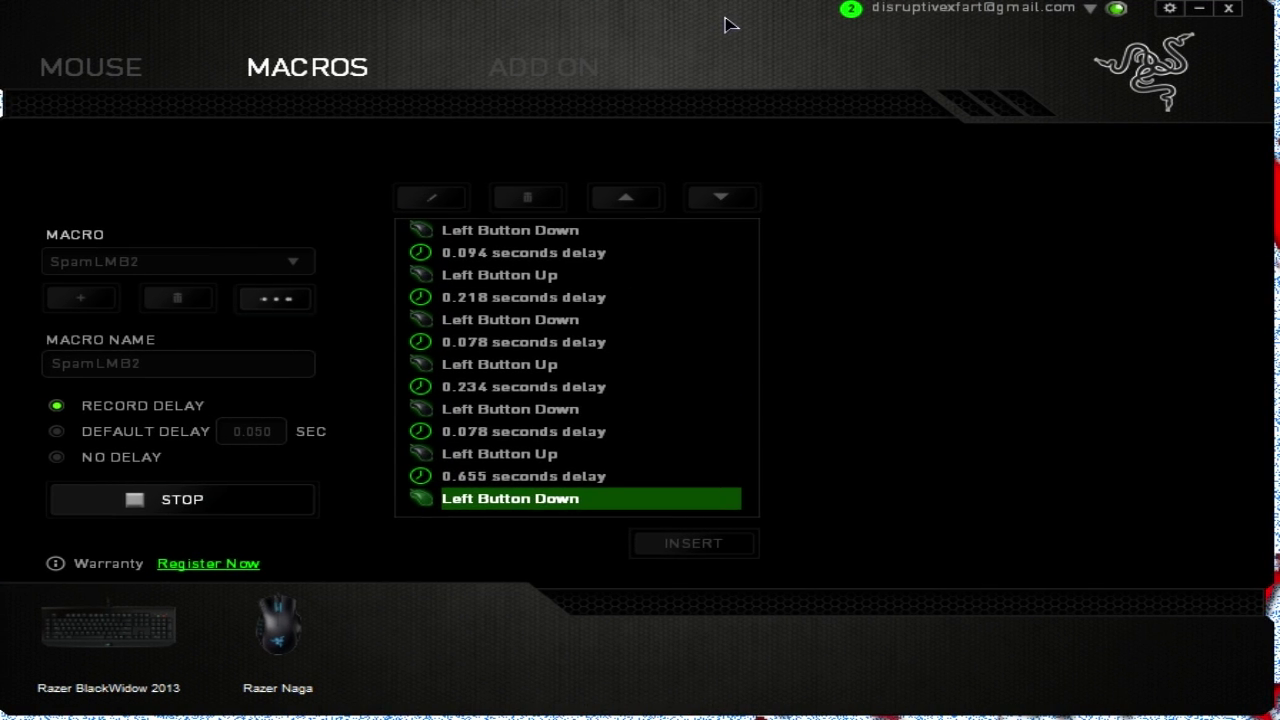
pyautogui.doubleClick(731, 369)
pyautogui.click(236, 502)
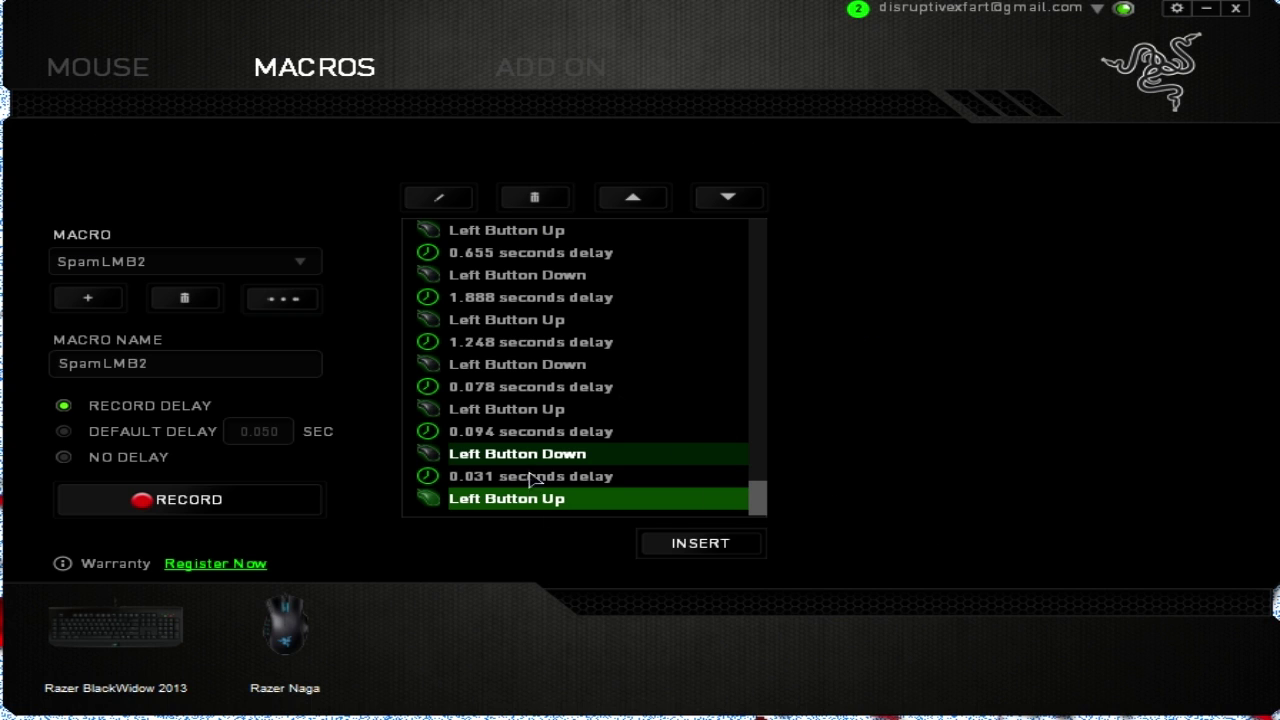
# - Examine the individual delays between the recorded left-button events in the SpamLMB2 macro
pyautogui.moveTo(766, 496); pyautogui.dragTo(760, 232)
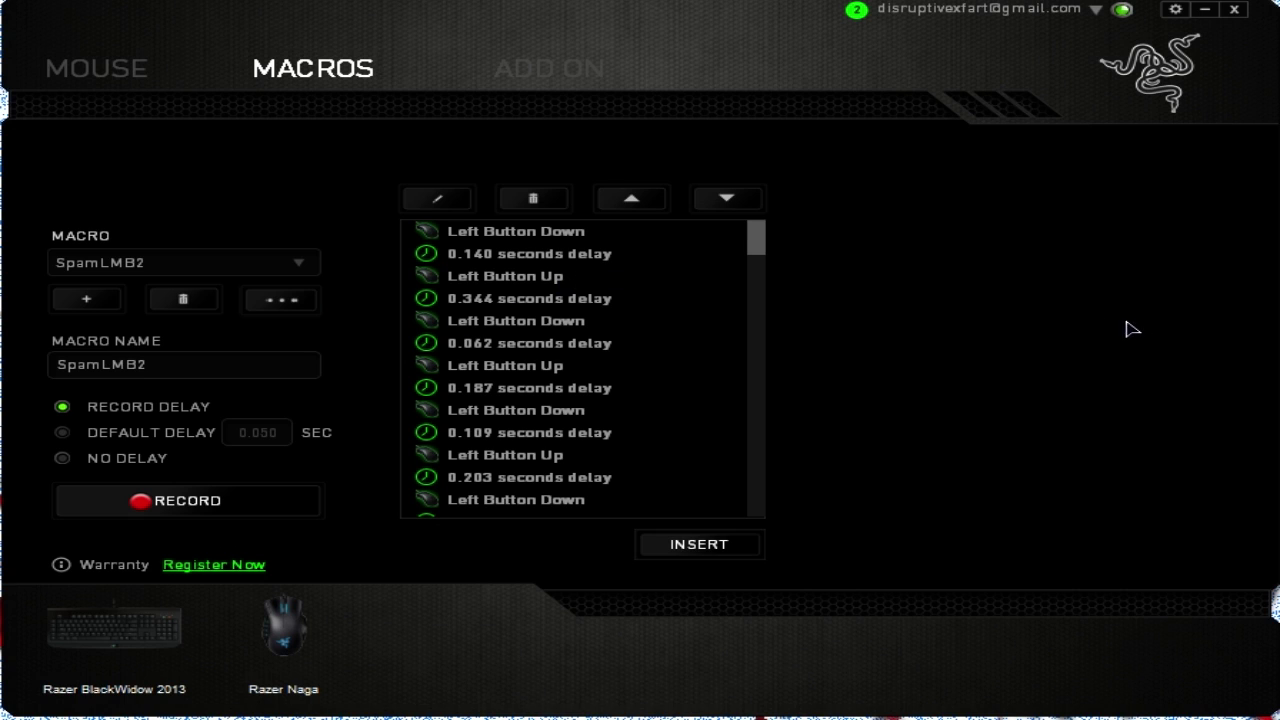
pyautogui.click(474, 259)
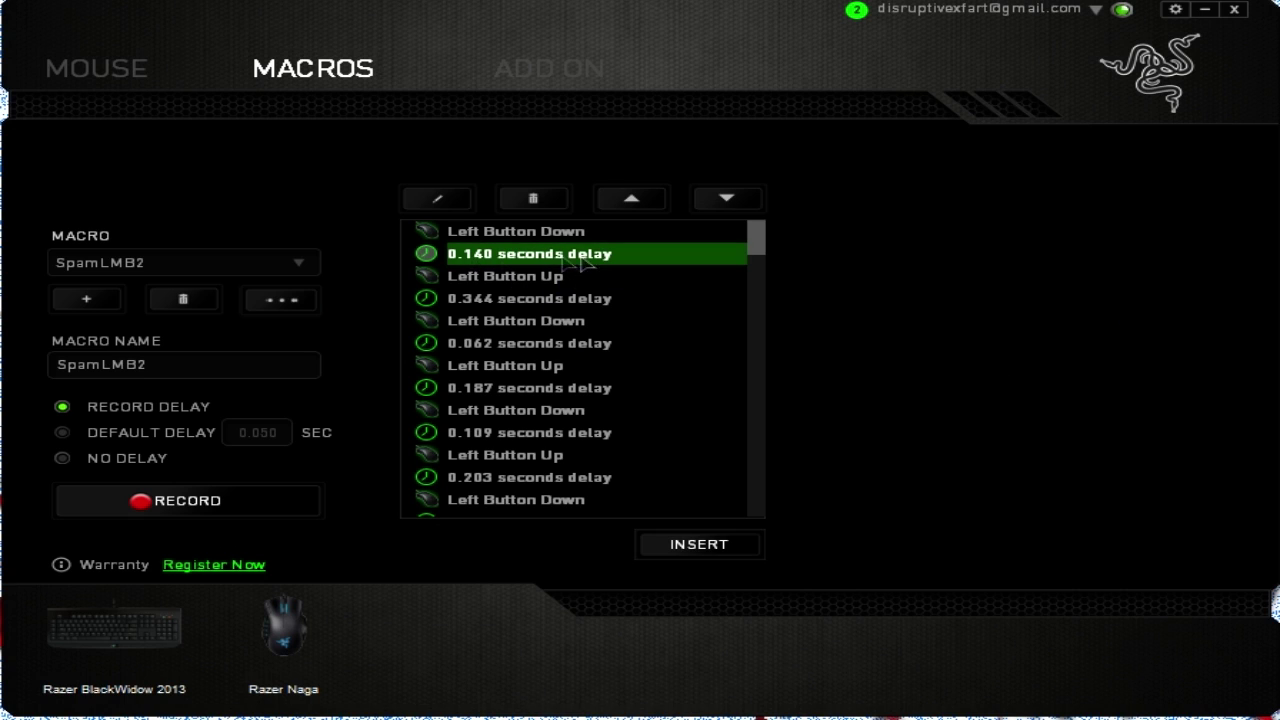
pyautogui.click(492, 307)
pyautogui.click(486, 346)
pyautogui.click(506, 410)
pyautogui.click(508, 370)
pyautogui.click(512, 389)
pyautogui.click(505, 437)
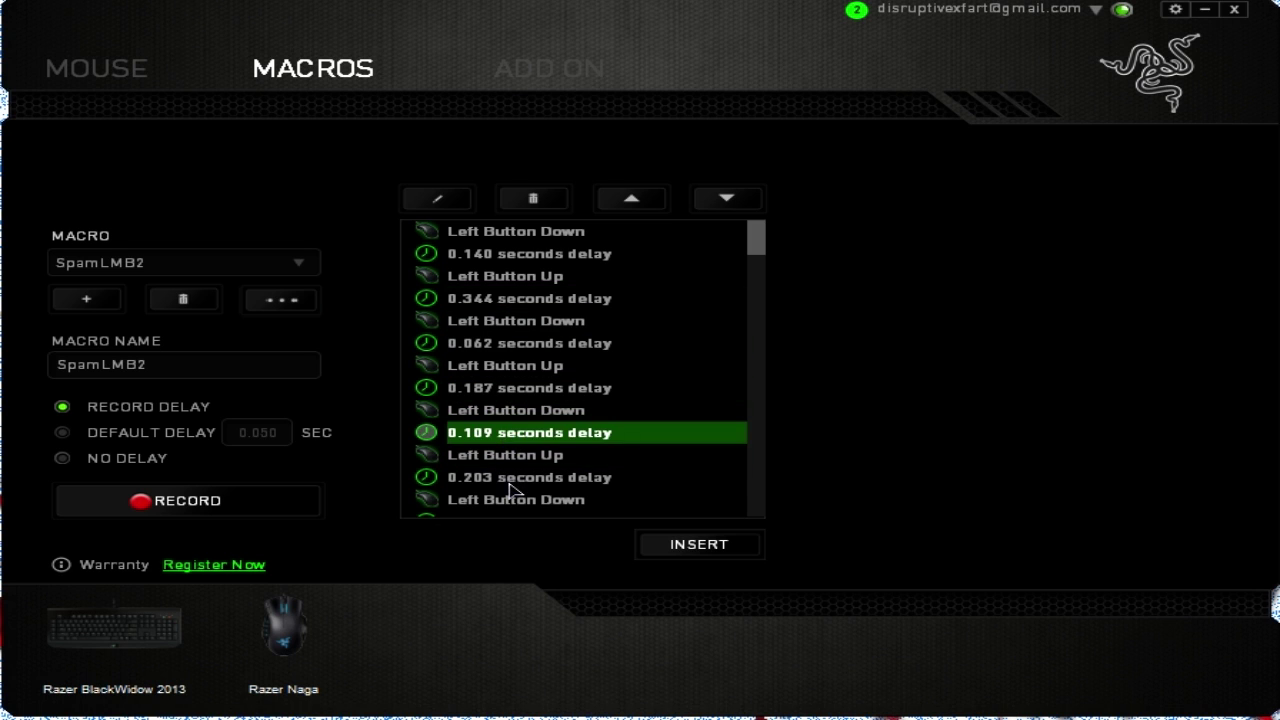
pyautogui.click(512, 482)
pyautogui.scroll(-1, 518, 493)
pyautogui.click(528, 440)
pyautogui.click(503, 457)
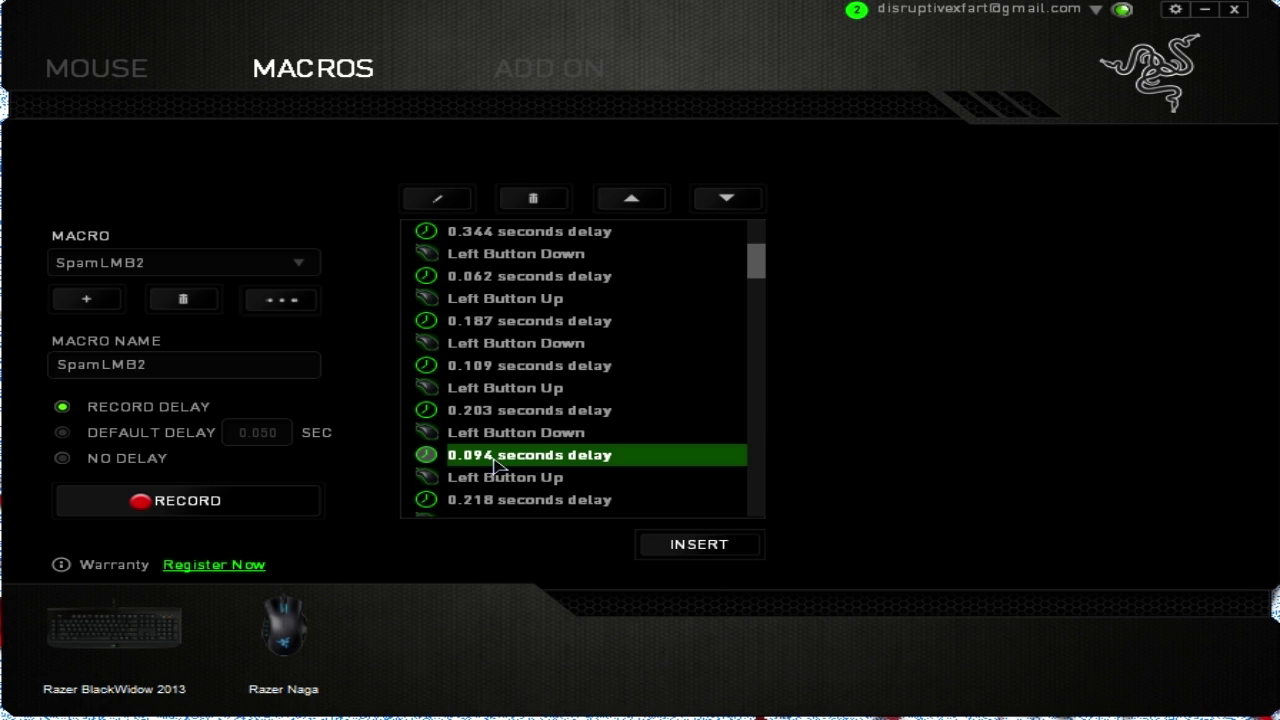
pyautogui.click(510, 500)
pyautogui.scroll(-2, 536, 455)
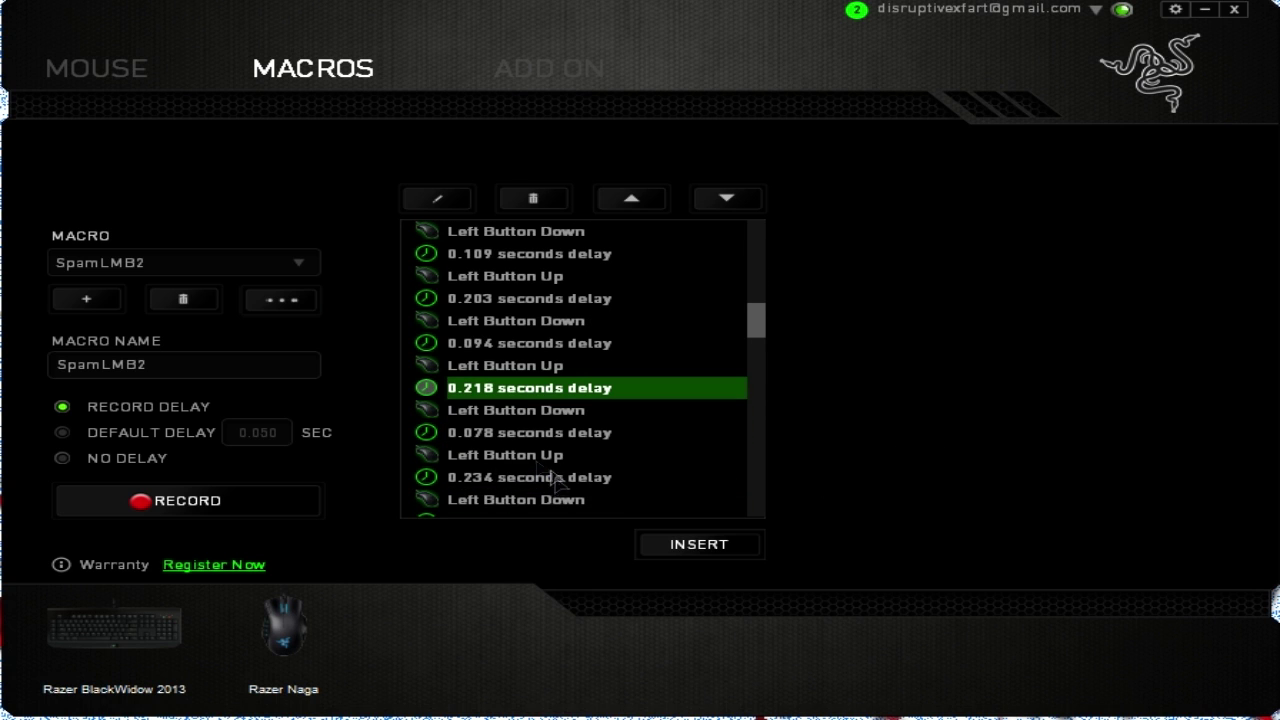
pyautogui.scroll(-1, 600, 497)
pyautogui.scroll(-3, 610, 498)
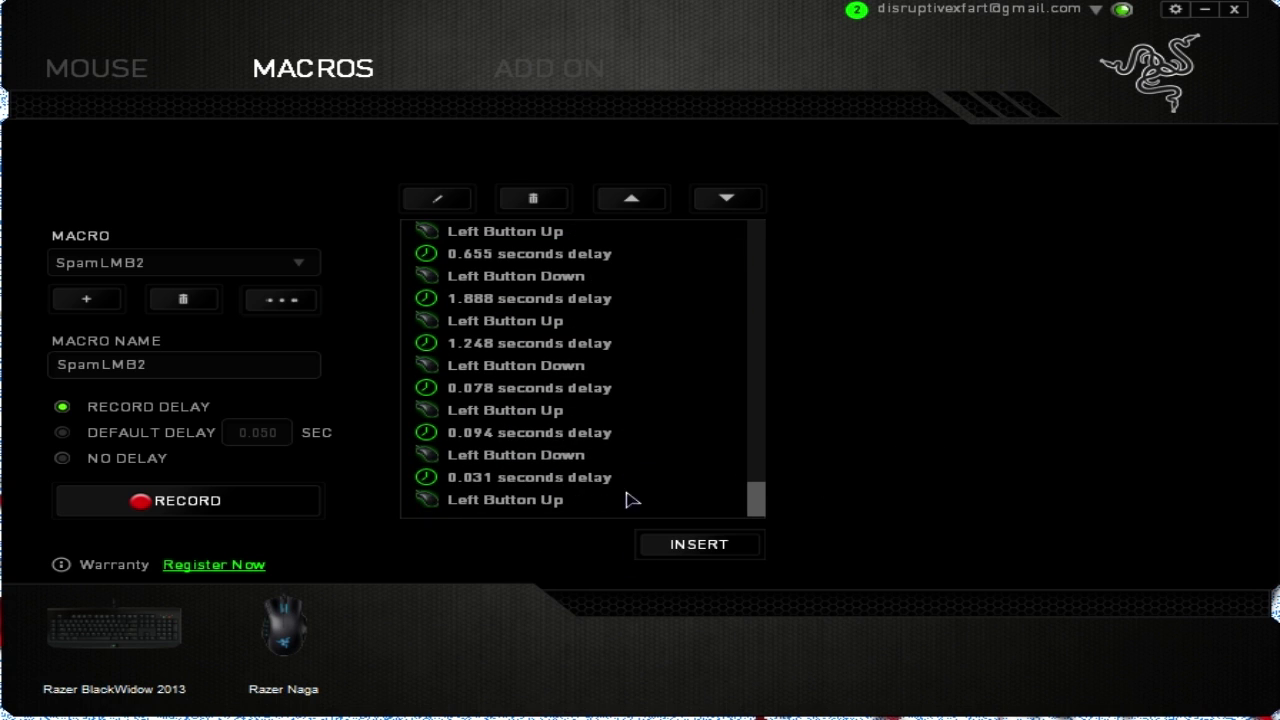
# - Delete all recorded events and delays from the SpamLMB2 macro, starting with the last entry
pyautogui.click(550, 502)
pyautogui.click(534, 198)
pyautogui.click(534, 198)
pyautogui.click(534, 198)
pyautogui.click(534, 198)
pyautogui.click(534, 198)
pyautogui.click(534, 198)
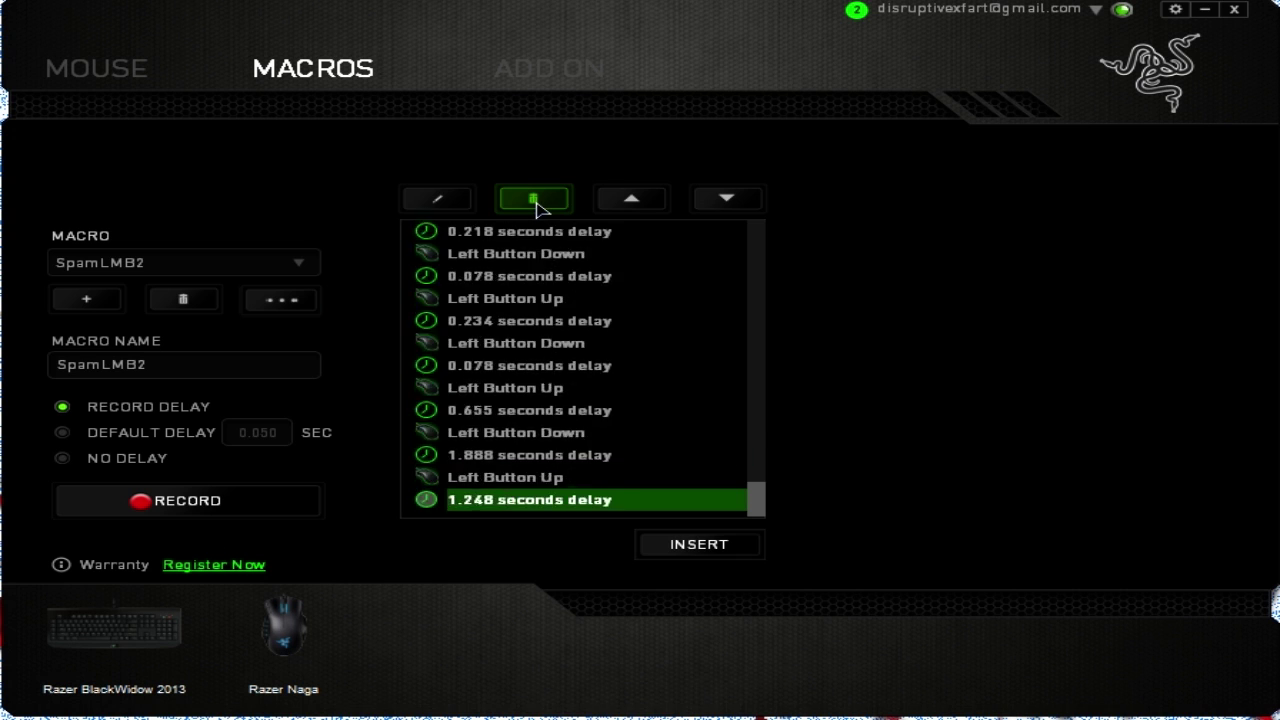
pyautogui.click(534, 198)
pyautogui.click(534, 198)
pyautogui.click(534, 198)
pyautogui.click(534, 198)
pyautogui.click(534, 198)
pyautogui.click(534, 198)
pyautogui.click(534, 198)
pyautogui.click(534, 198)
pyautogui.click(534, 198)
pyautogui.click(534, 198)
pyautogui.click(534, 198)
pyautogui.click(534, 198)
pyautogui.click(534, 198)
pyautogui.click(534, 198)
pyautogui.click(534, 198)
pyautogui.click(534, 198)
pyautogui.click(534, 198)
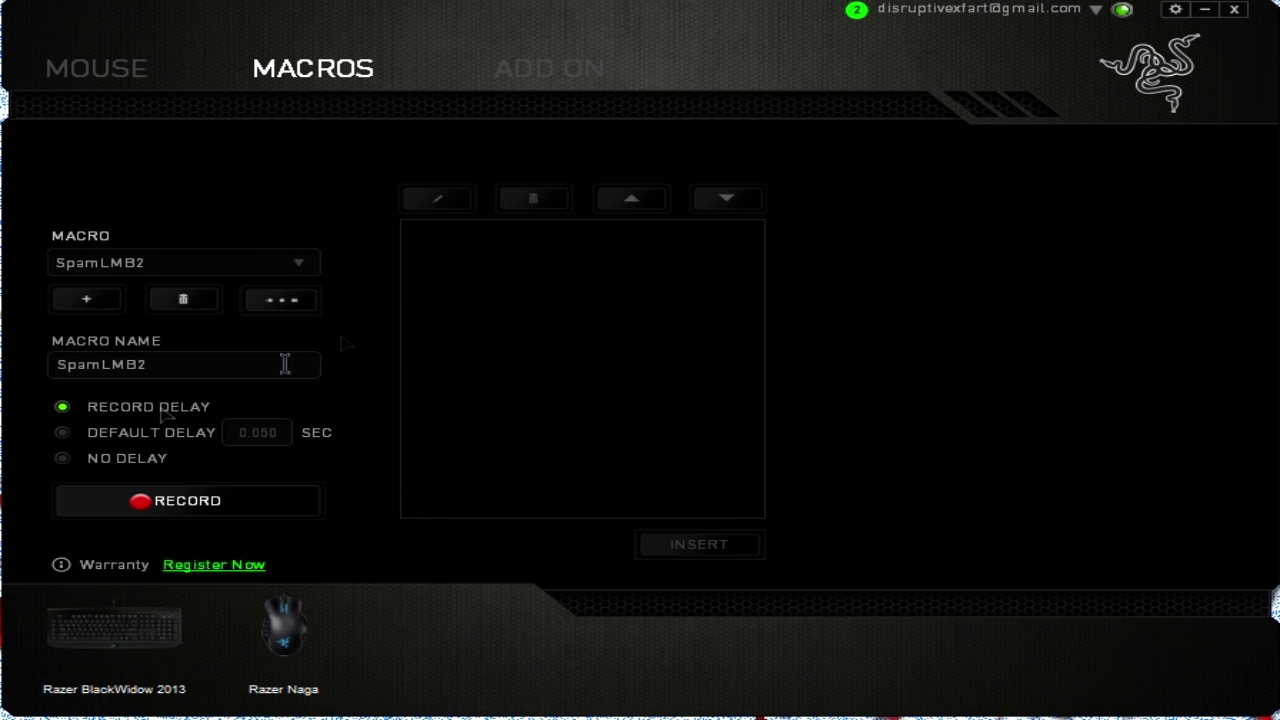
# - Switch the macro recording to a default delay of 0.009 seconds
pyautogui.click(62, 434)
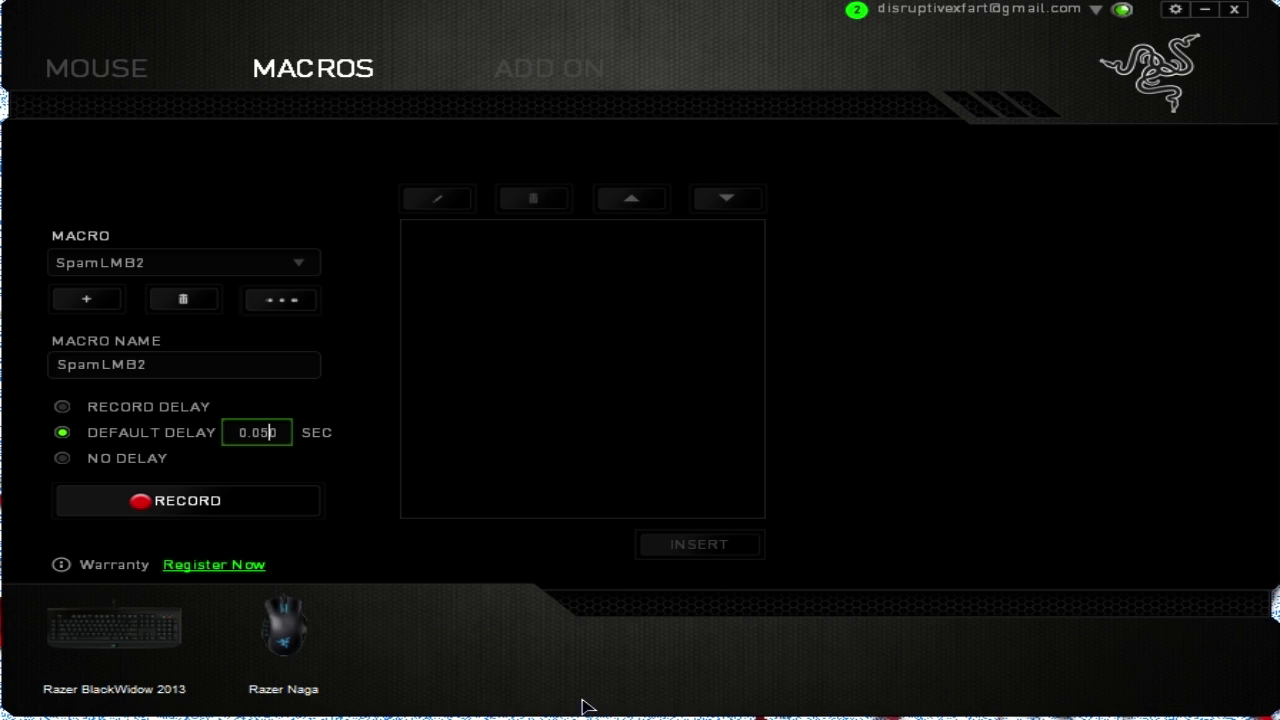
pyautogui.write('09')
pyautogui.press('Return')
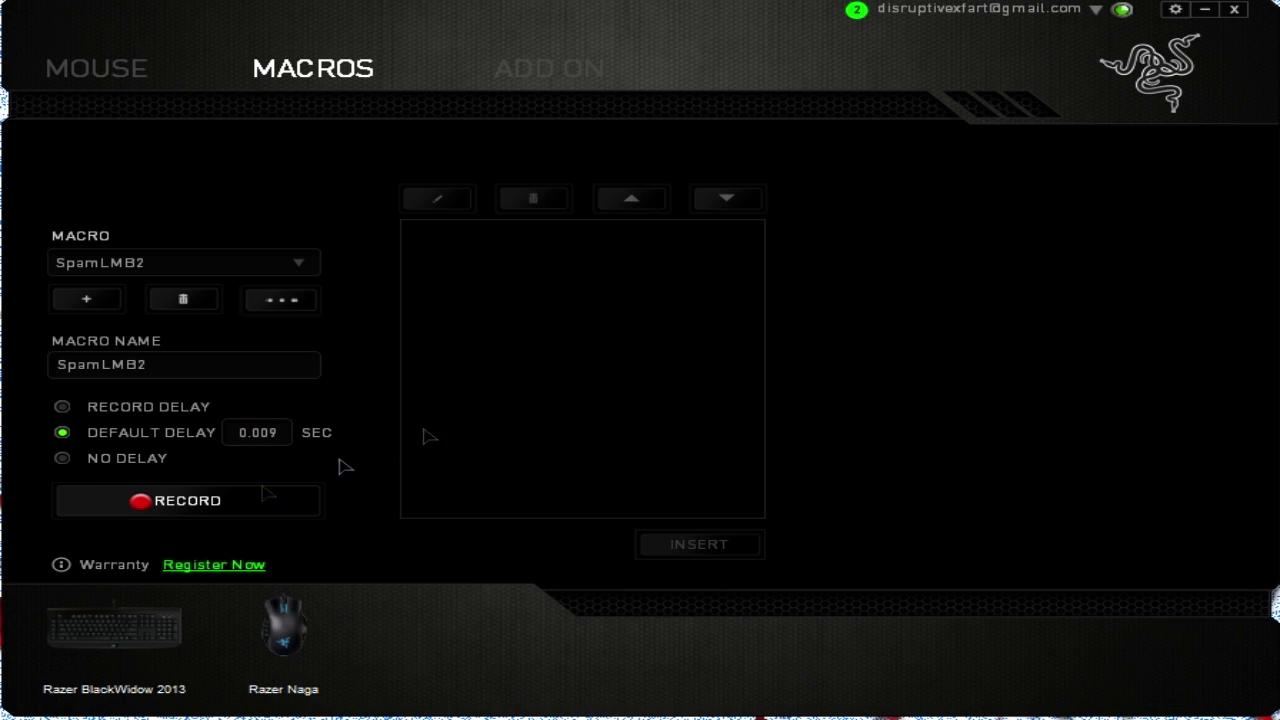
# - Record a long series of repeated left clicks into the SpamLMB2 macro using the default delay
pyautogui.click(180, 500)
pyautogui.doubleClick(594, 414)
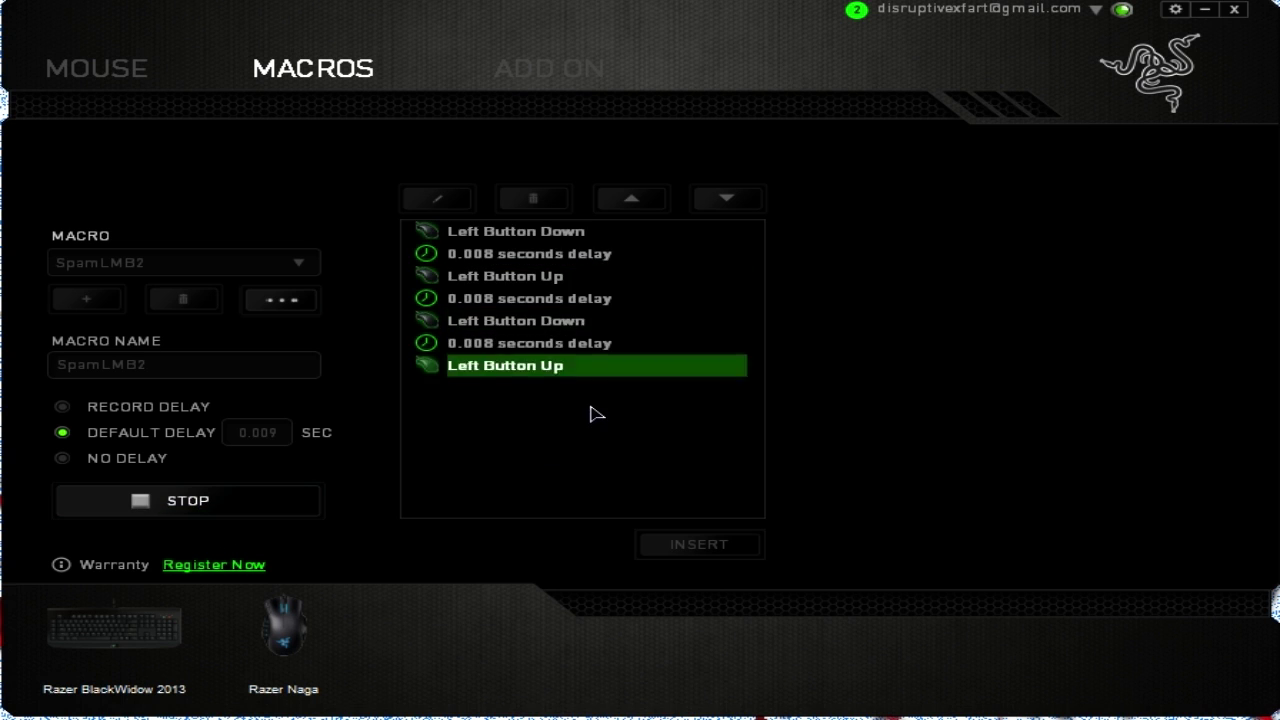
pyautogui.doubleClick(594, 414)
pyautogui.doubleClick(594, 414)
pyautogui.click(592, 413)
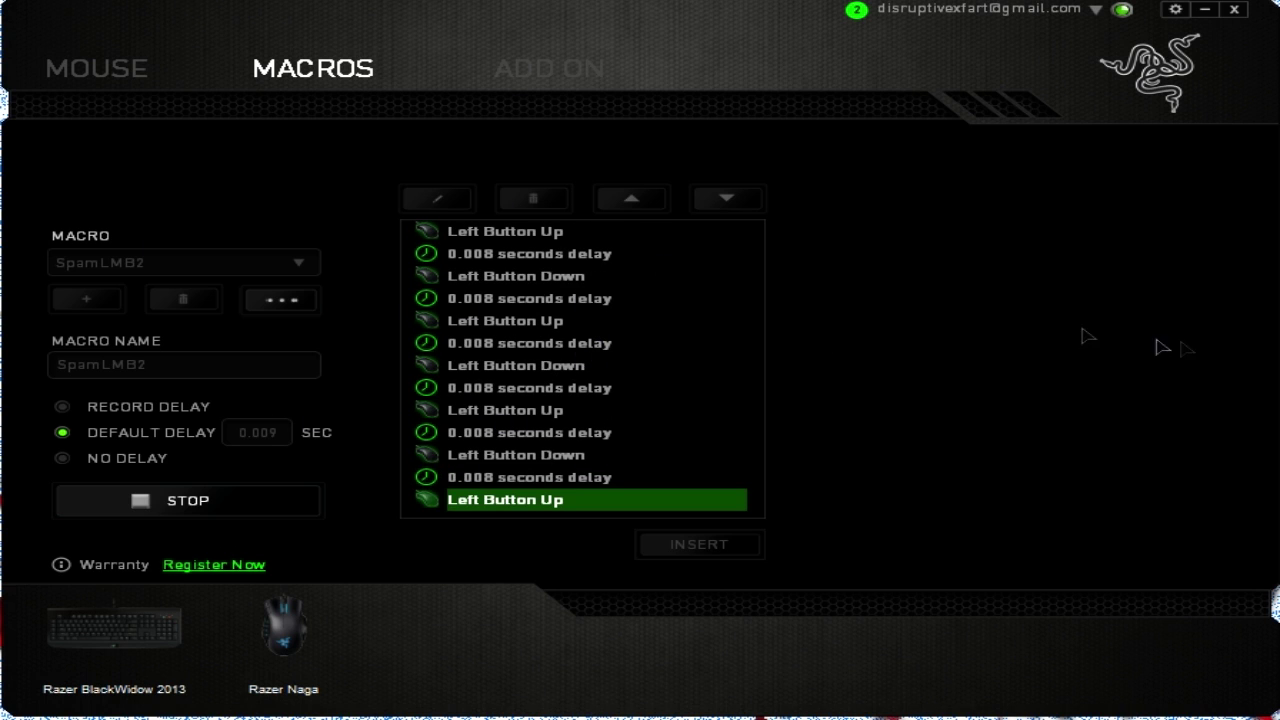
pyautogui.click(837, 134)
pyautogui.click(955, 223)
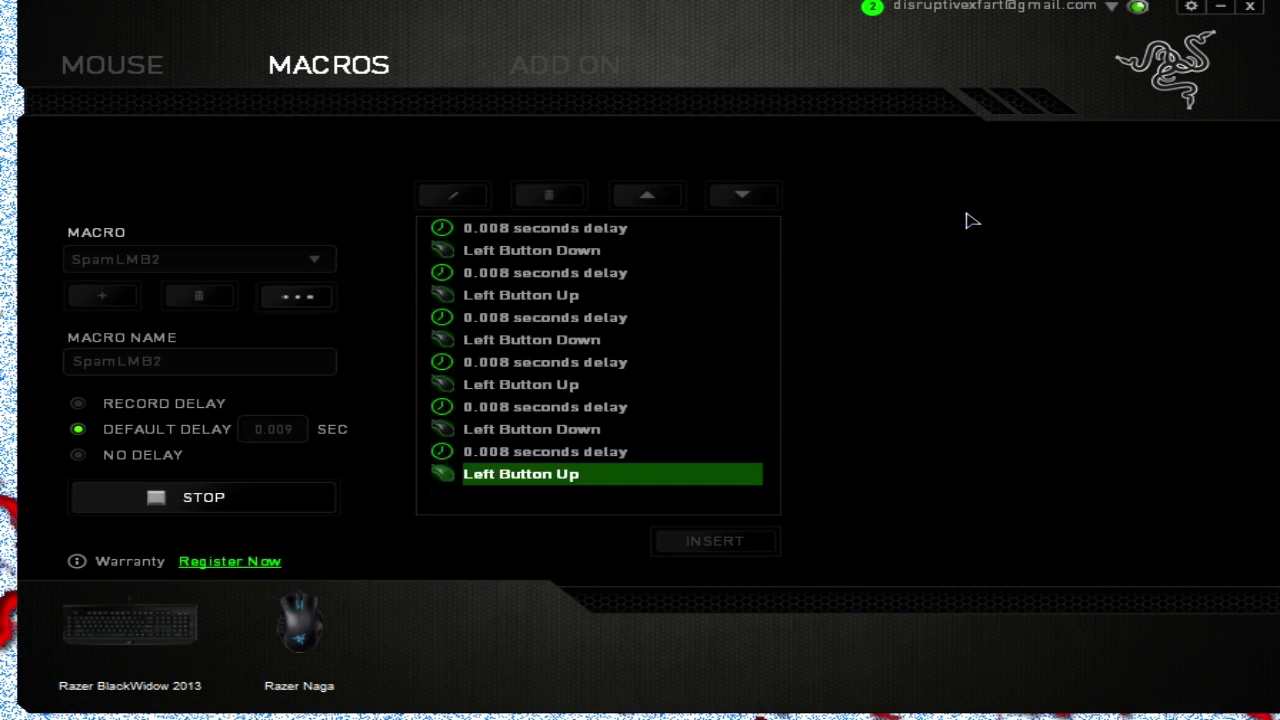
pyautogui.click(891, 246)
pyautogui.click(885, 45)
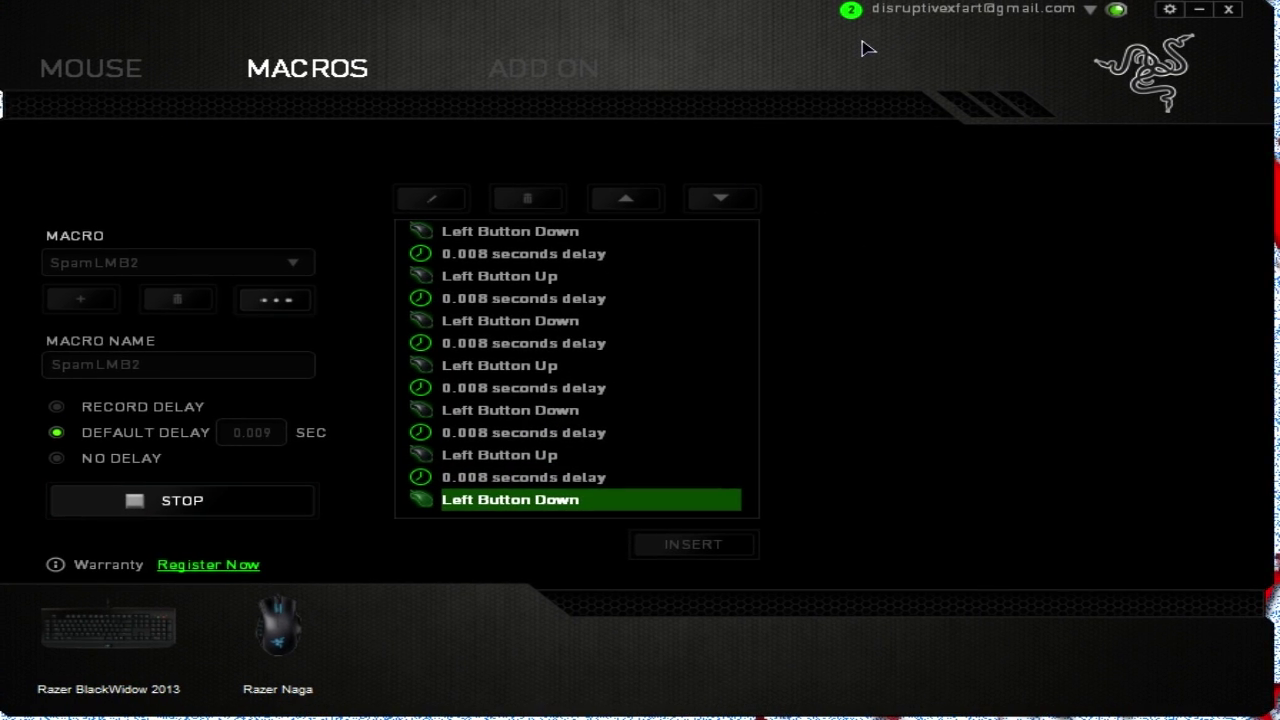
pyautogui.click(875, 50)
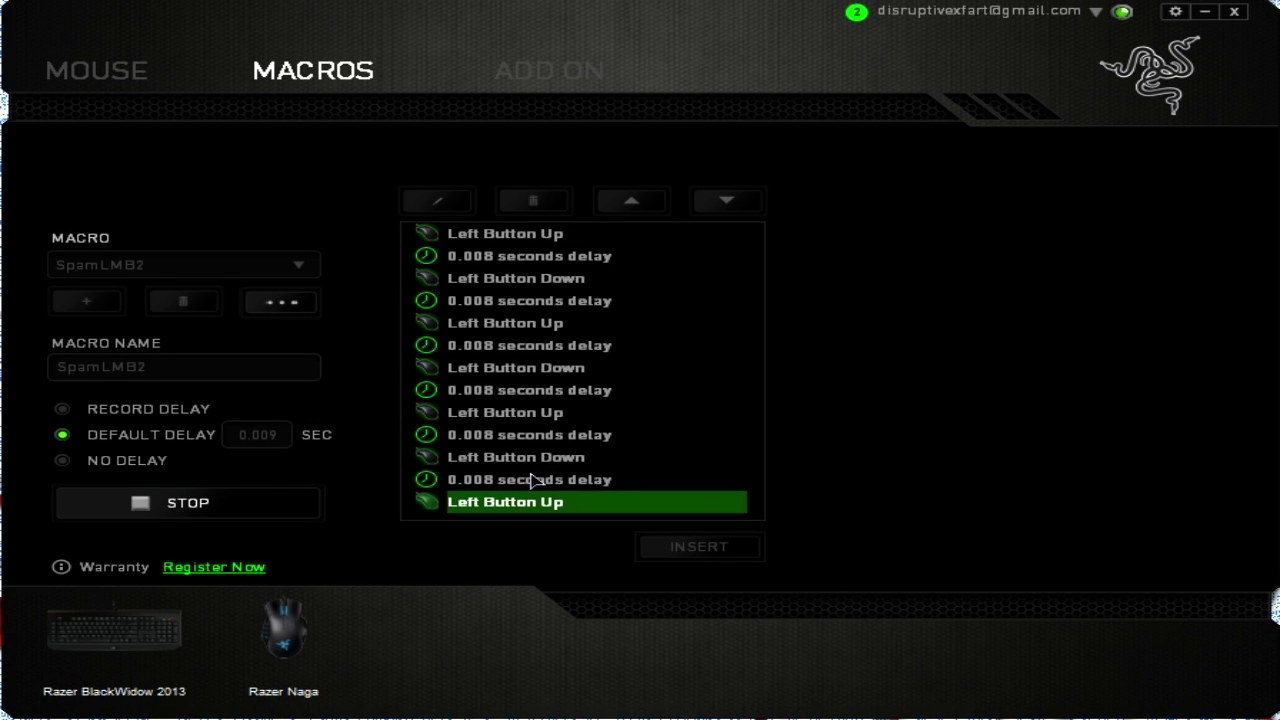
pyautogui.click(212, 512)
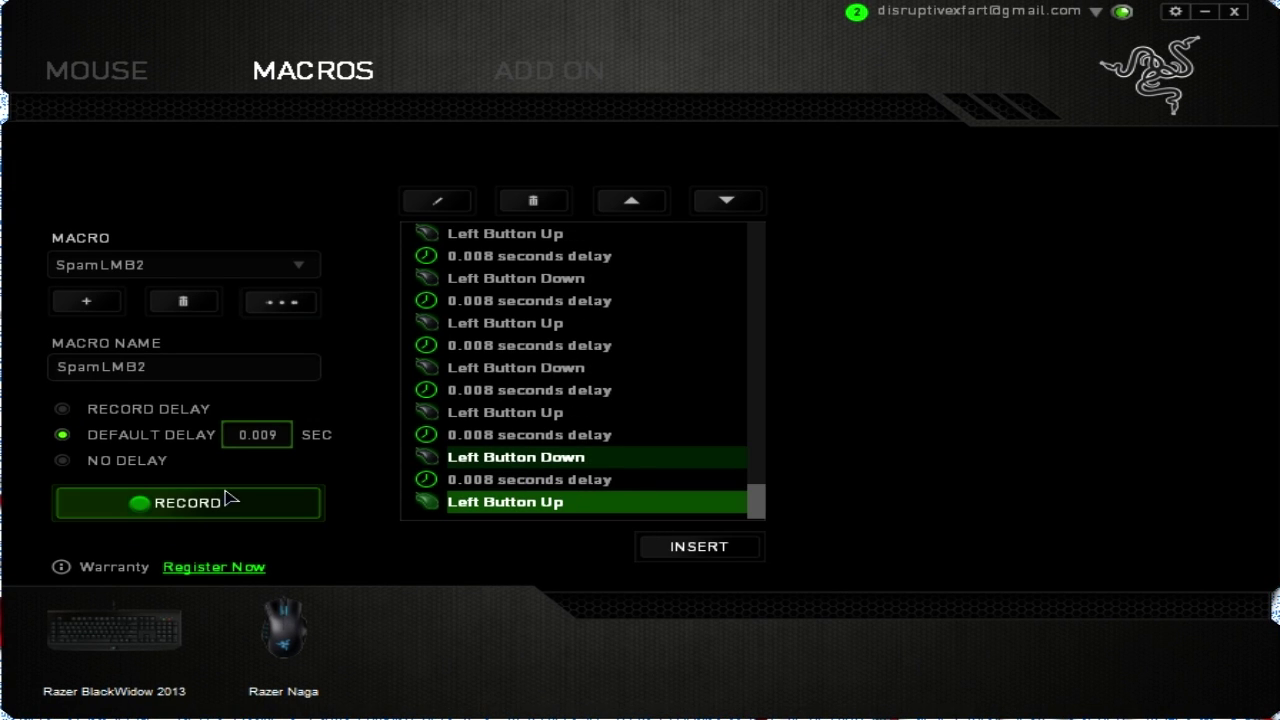
# - Delete all recorded left-button events and delays from the SpamLMB2 macro
pyautogui.click(557, 201)
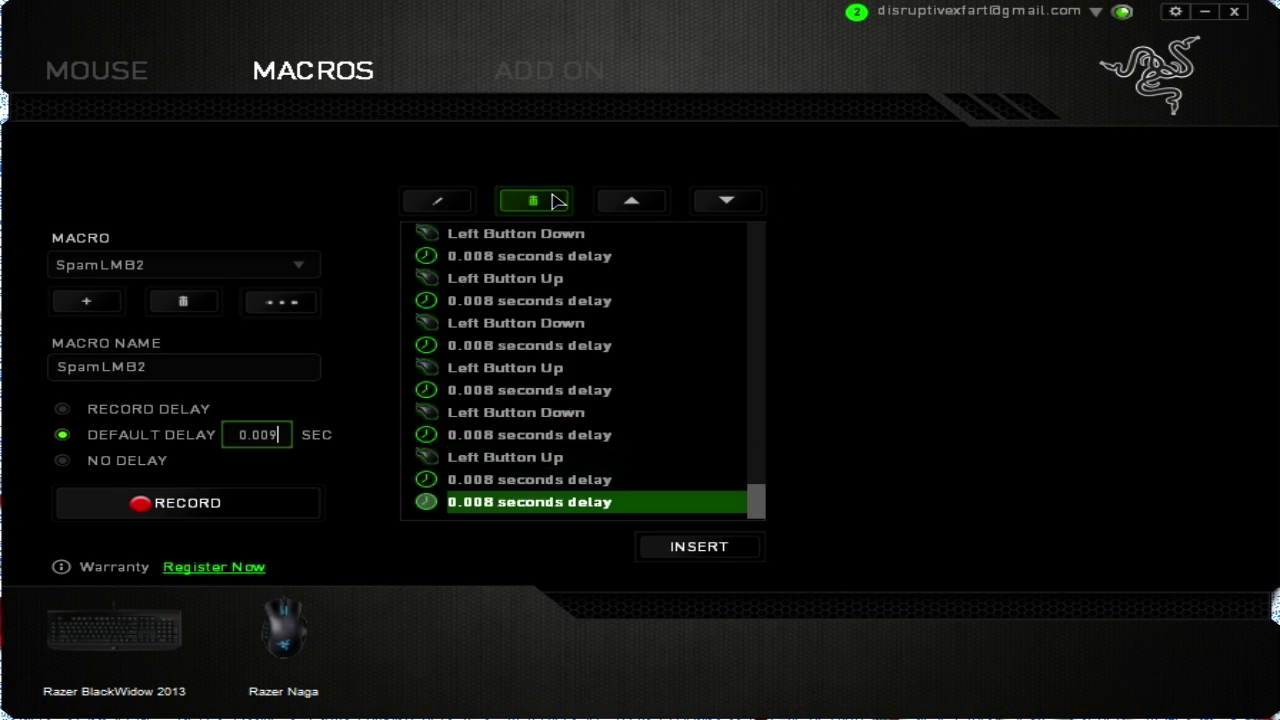
pyautogui.click(557, 201)
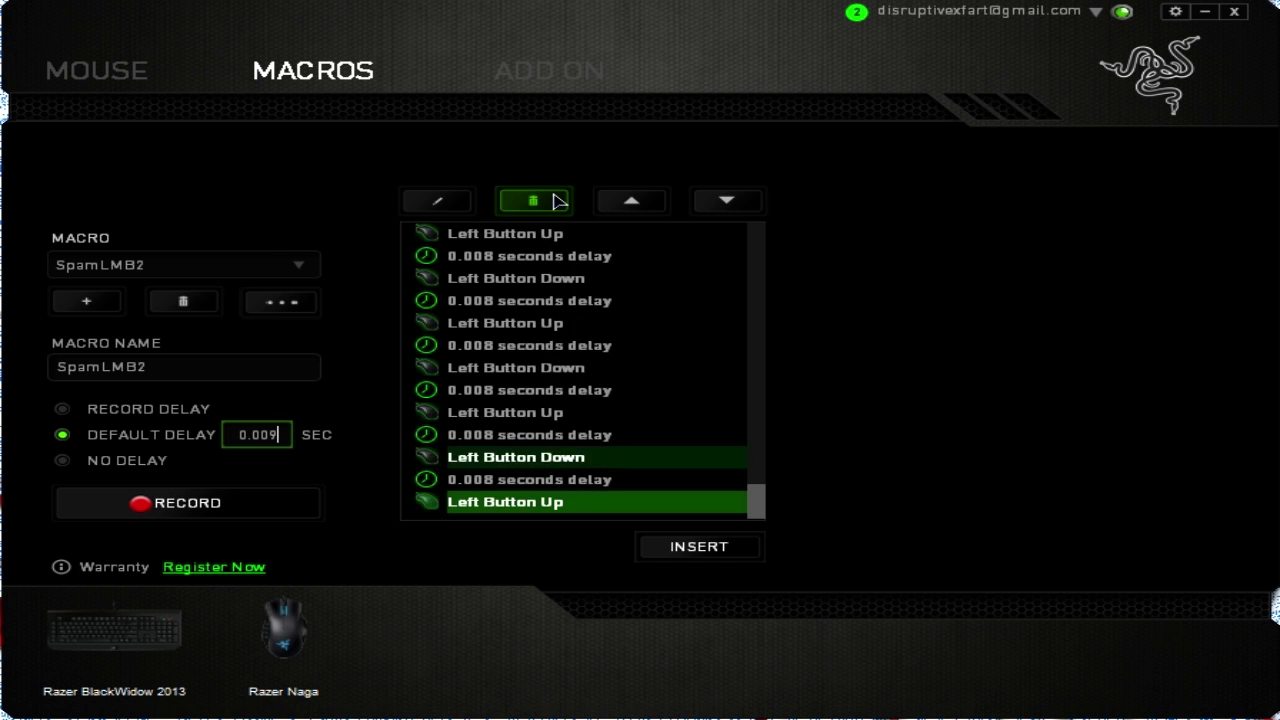
pyautogui.click(557, 201)
pyautogui.click(557, 201)
pyautogui.click(557, 201)
pyautogui.click(557, 201)
pyautogui.click(557, 201)
pyautogui.click(557, 201)
pyautogui.click(557, 201)
pyautogui.click(557, 201)
pyautogui.click(557, 201)
pyautogui.click(557, 201)
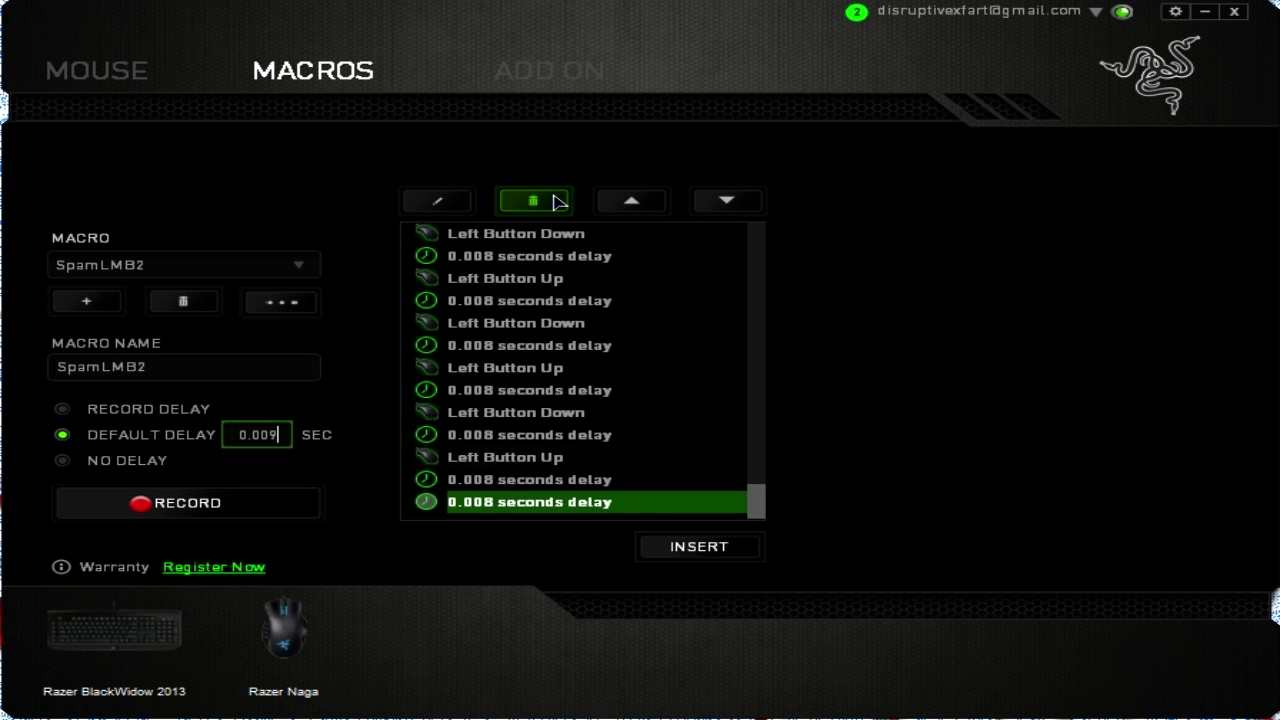
pyautogui.click(557, 201)
pyautogui.click(557, 201)
pyautogui.click(555, 199)
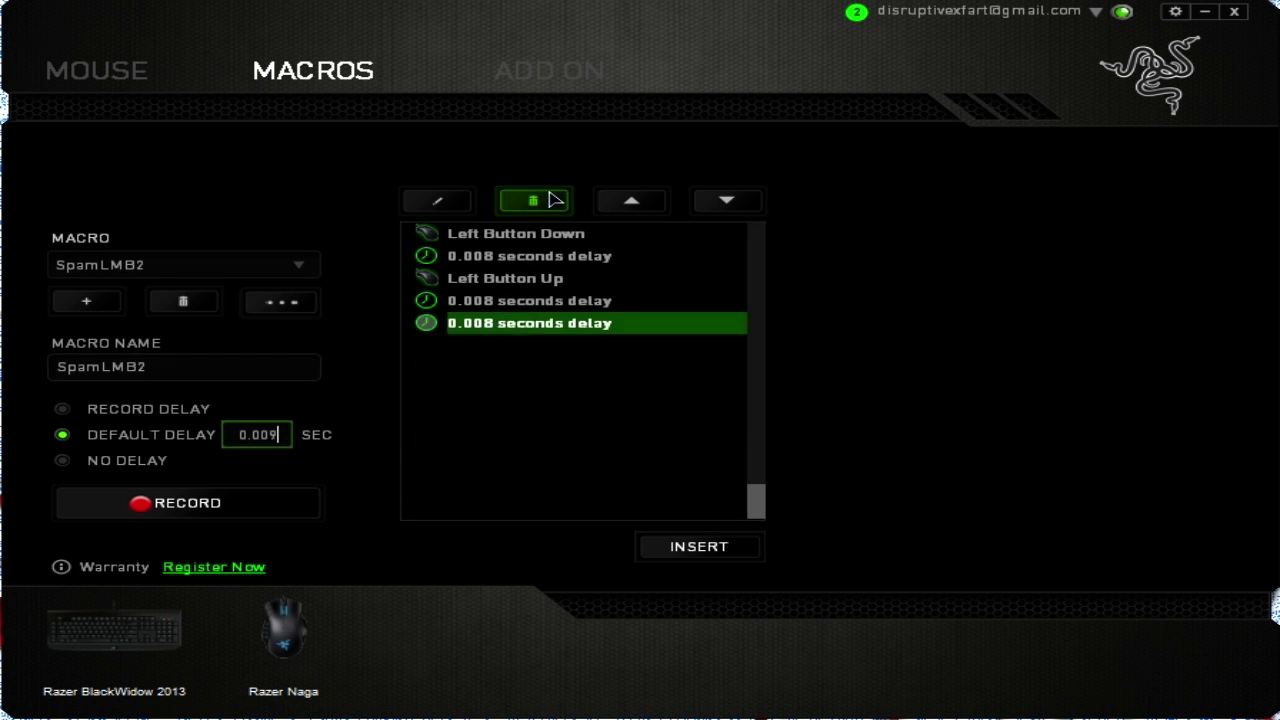
pyautogui.click(555, 199)
pyautogui.click(555, 199)
pyautogui.click(555, 199)
pyautogui.click(555, 199)
# - Record four left clicks into the SpamLMB2 macro with the No Delay option
pyautogui.click(63, 462)
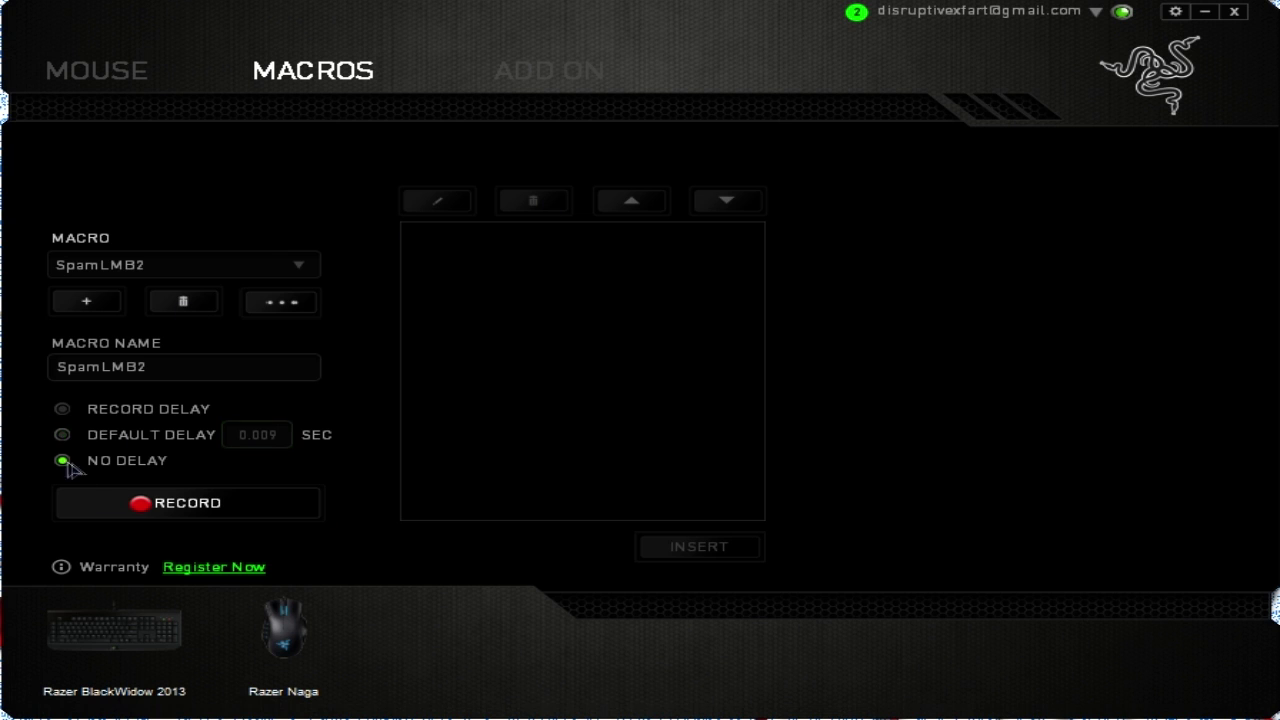
pyautogui.click(190, 503)
pyautogui.click(650, 480)
pyautogui.click(650, 480)
pyautogui.click(647, 481)
pyautogui.click(646, 481)
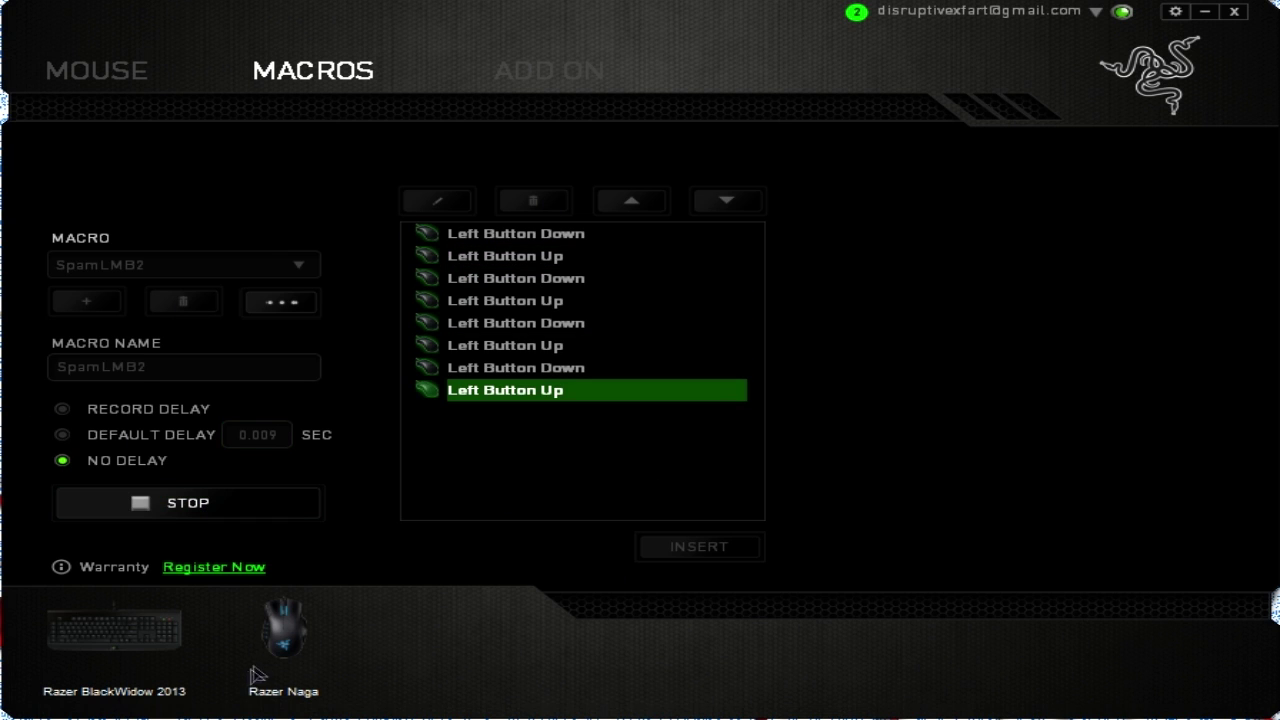
pyautogui.click(206, 505)
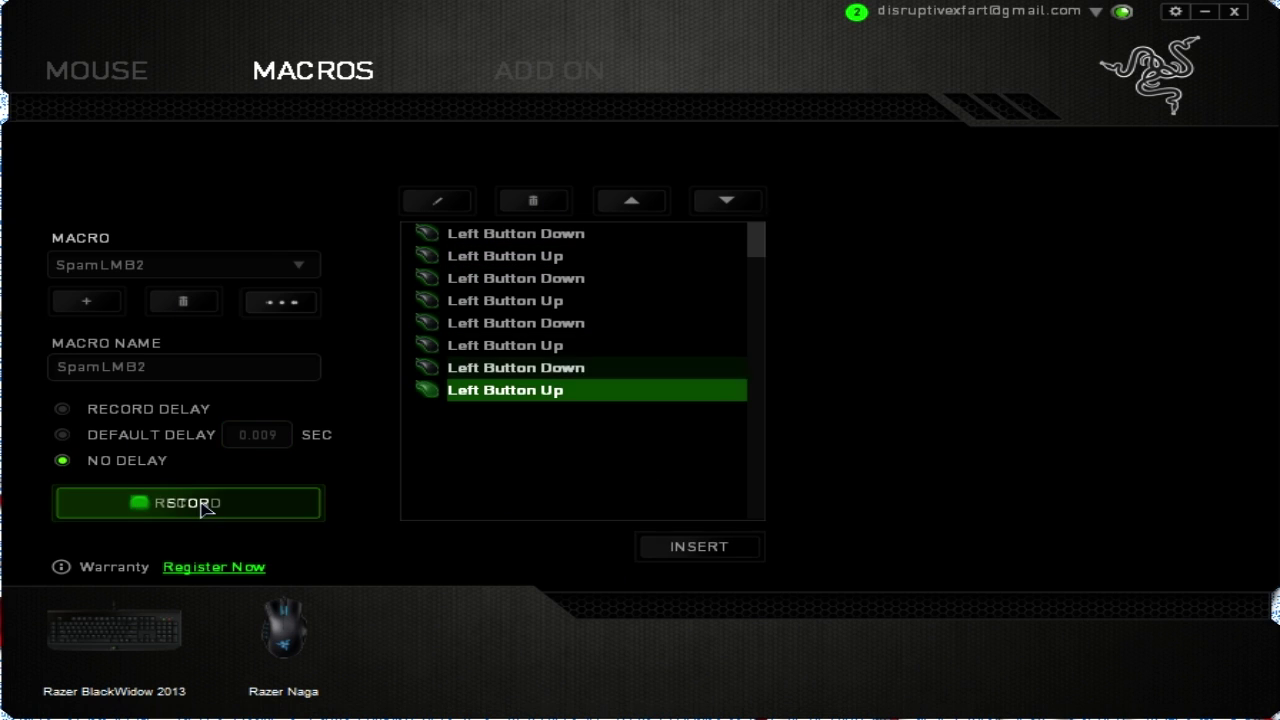
# - Delete the left-click events recorded without delay from the macro
pyautogui.click(533, 203)
pyautogui.click(534, 203)
pyautogui.click(534, 203)
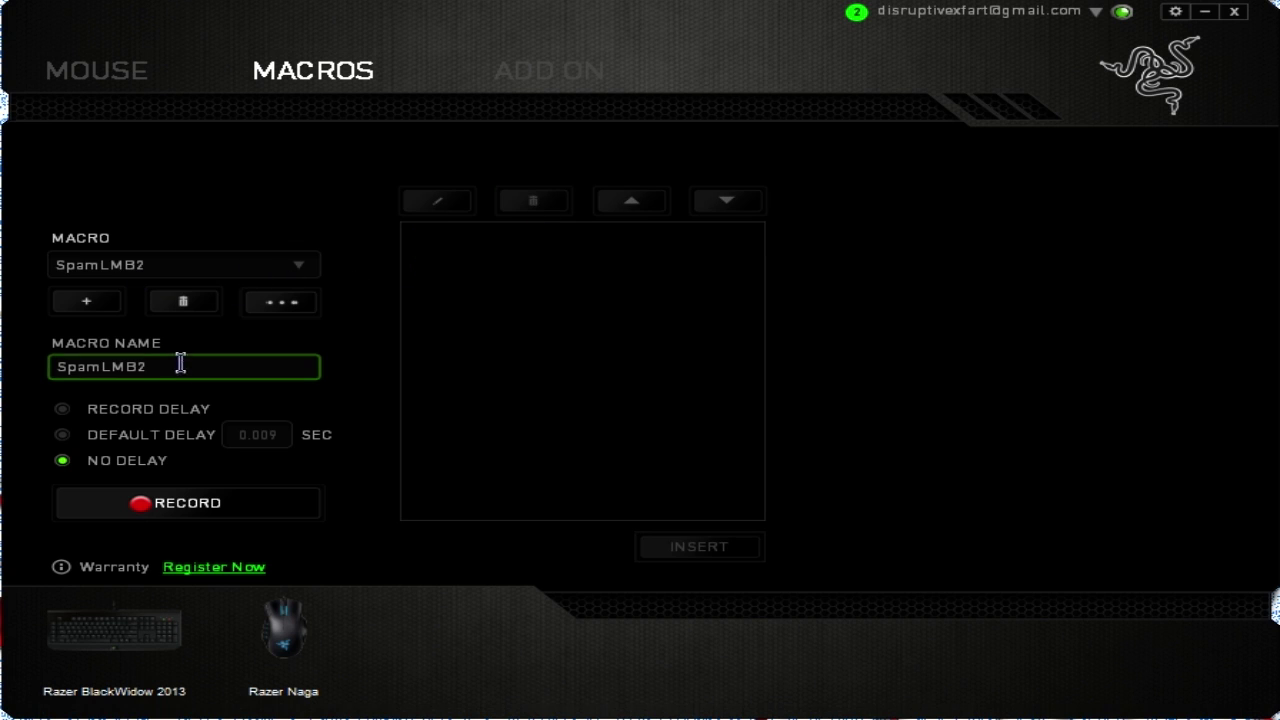
# - Rename the macro as Test and switch its recording to the default delay of 0.009 seconds
pyautogui.moveTo(180, 364); pyautogui.dragTo(5, 380)
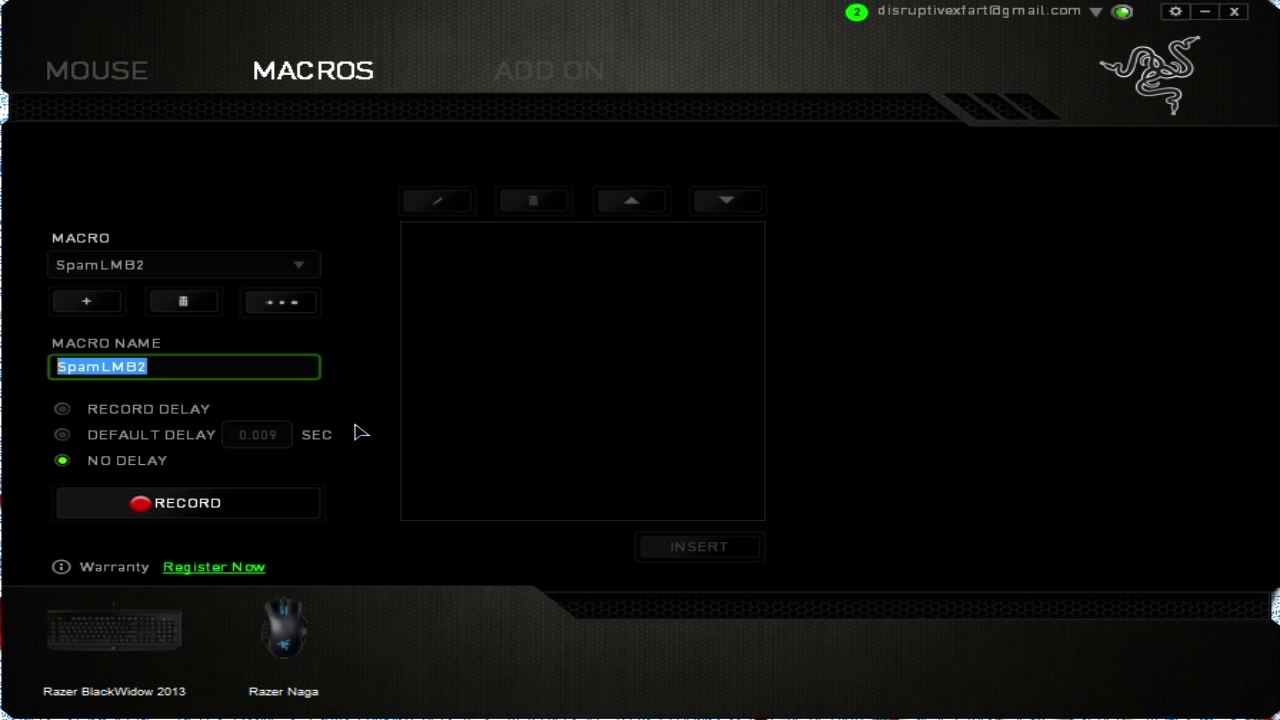
pyautogui.write('Test')
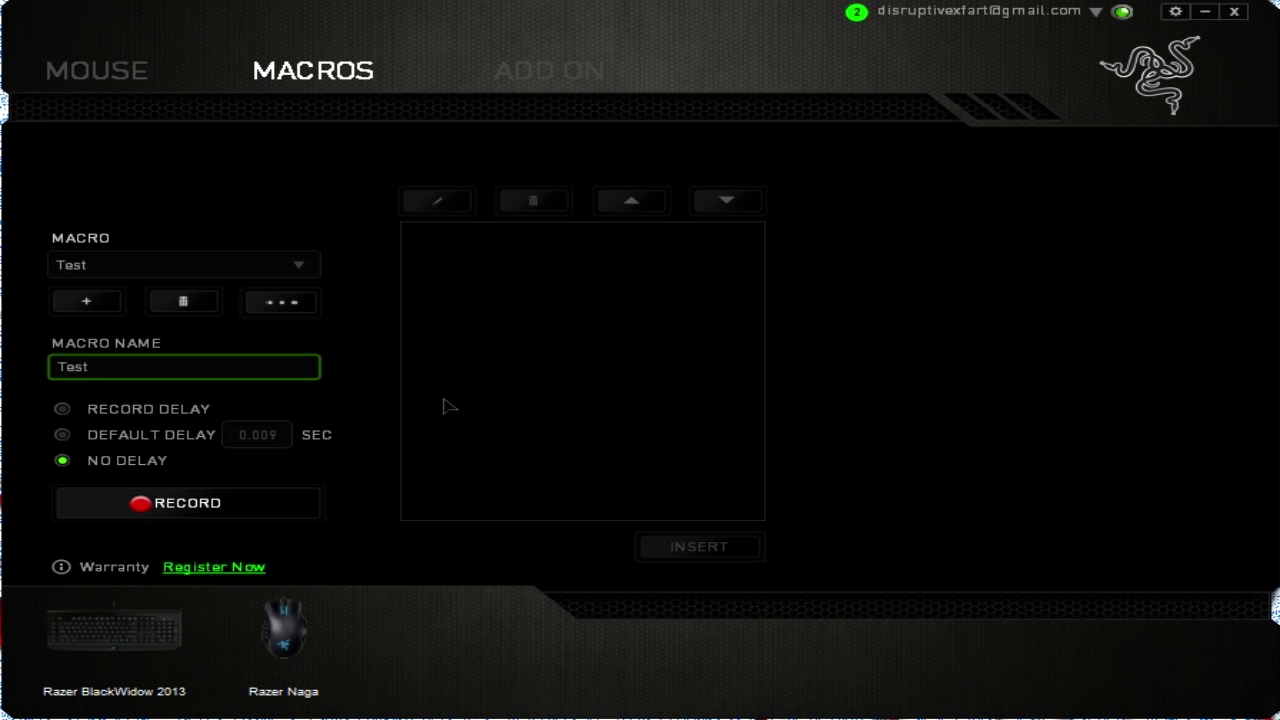
pyautogui.click(62, 436)
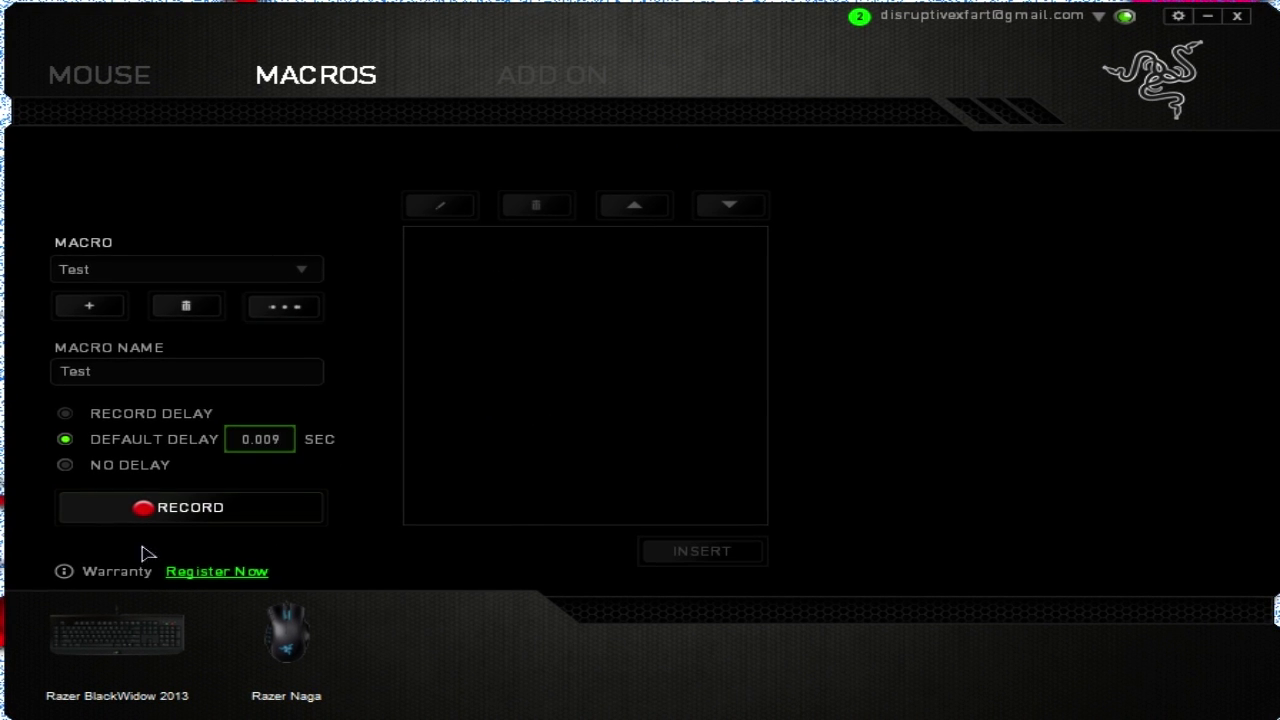
# - Record the keystrokes of a greeting, "Hello my name is" plus a first name, into the Test macro
pyautogui.click(138, 512)
pyautogui.write('Hello ')
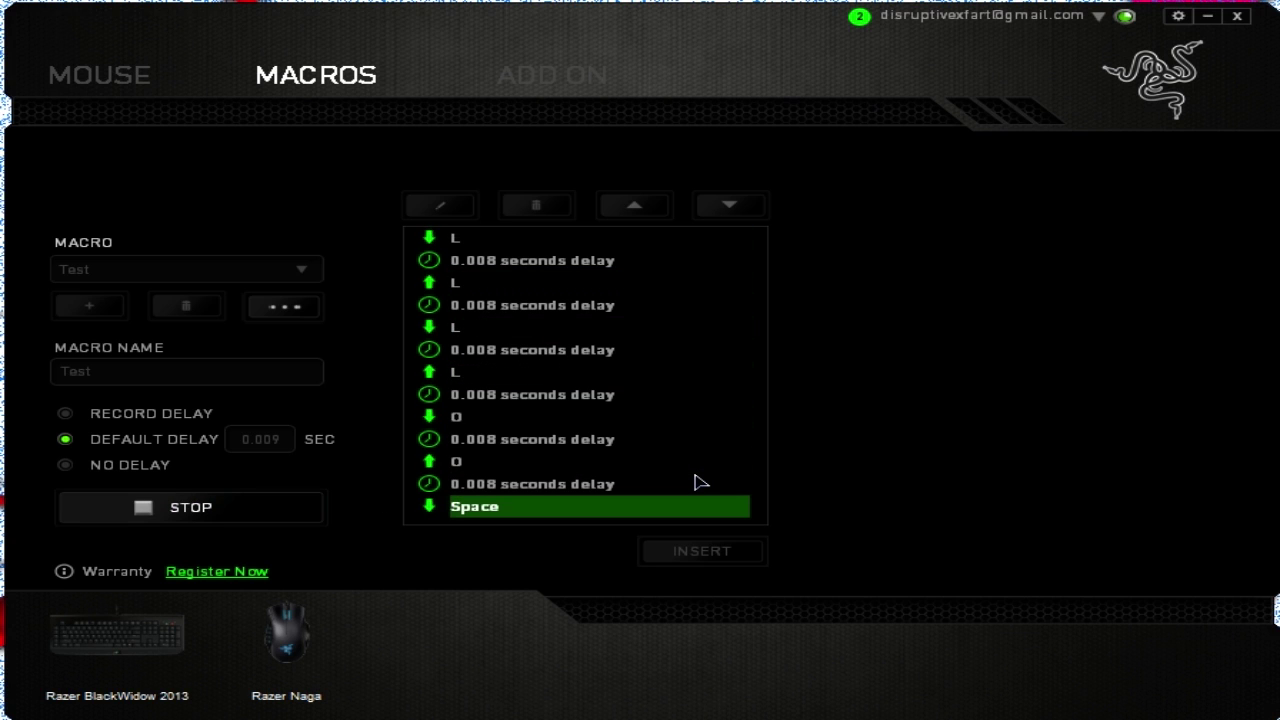
pyautogui.write('my nam')
pyautogui.press('BackSpace')
pyautogui.write('e is josh')
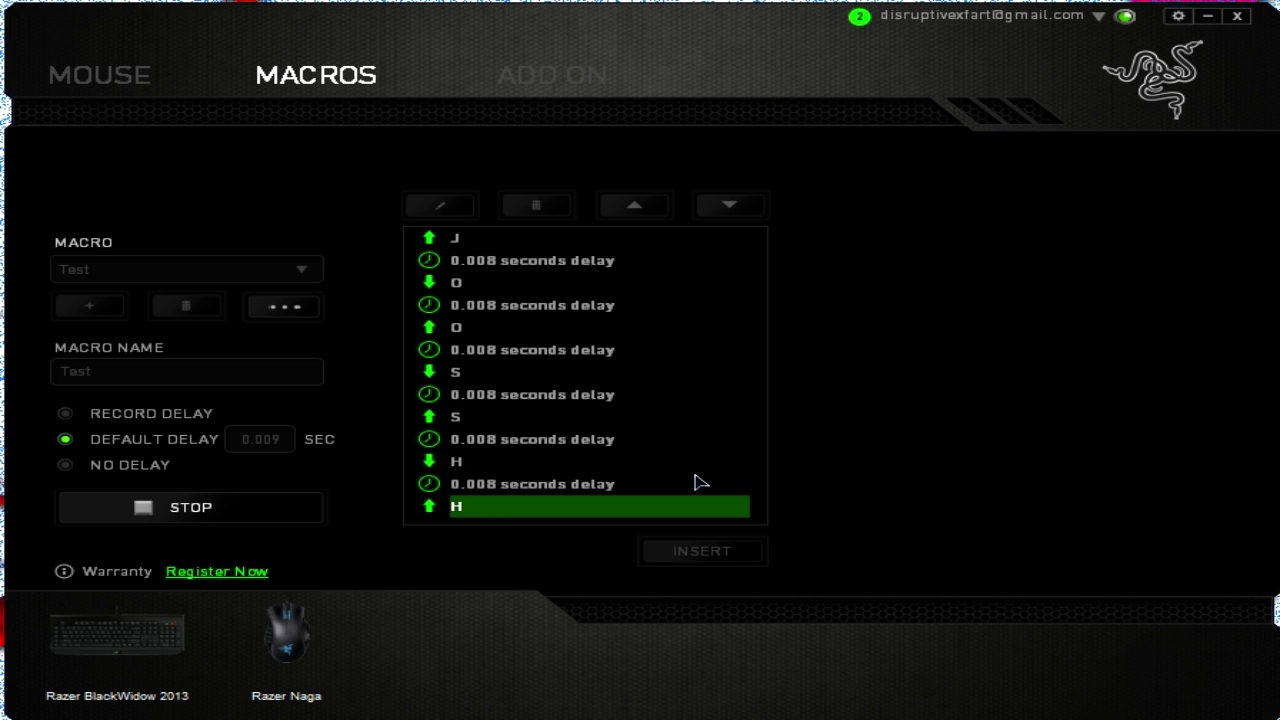
pyautogui.click(157, 510)
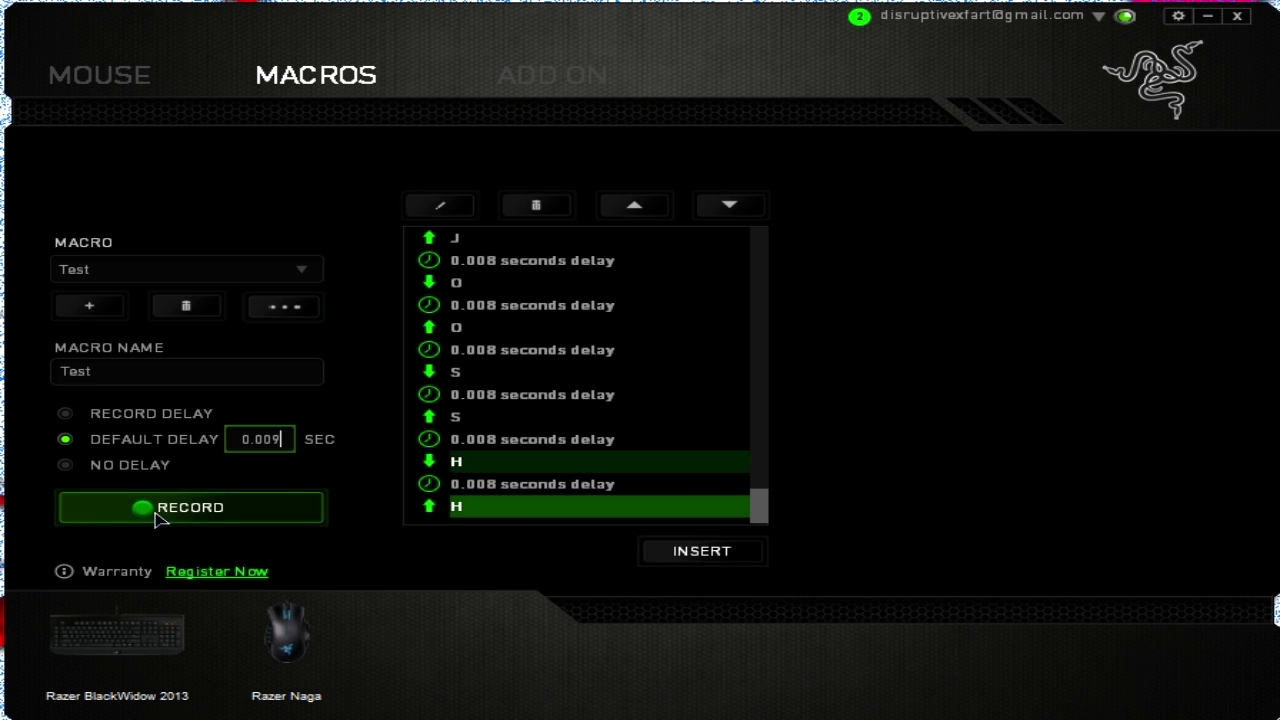
pyautogui.press('Return')
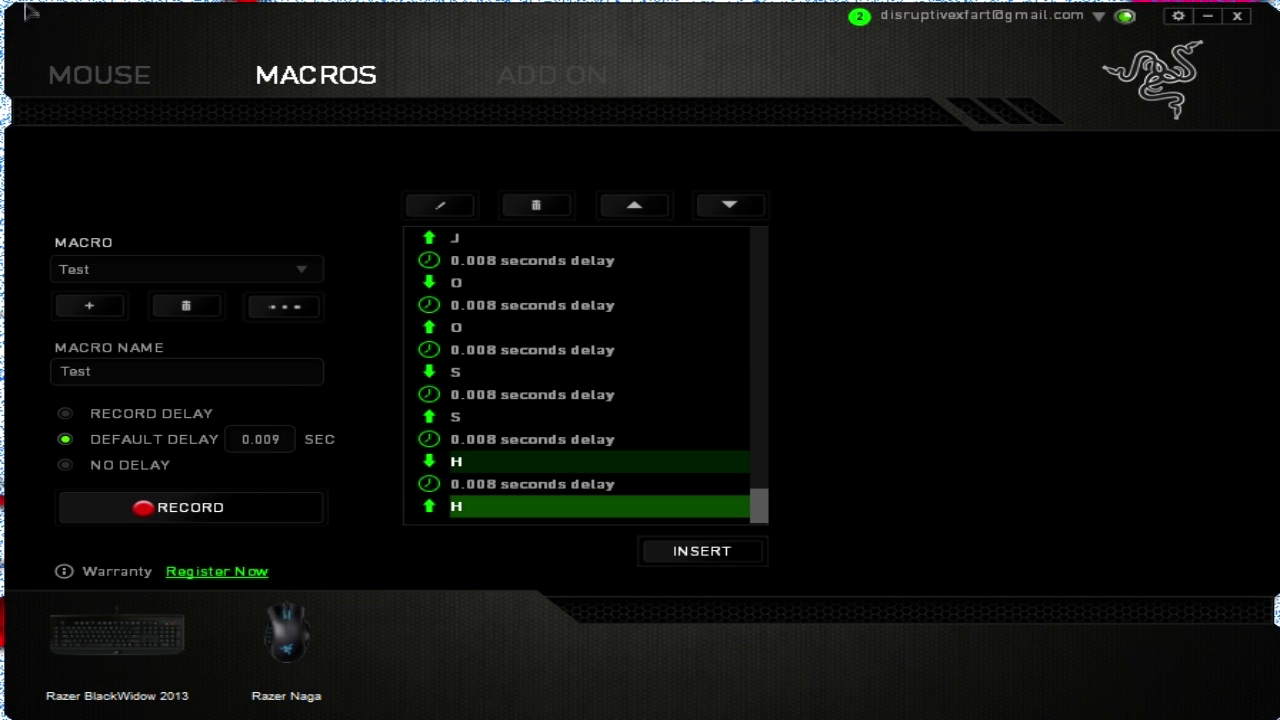
# - Assign the Test macro to side button 1 of the Razer Naga in keymap 2
pyautogui.click(118, 82)
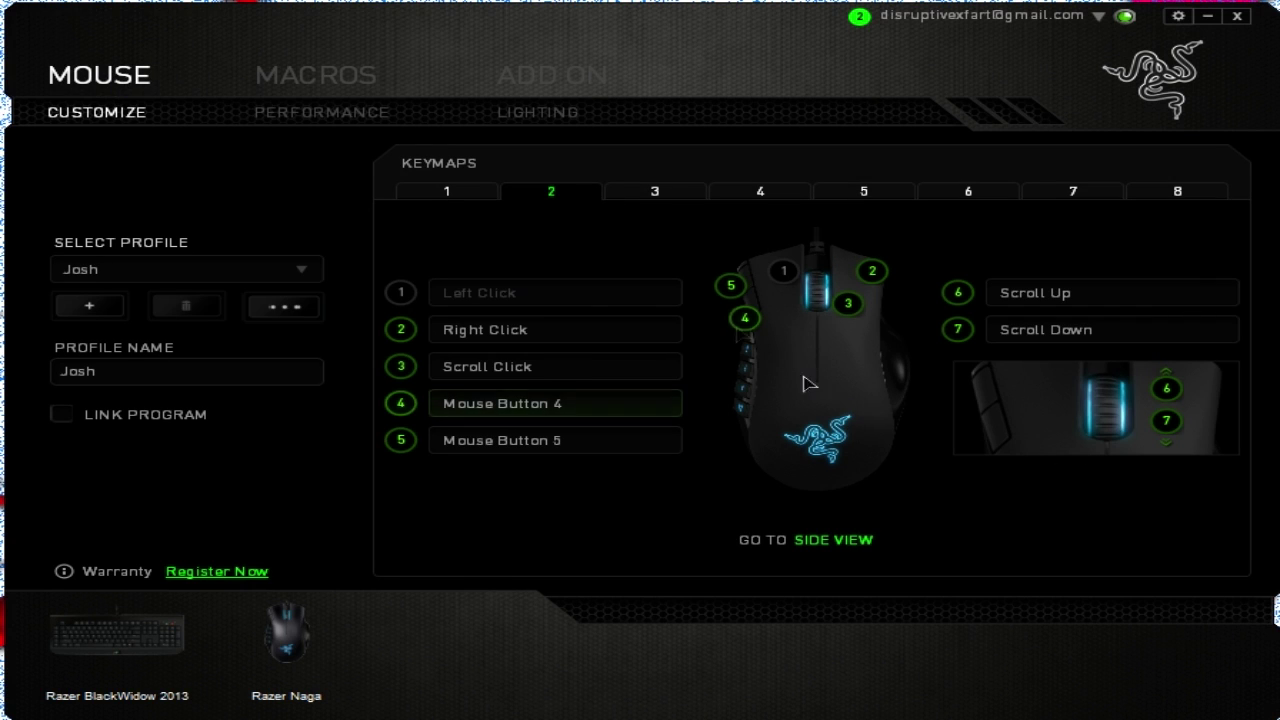
pyautogui.click(822, 542)
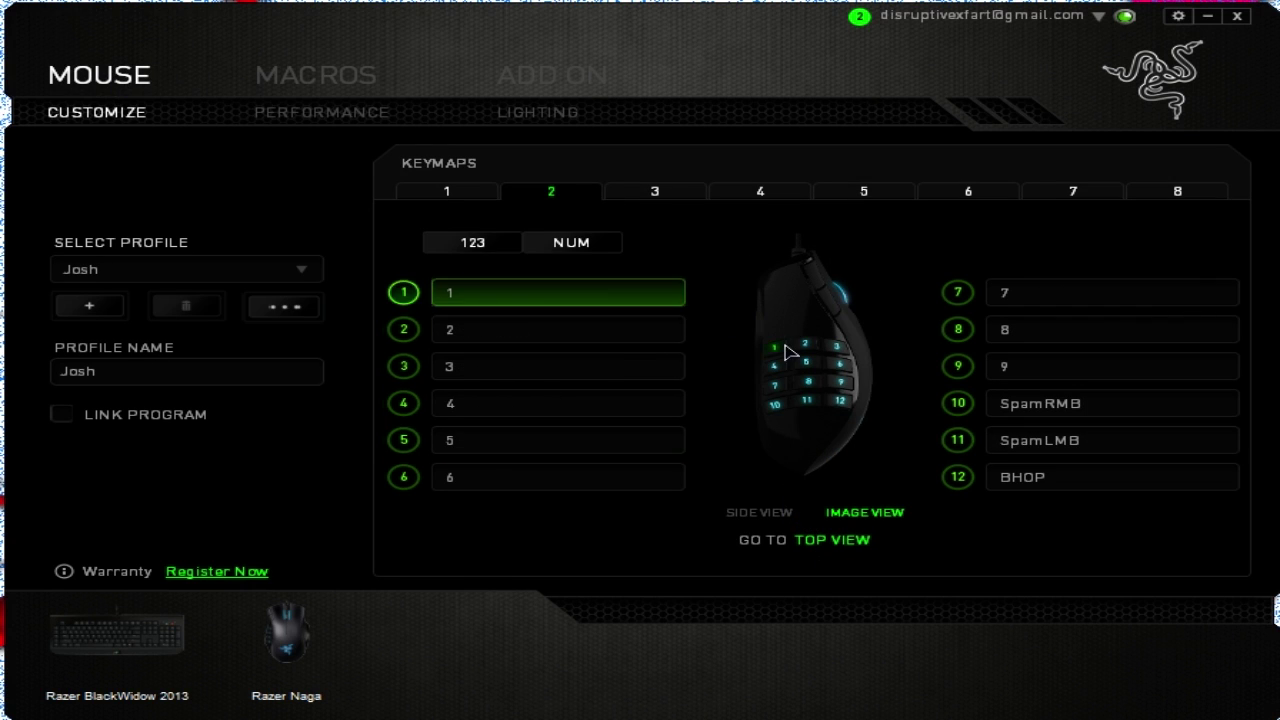
pyautogui.click(550, 293)
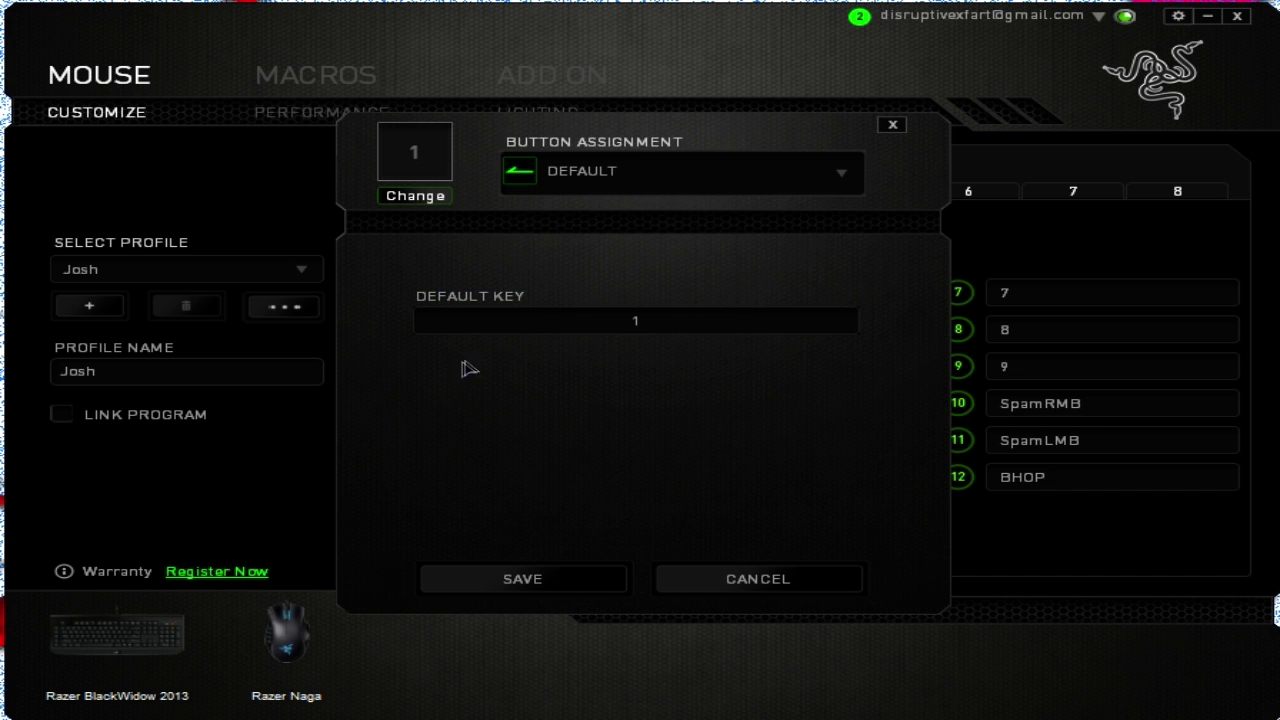
pyautogui.click(630, 174)
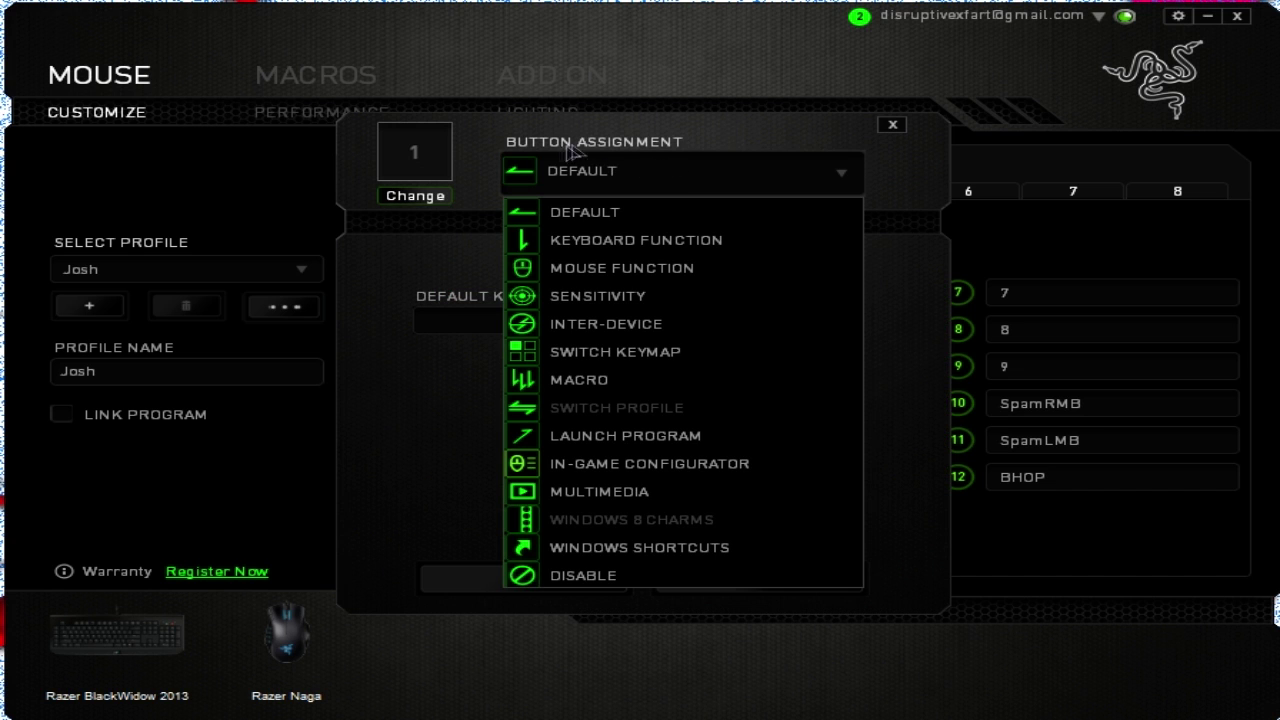
pyautogui.click(630, 380)
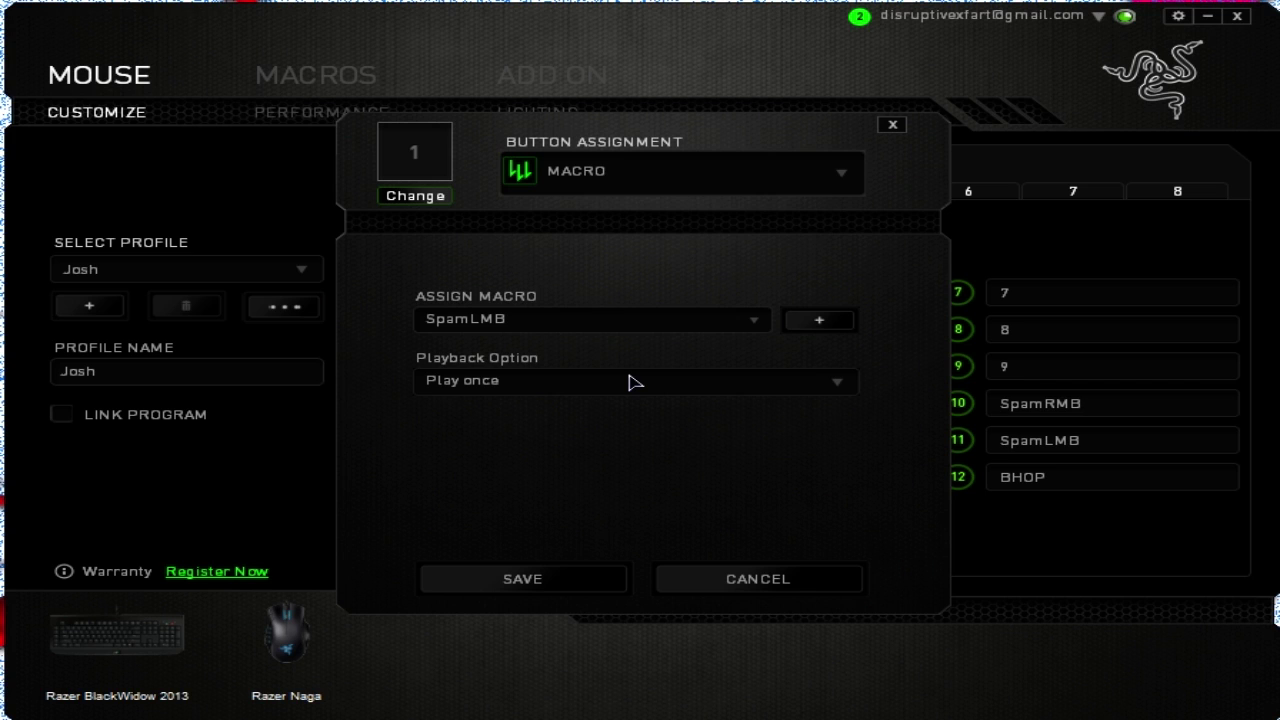
pyautogui.click(614, 320)
pyautogui.click(615, 322)
pyautogui.click(615, 322)
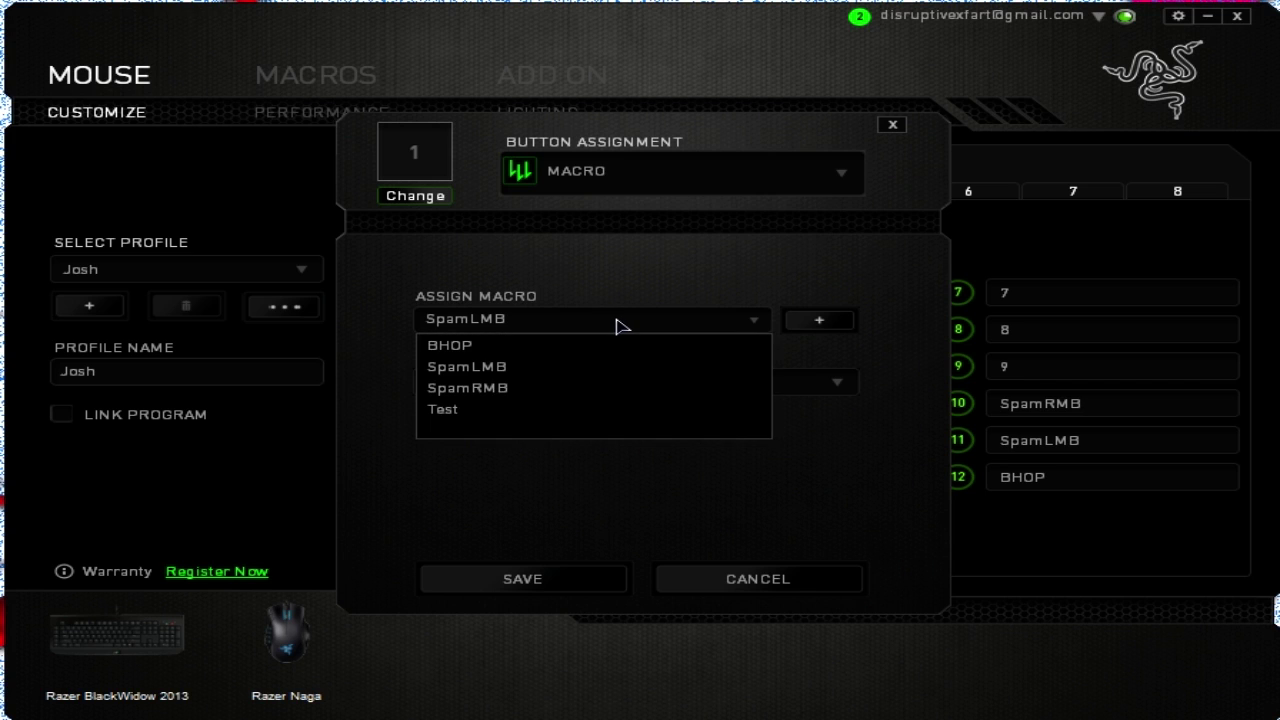
pyautogui.click(549, 409)
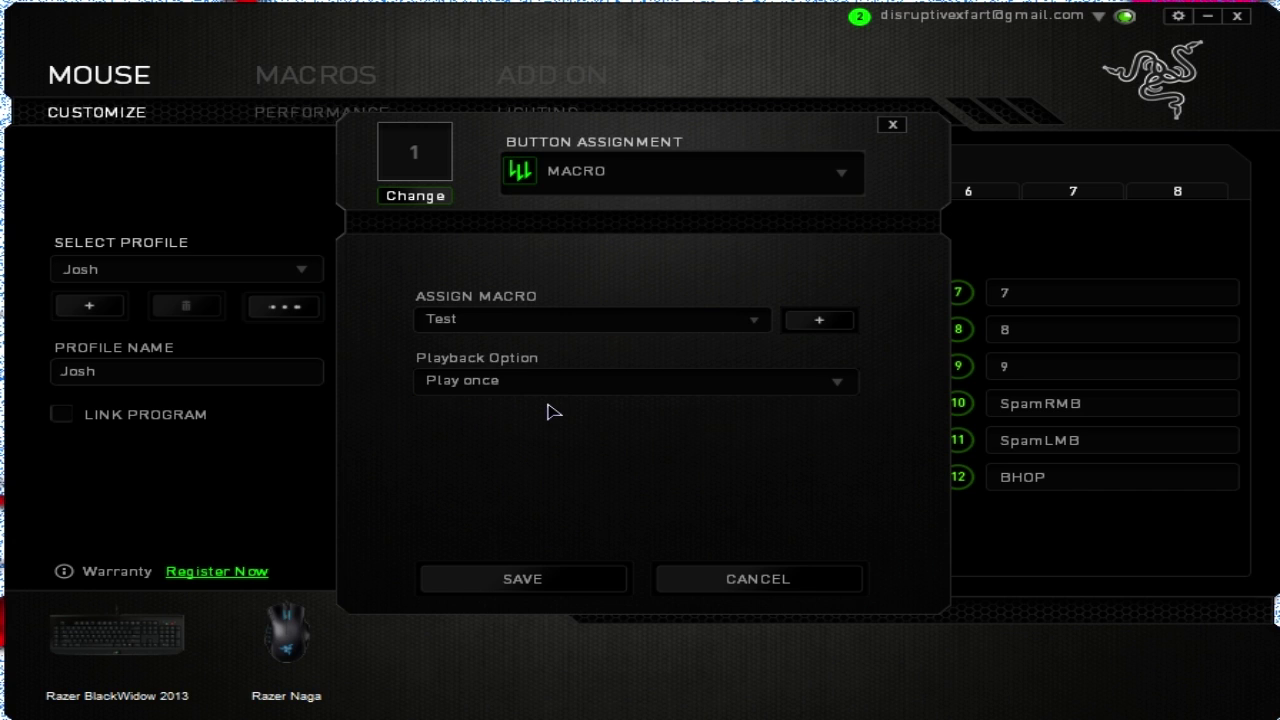
# - Set the Test macro's playback option to Play once and save the button assignment
pyautogui.click(536, 389)
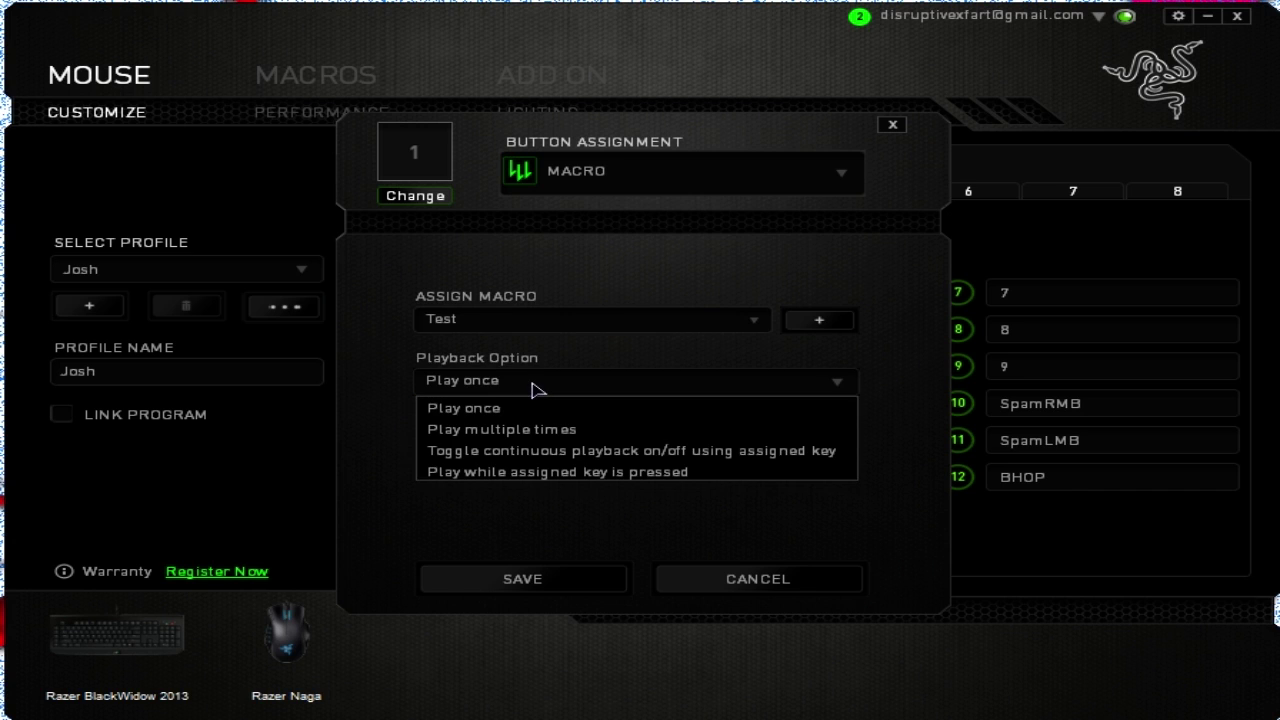
pyautogui.click(533, 389)
pyautogui.click(533, 389)
pyautogui.click(739, 368)
pyautogui.click(662, 388)
pyautogui.click(595, 416)
pyautogui.click(523, 579)
# - Switch to test.txt in Notepad, run the Test macro three times with side button 1, and clear the text
pyautogui.hotkey('alt', 'Tab')
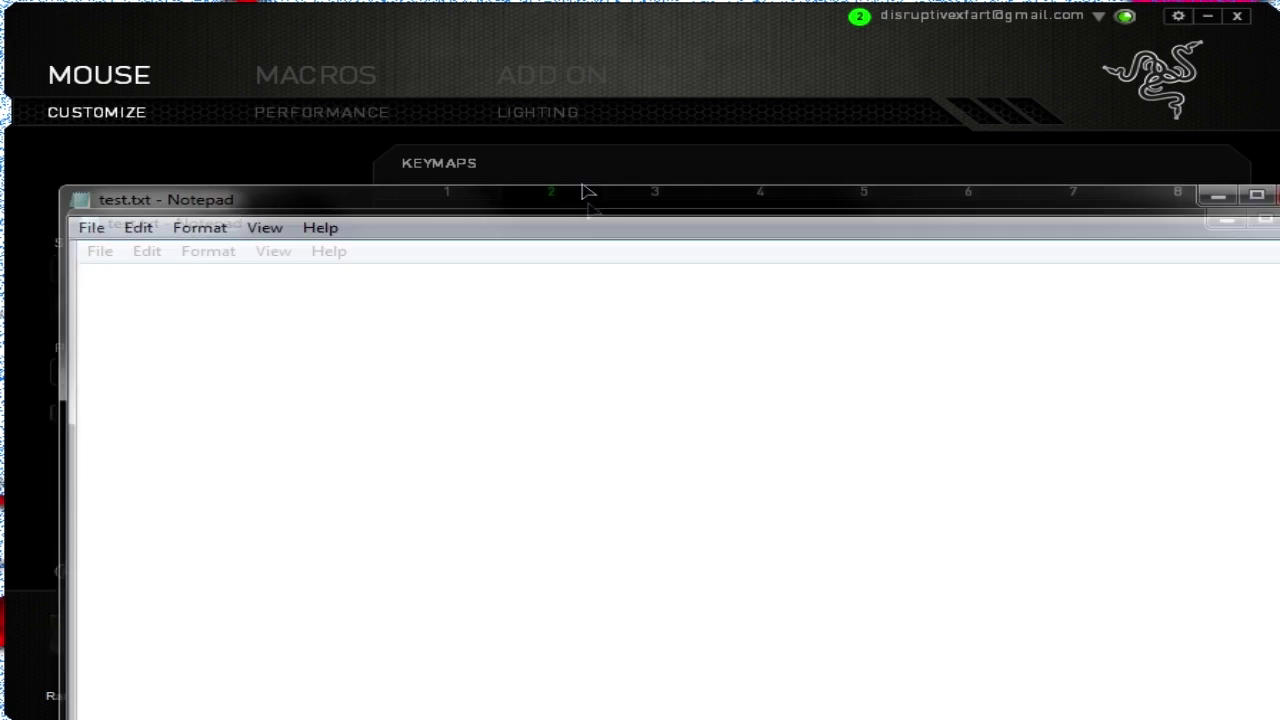
pyautogui.write('Hello my name is josh')
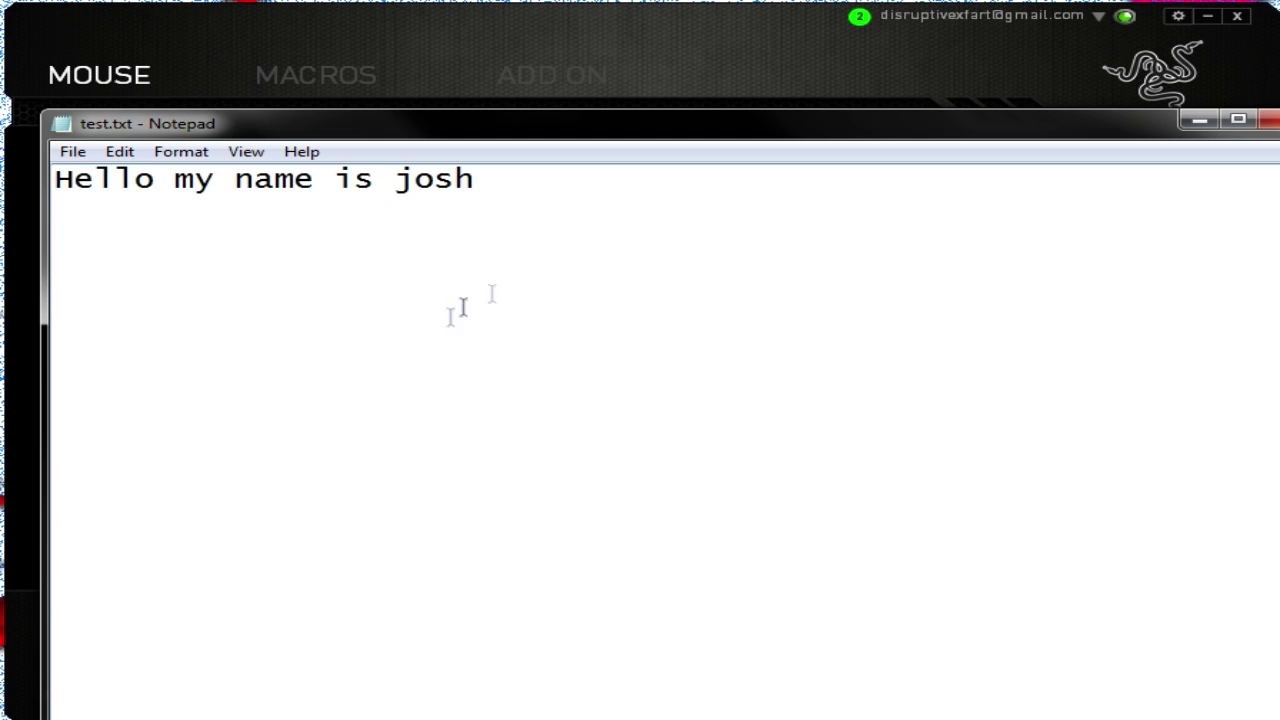
pyautogui.write('Hello my name is josh')
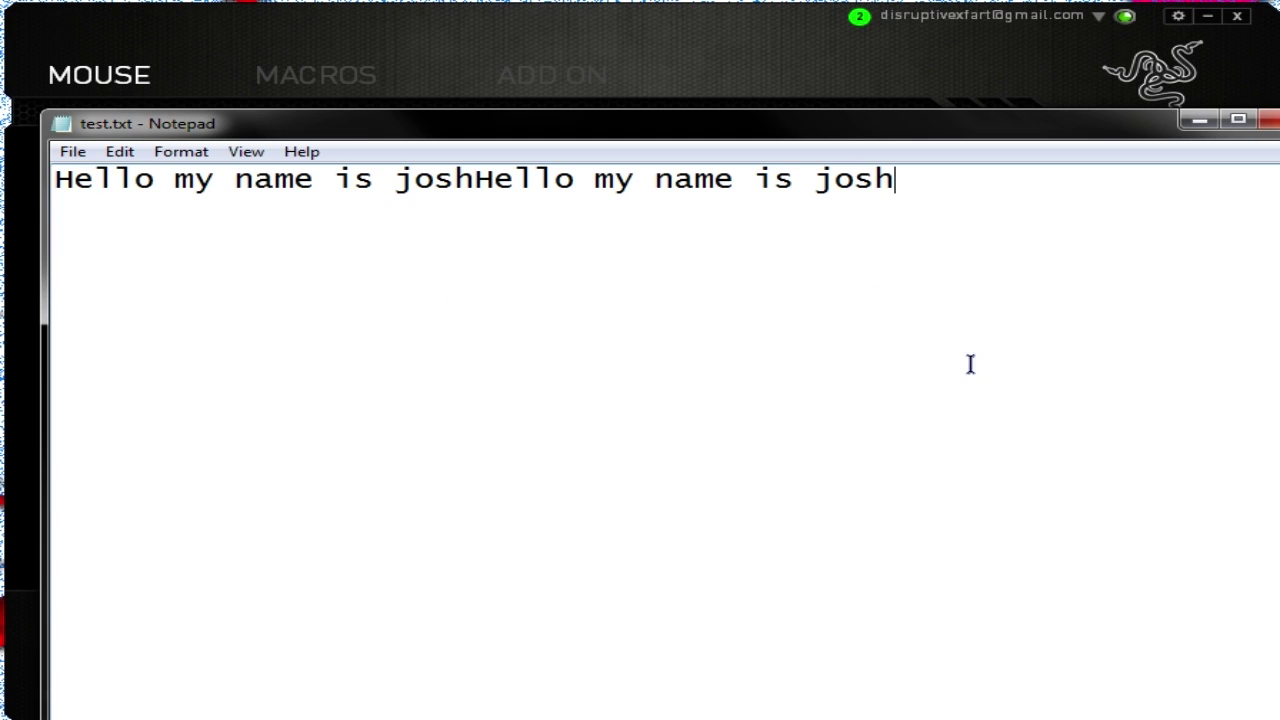
pyautogui.write('Hello my name is josh')
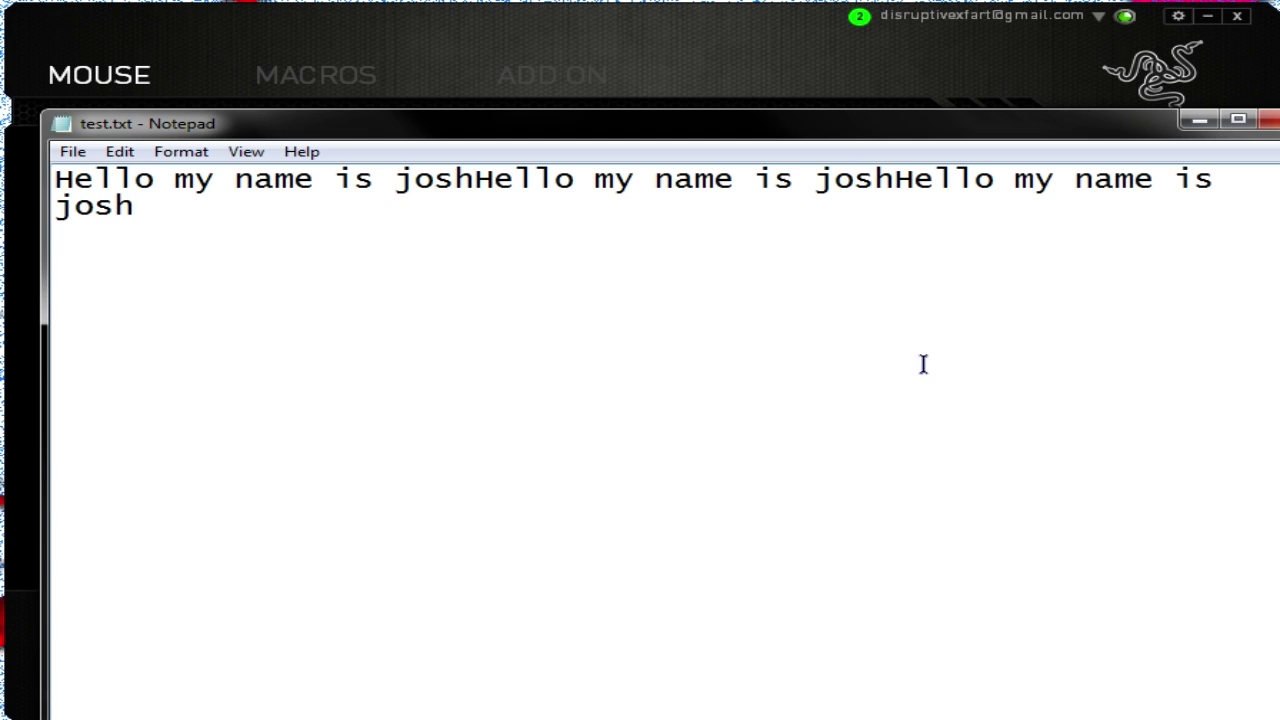
pyautogui.hotkey('ctrl', 'a')
pyautogui.press('BackSpace')
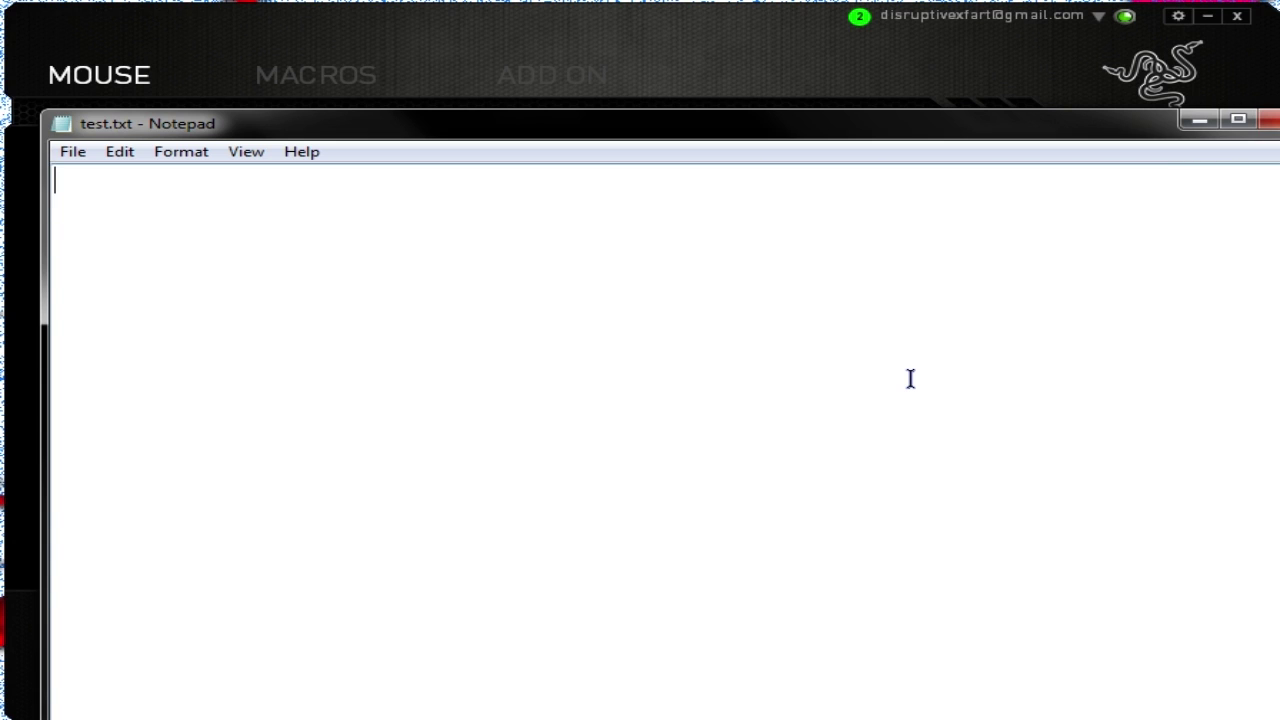
# - Return to Razer Synapse, set side button 1 to play the Test macro multiple times with a count of 2, and save
pyautogui.click(769, 106)
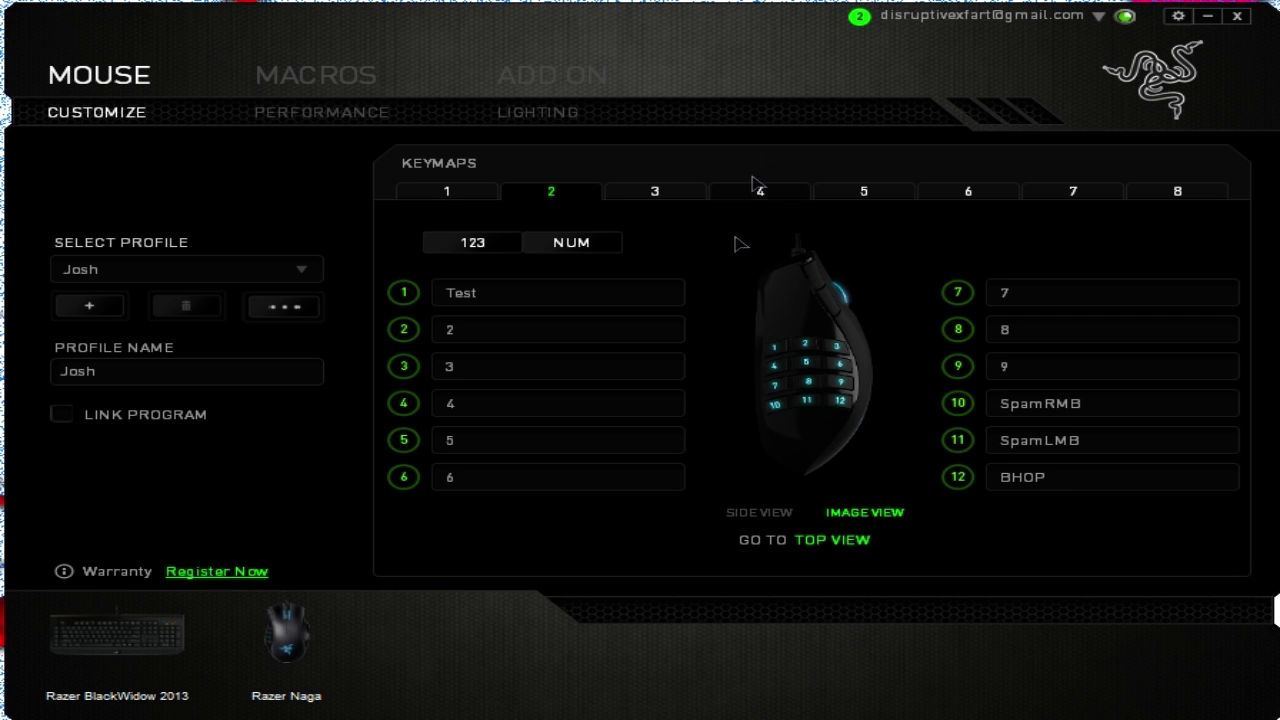
pyautogui.click(556, 293)
pyautogui.click(565, 383)
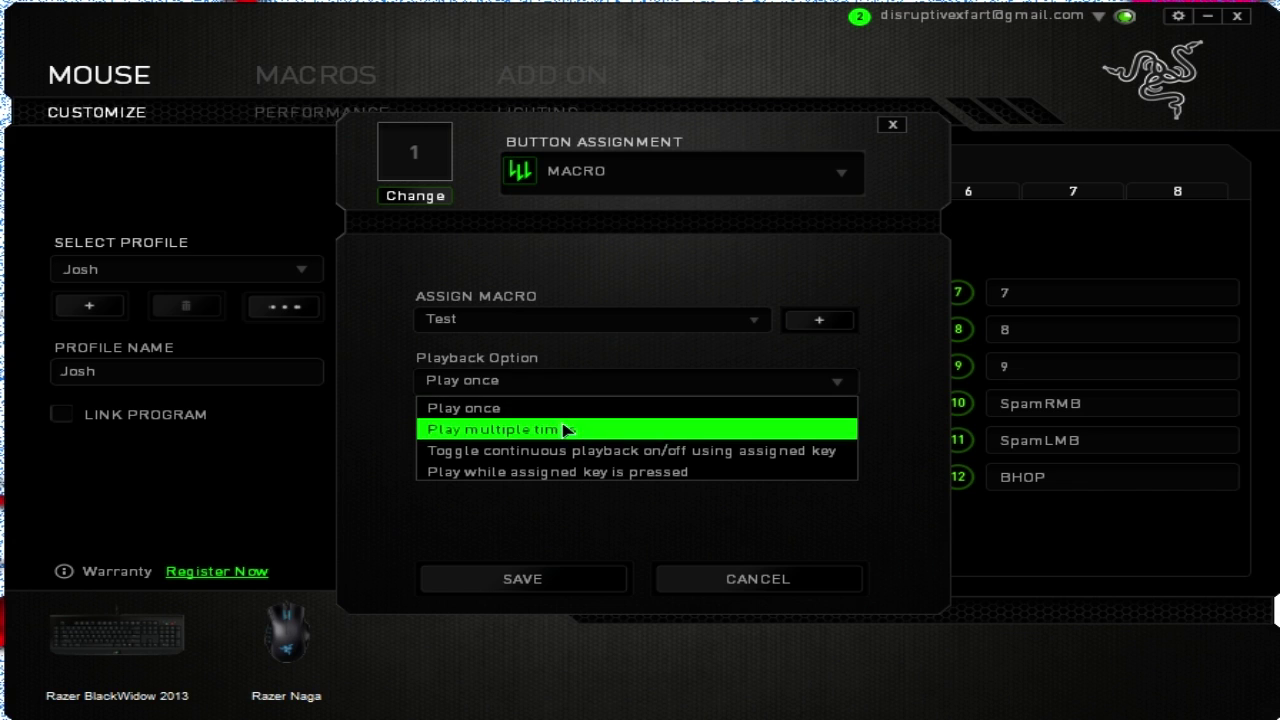
pyautogui.click(569, 425)
pyautogui.moveTo(597, 420); pyautogui.dragTo(552, 422)
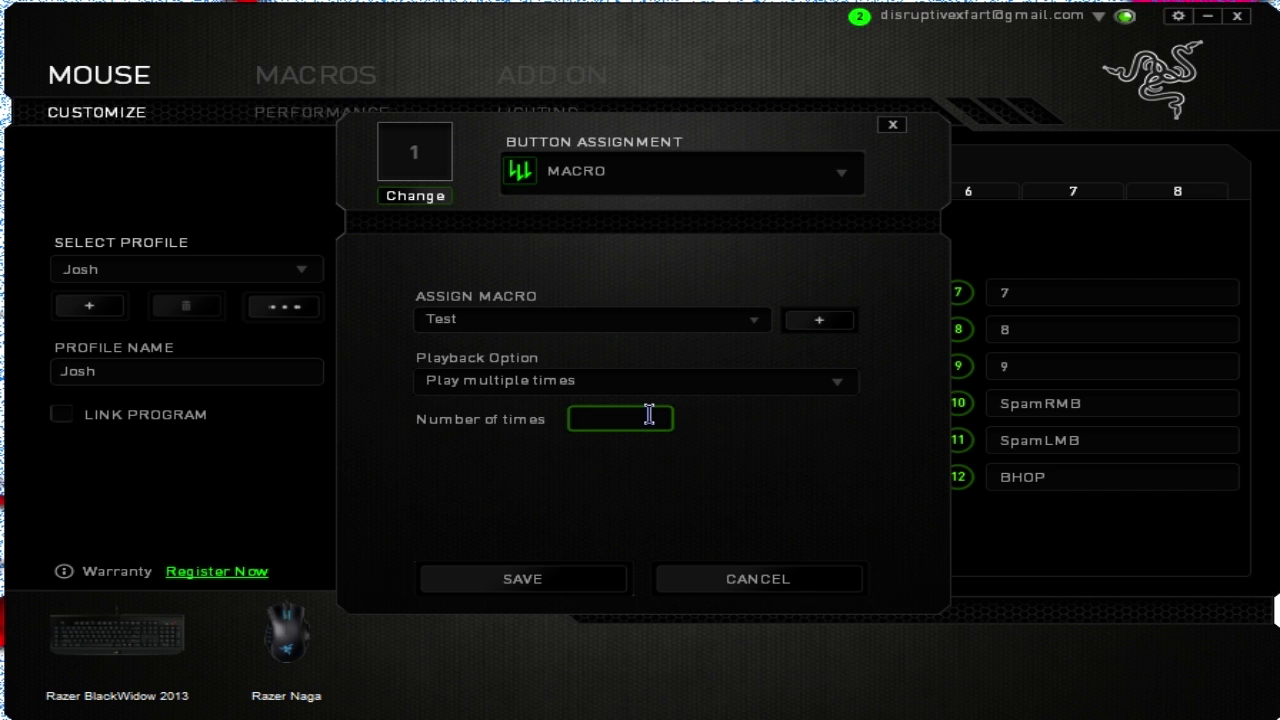
pyautogui.press('BackSpace')
pyautogui.write('4')
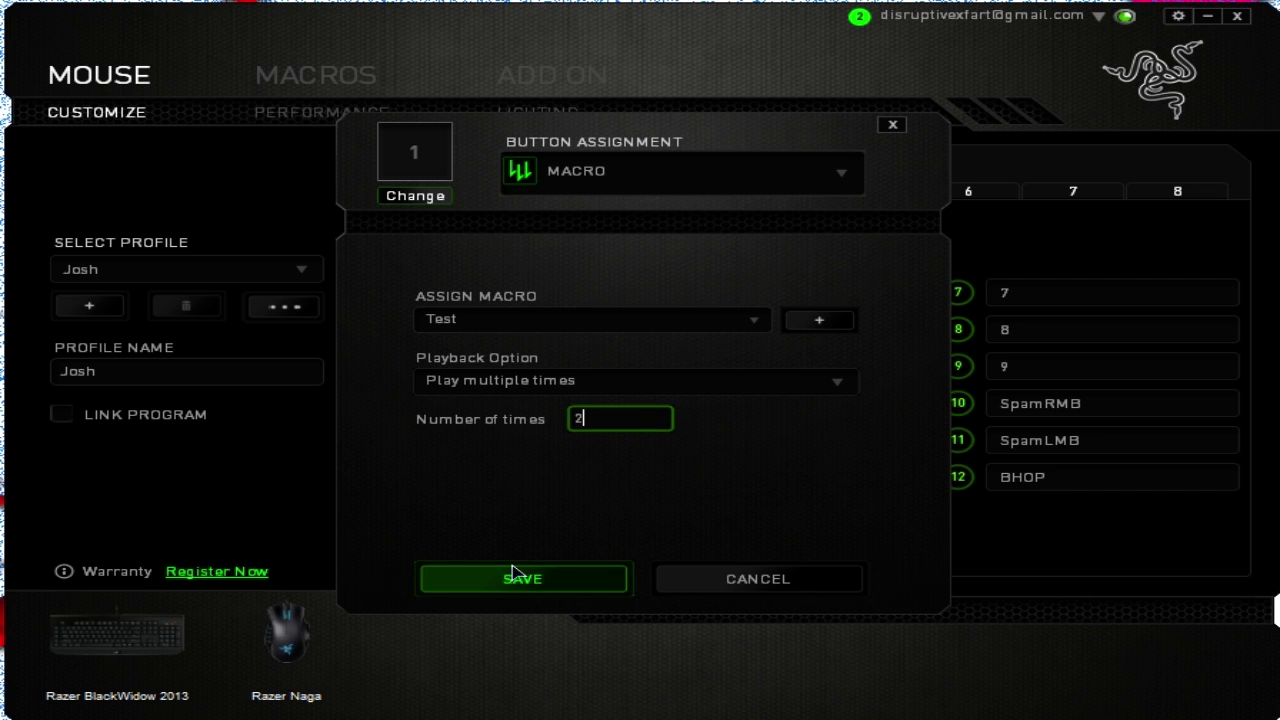
pyautogui.click(510, 580)
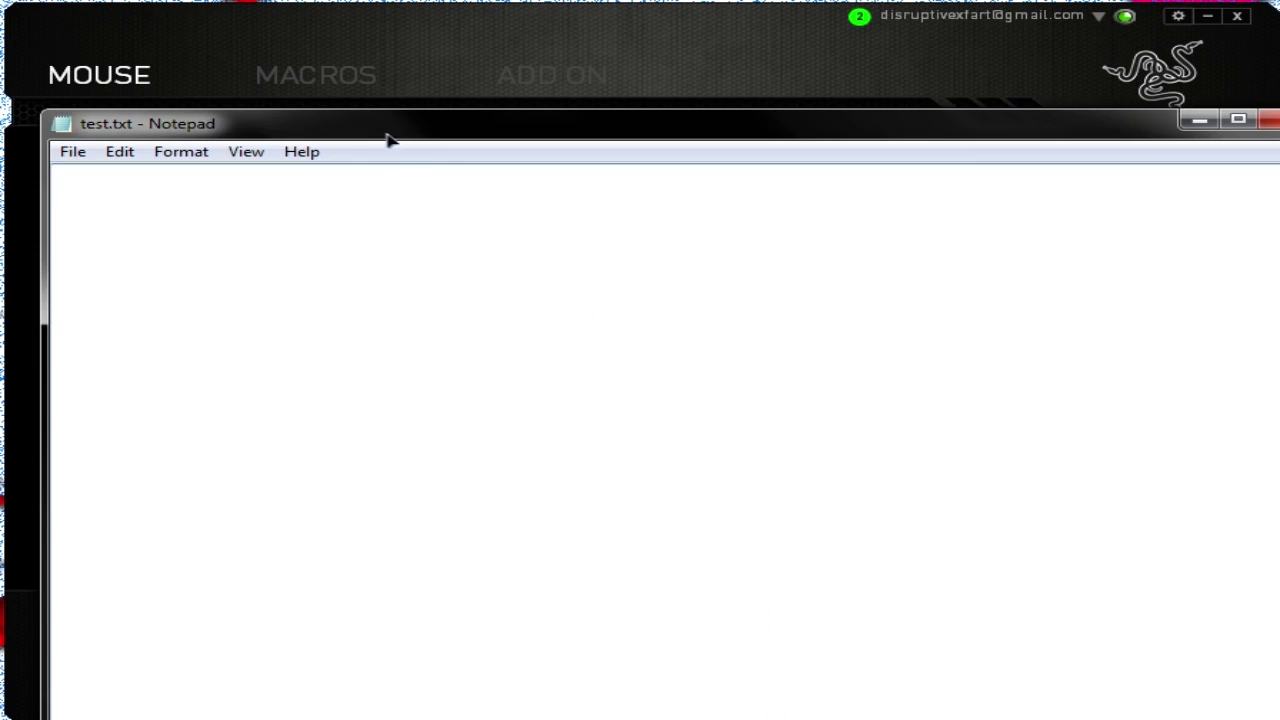
# - Try the two-time playback of the Test macro in the Notepad file and clear the resulting text
pyautogui.moveTo(391, 140); pyautogui.dragTo(345, 5)
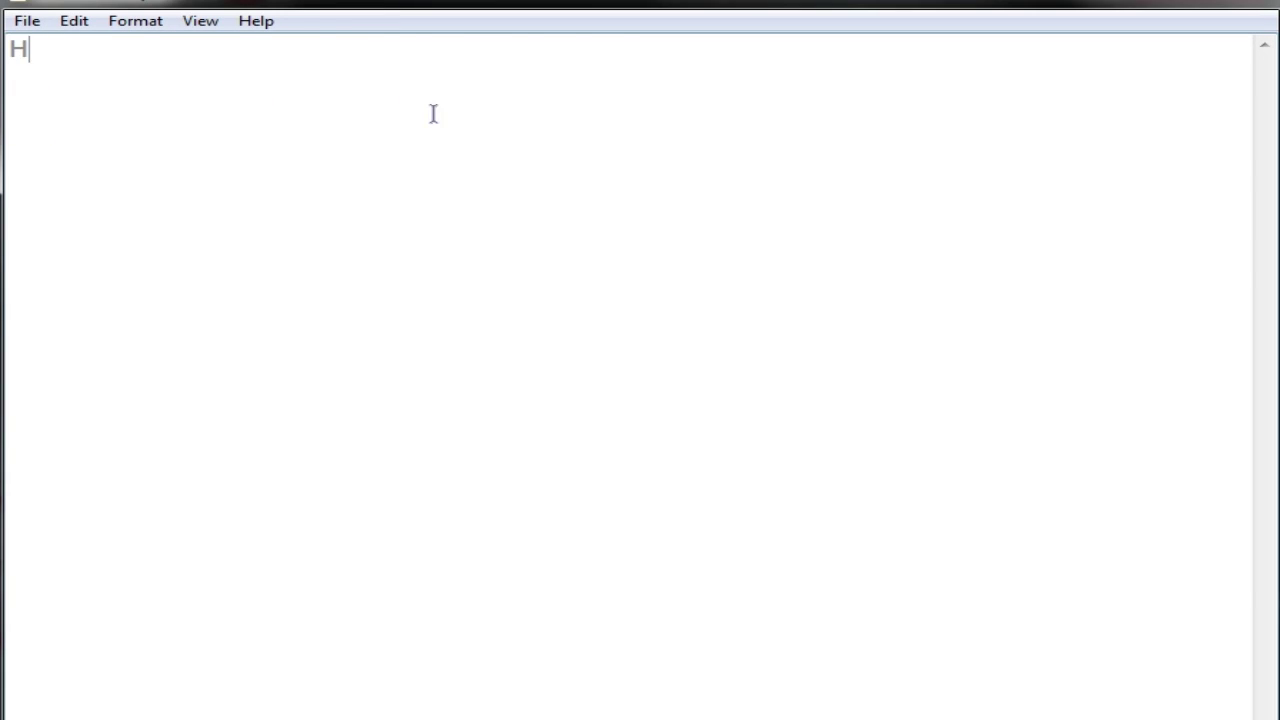
pyautogui.write('Hello my name is joshHello my name is josh')
pyautogui.hotkey('ctrl', 'a')
pyautogui.press('BackSpace')
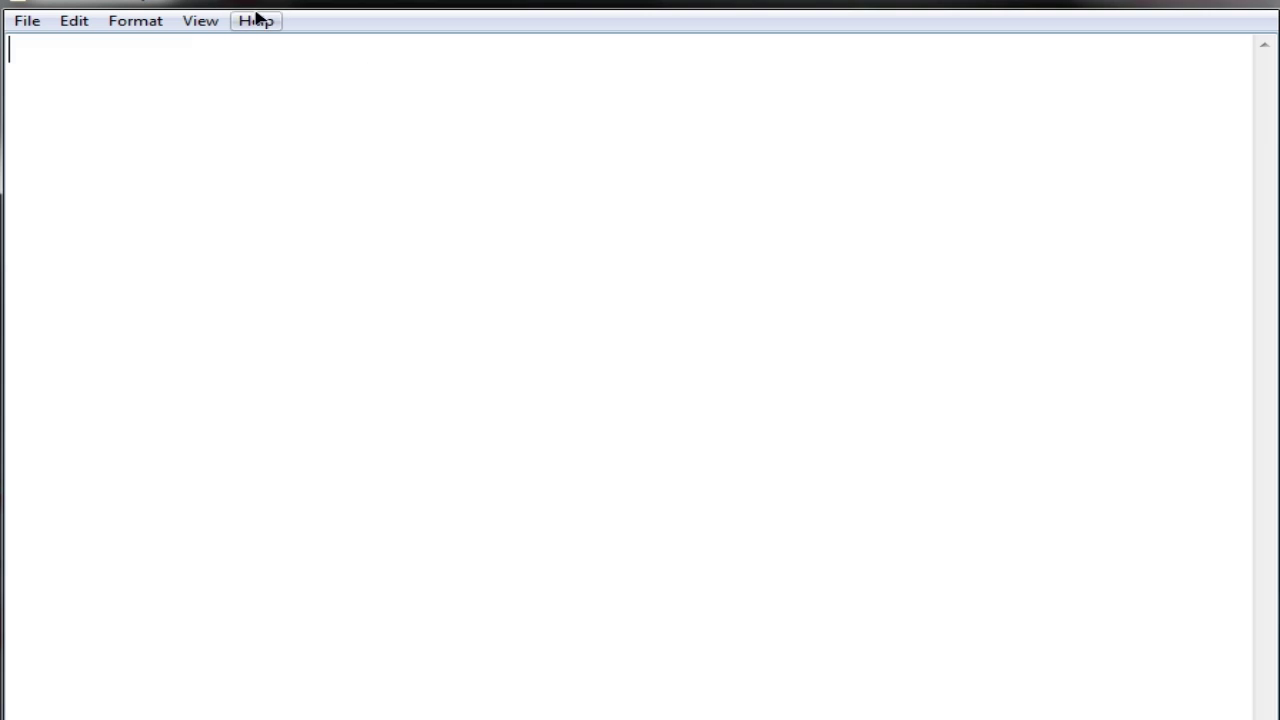
# - Return to Razer Synapse, set side button 1 to toggle continuous playback of the Test macro on/off using the assigned key, and save
pyautogui.moveTo(251, 14); pyautogui.dragTo(265, 715)
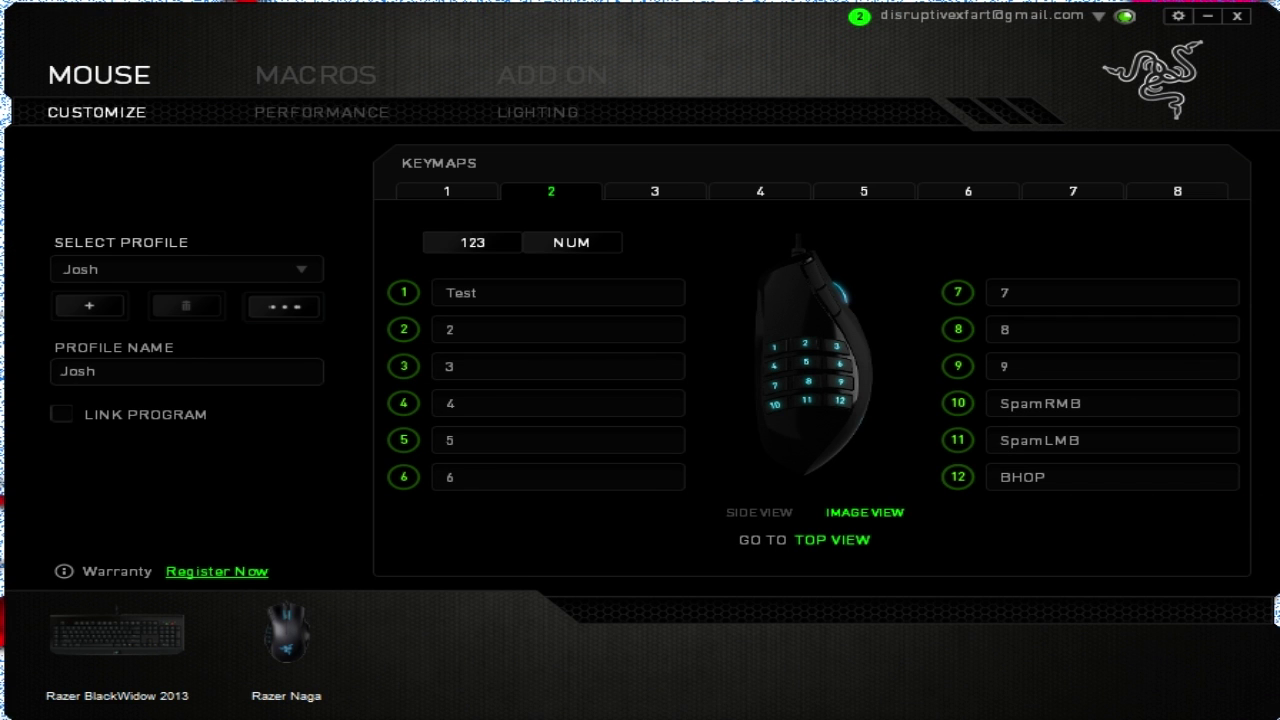
pyautogui.click(480, 293)
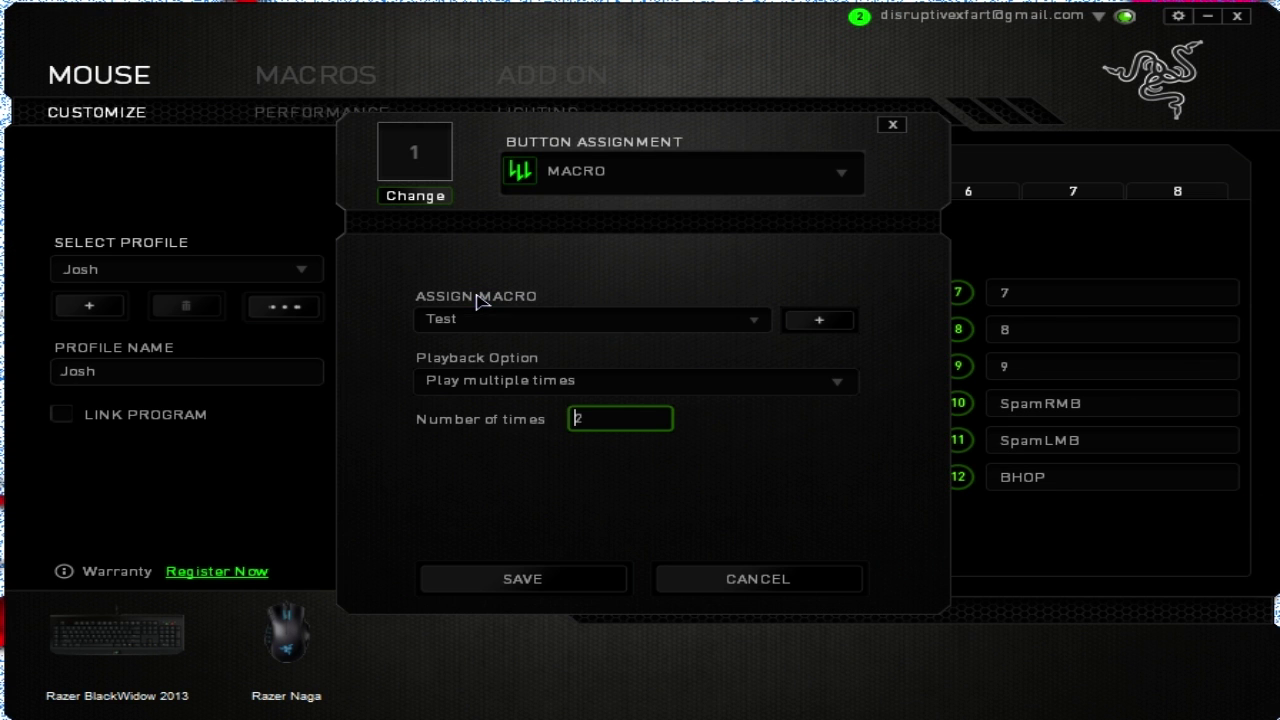
pyautogui.click(590, 383)
pyautogui.click(568, 455)
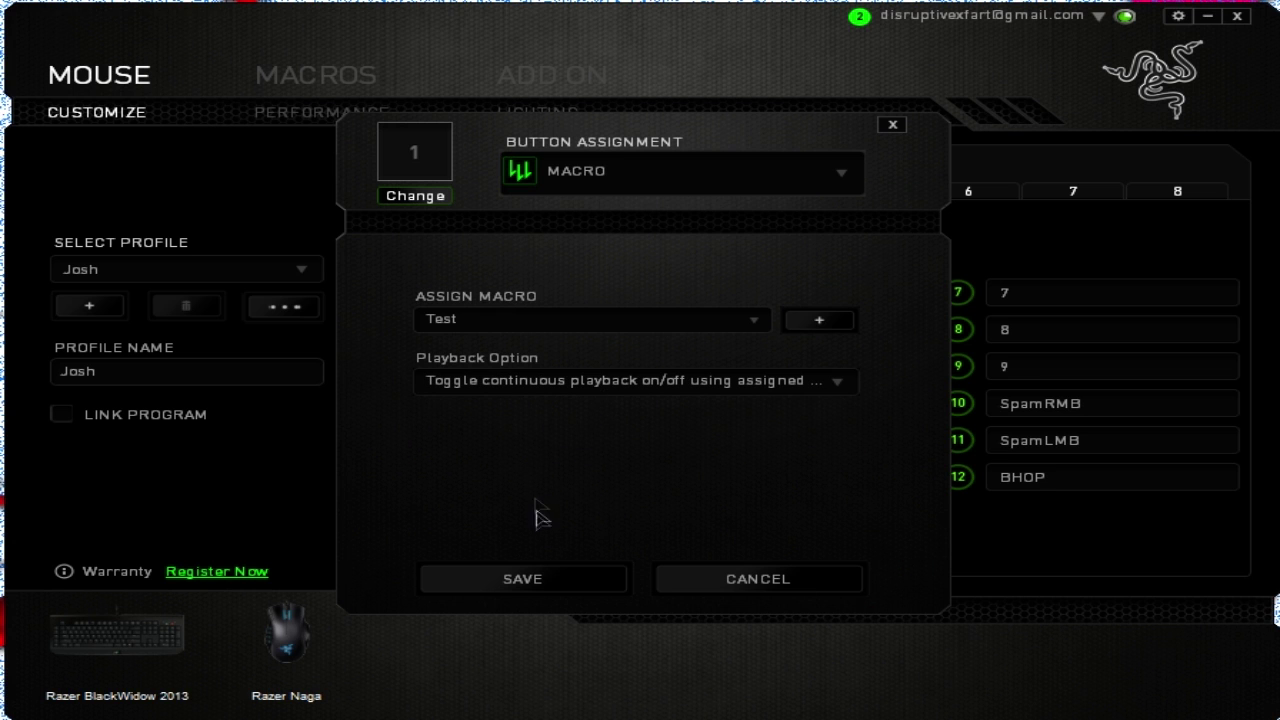
pyautogui.click(552, 585)
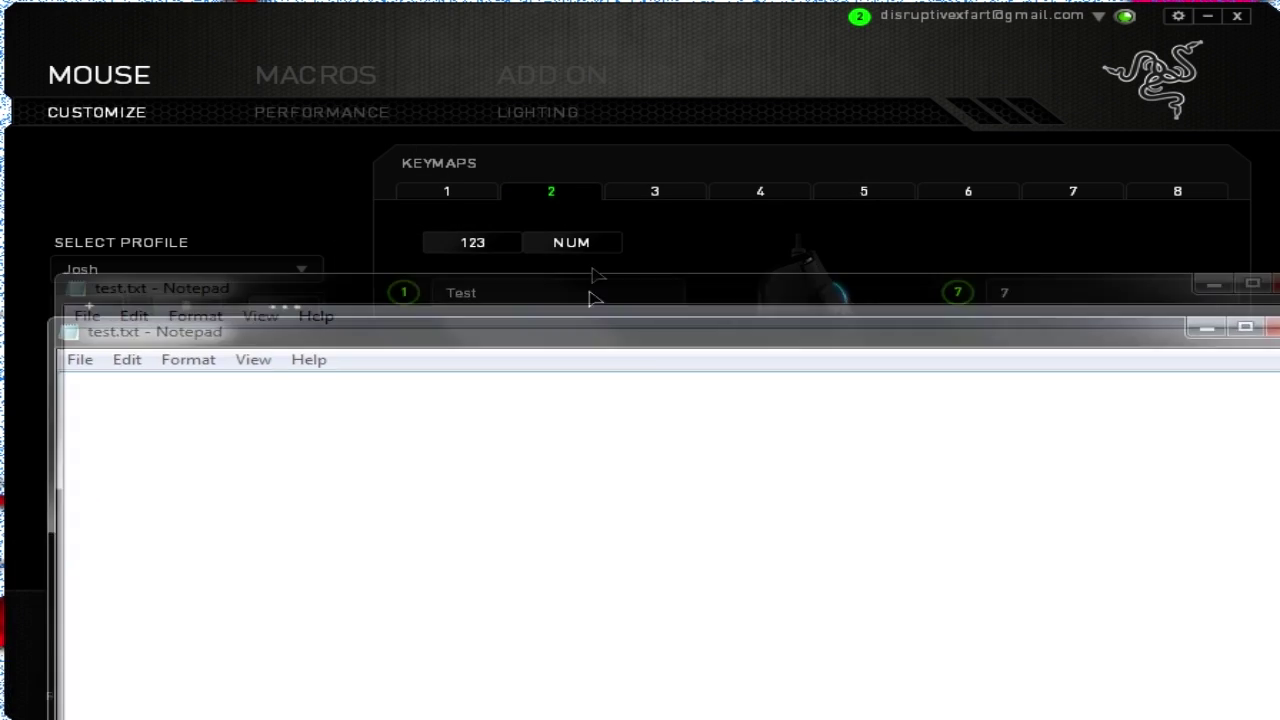
# - Switch to test.txt in Notepad, toggle the Test macro's continuous playback on and off, and clear the text
pyautogui.moveTo(591, 297); pyautogui.dragTo(540, 29)
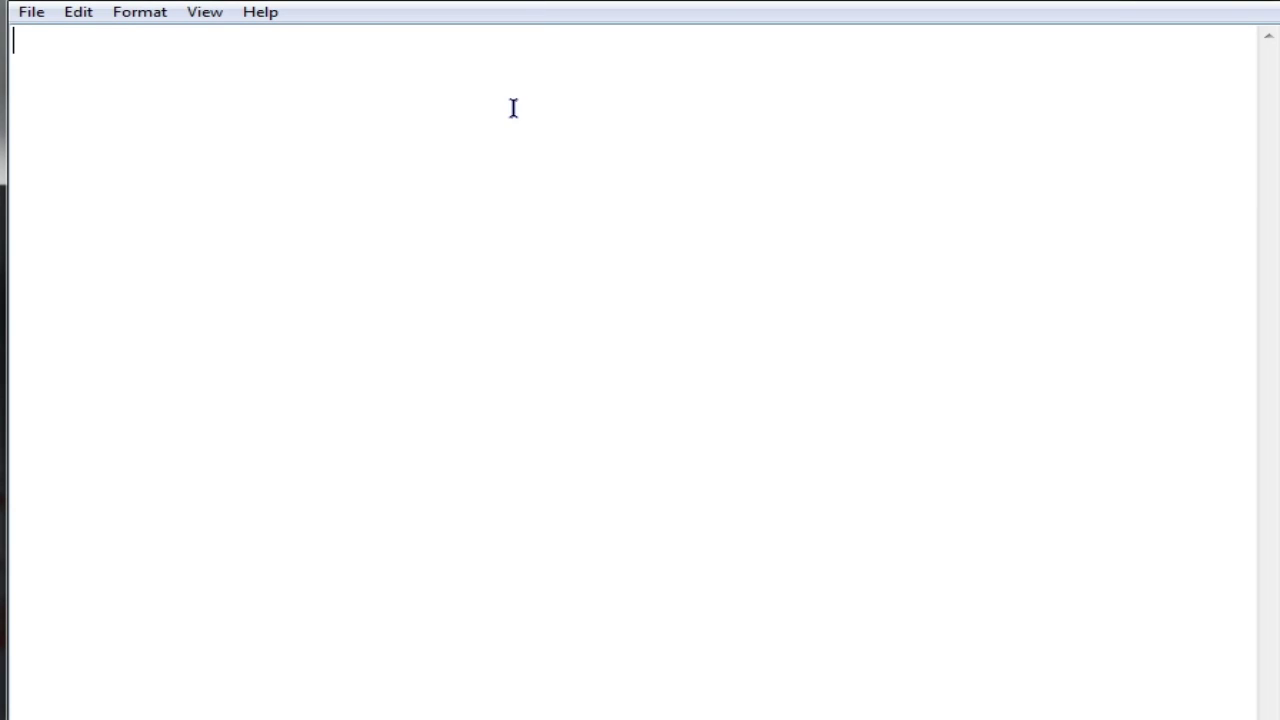
pyautogui.write('Hello my name is joshHello my name is joshHello my name is joshHello my nam')
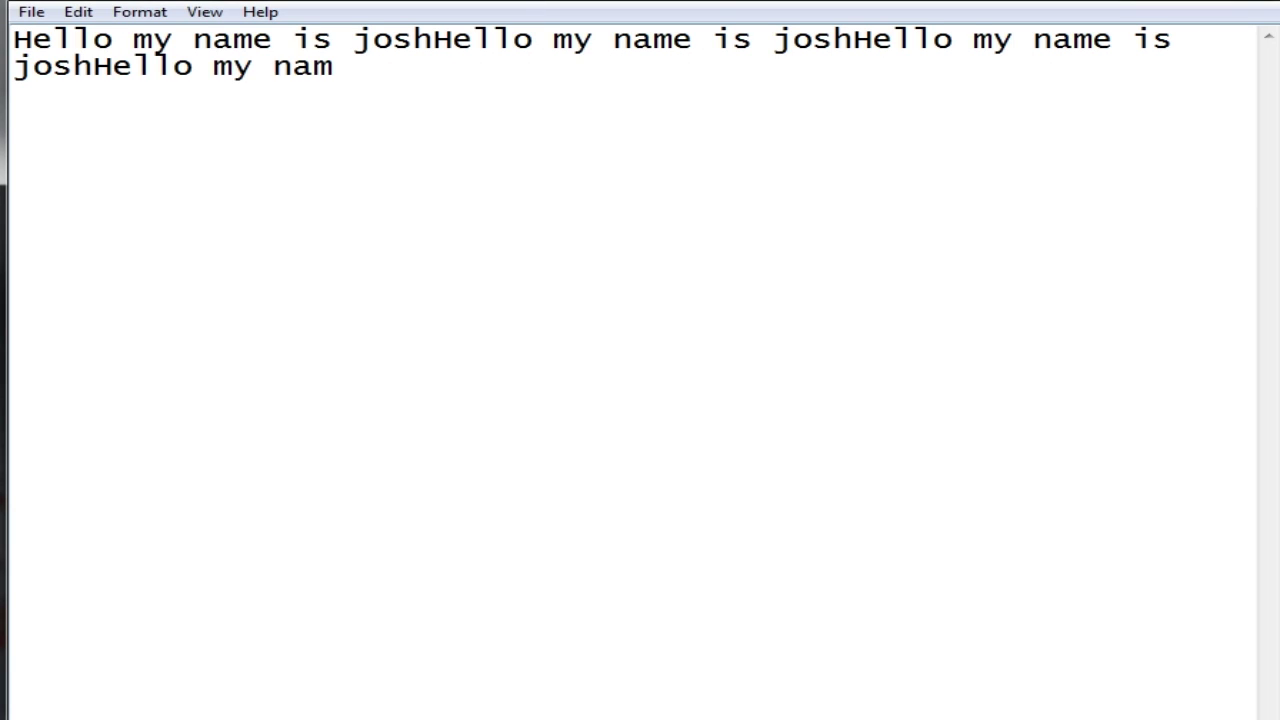
pyautogui.write('e is joshHello my name is joshHello my name is joshHello my name is joshHello my name is josh')
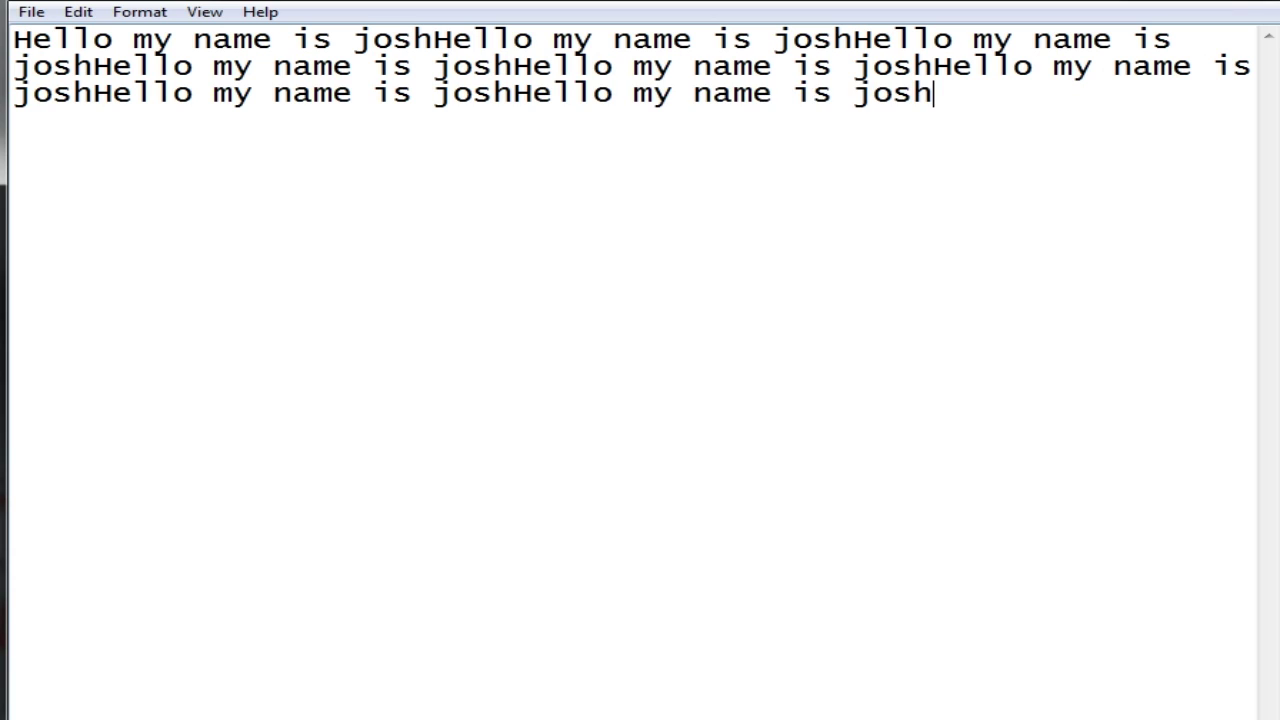
pyautogui.write('Hello my name is joshHello my name is joshHello my name is joshHello my name is joshHello my name is joshHello my name is j')
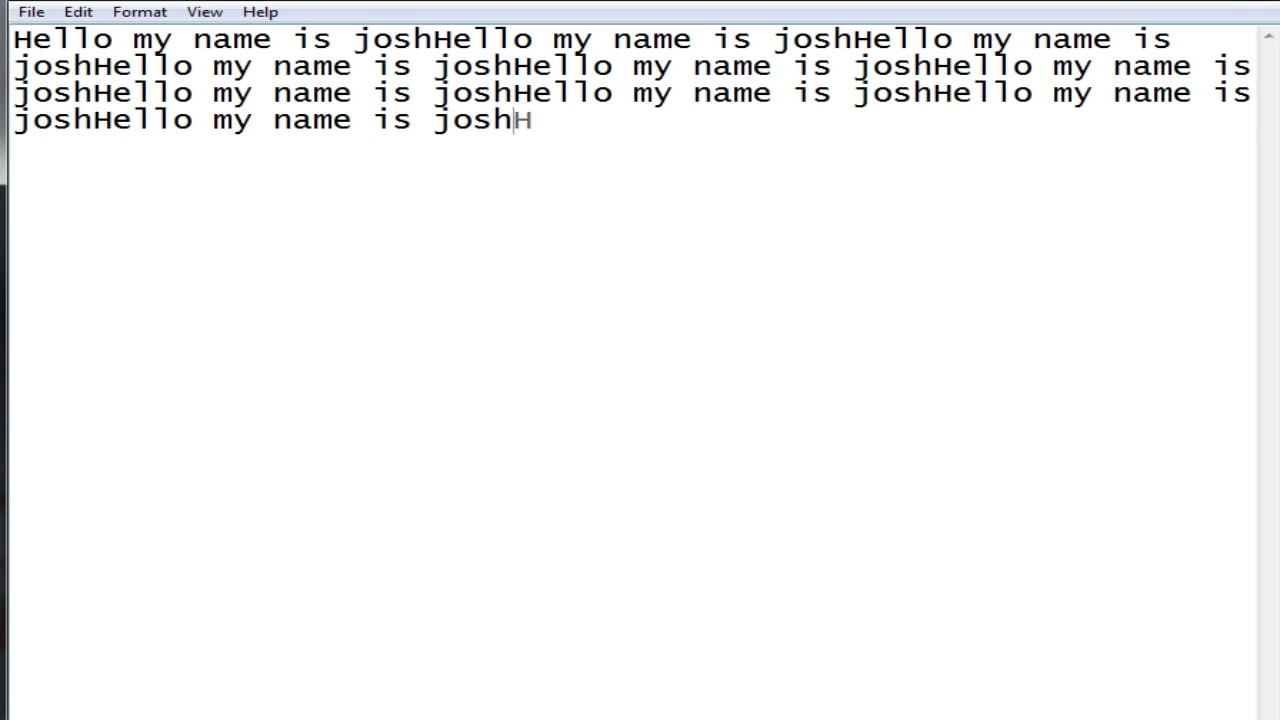
pyautogui.write('osh')
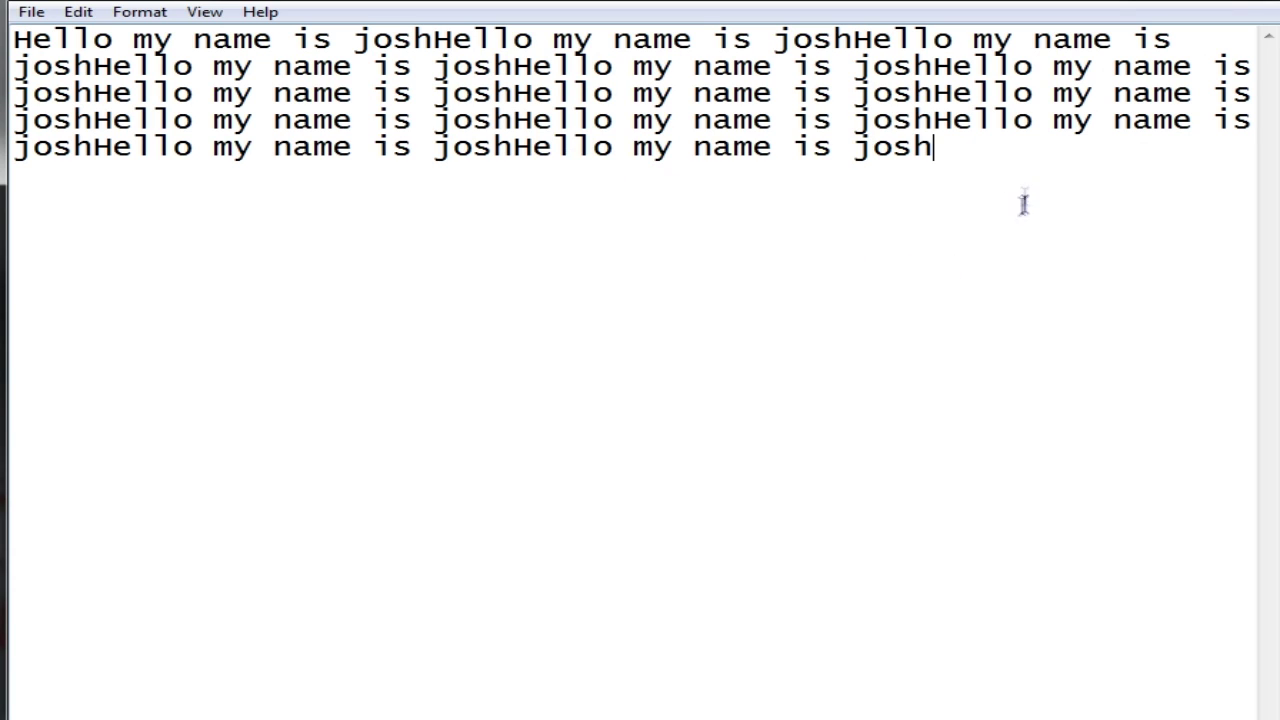
pyautogui.hotkey('ctrl', 'a')
pyautogui.press('BackSpace')
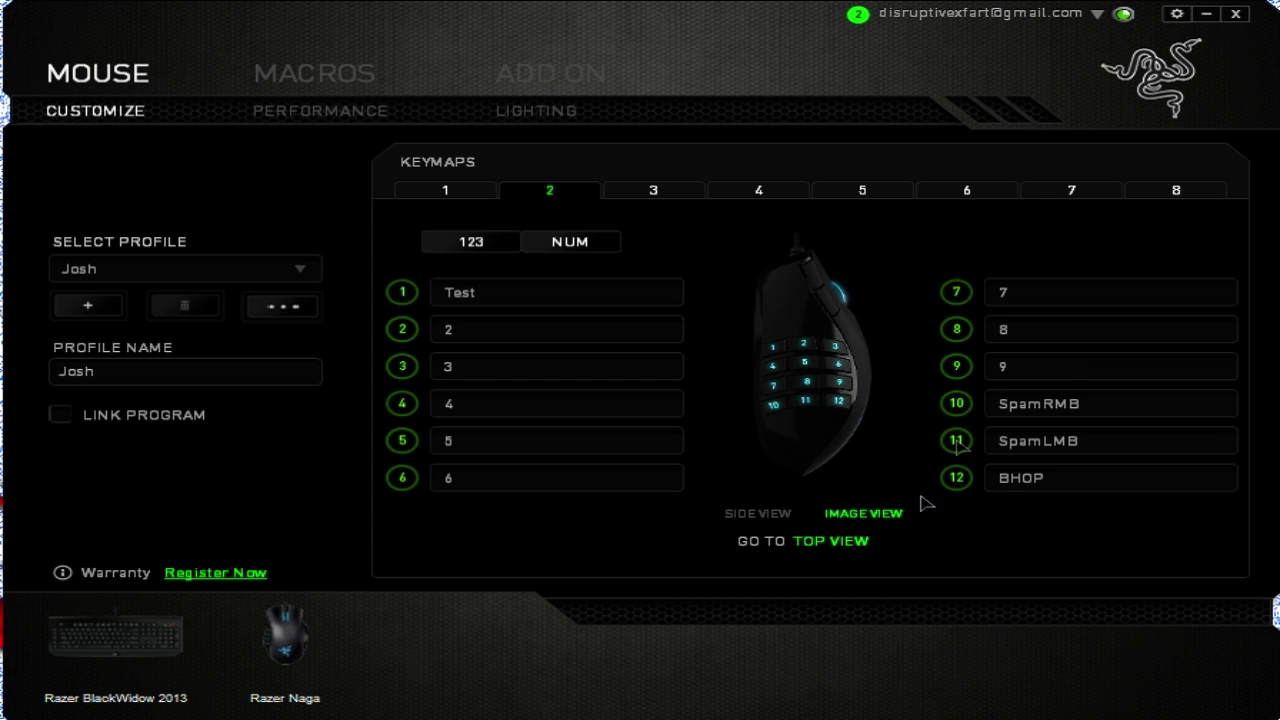
# - Return to Razer Synapse, set side button 1's playback option to Play while assigned key is pressed, and save
pyautogui.click(565, 292)
pyautogui.click(556, 386)
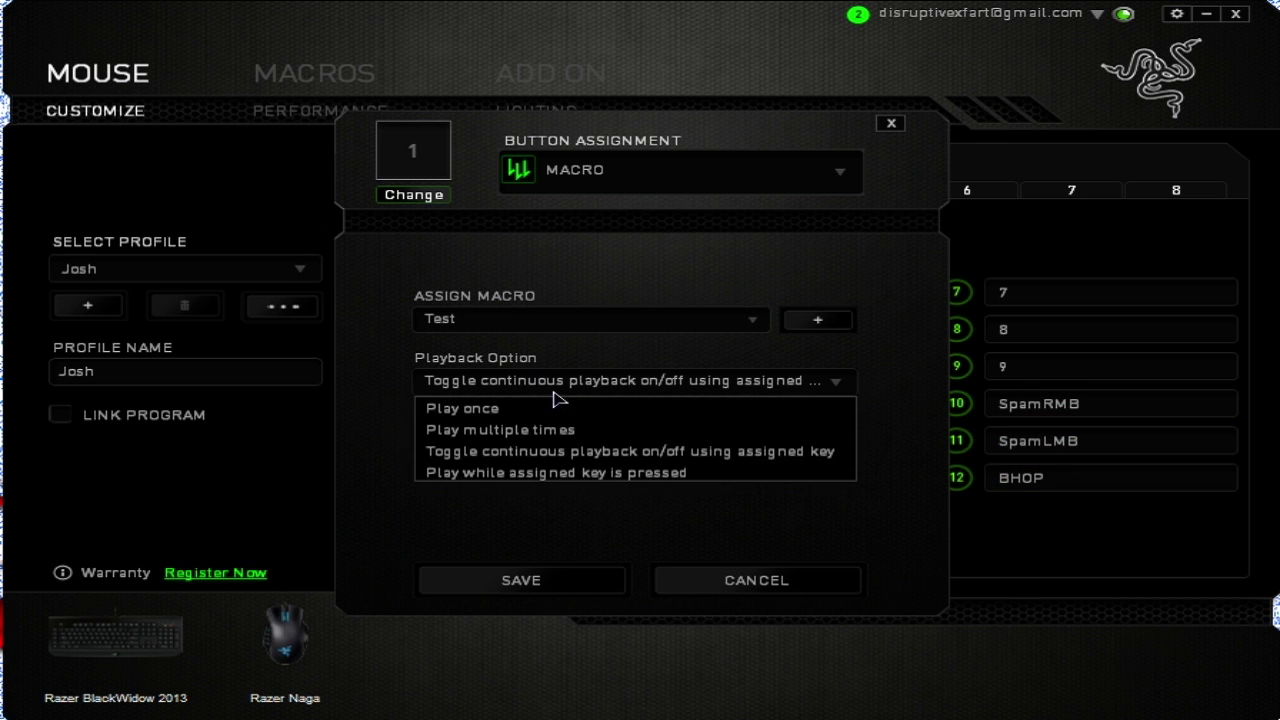
pyautogui.click(549, 474)
pyautogui.click(536, 580)
# - Switch to test.txt in Notepad, hold side button 1 to repeat the Test macro, and clear the text
pyautogui.hotkey('alt', 'Tab')
pyautogui.moveTo(691, 114); pyautogui.dragTo(575, 1)
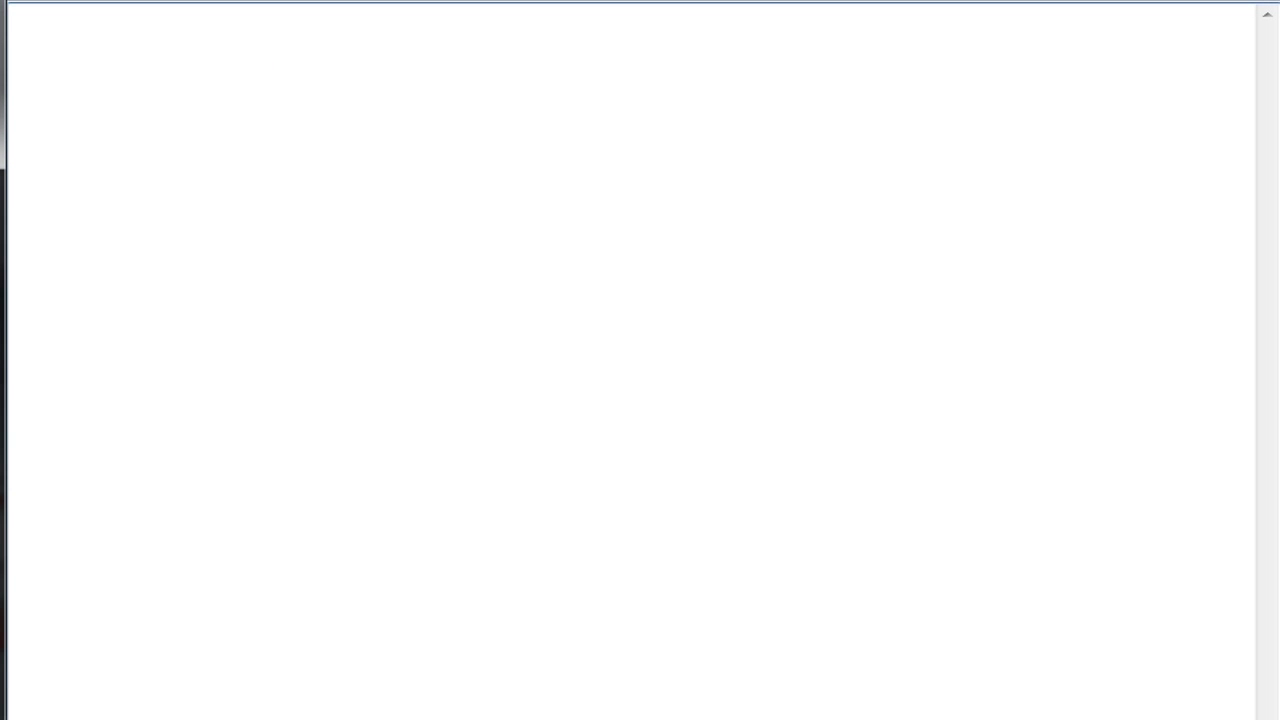
pyautogui.write('Hello my name is joshHello m')
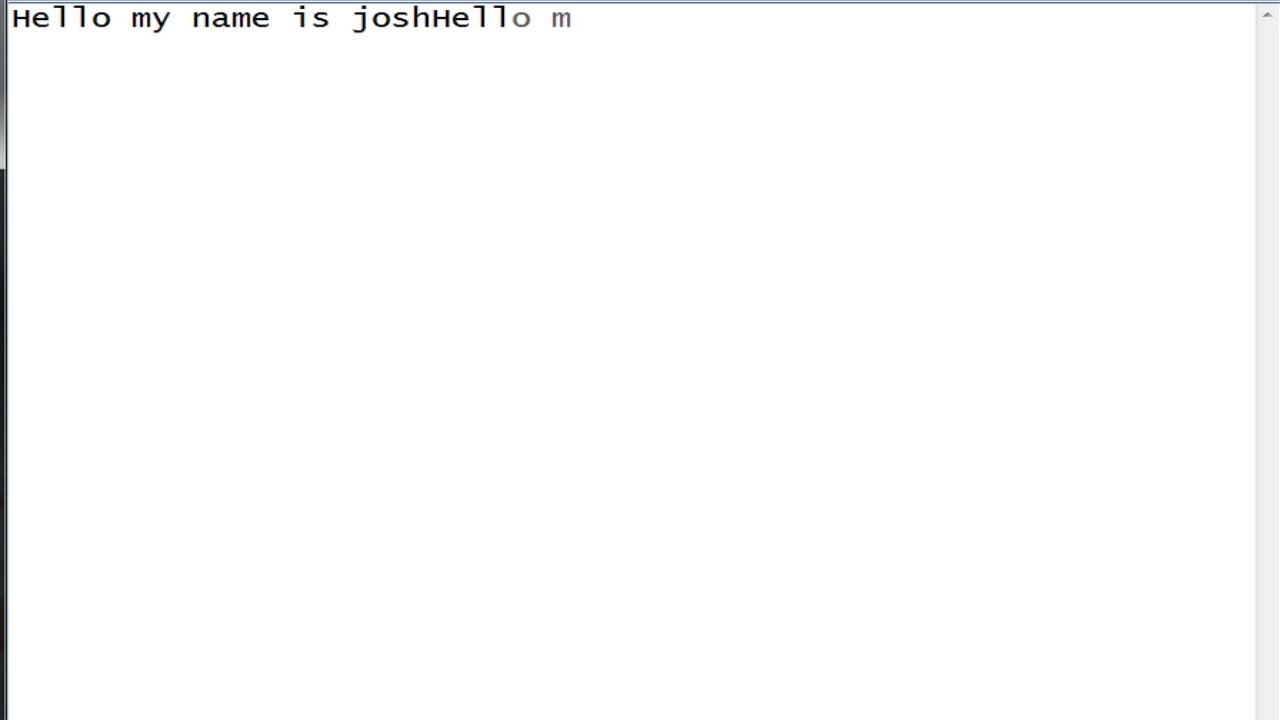
pyautogui.write('y name is joshHello my name is joshHello my name is joshHello my name is joshHello my name is joshHello my name is josh')
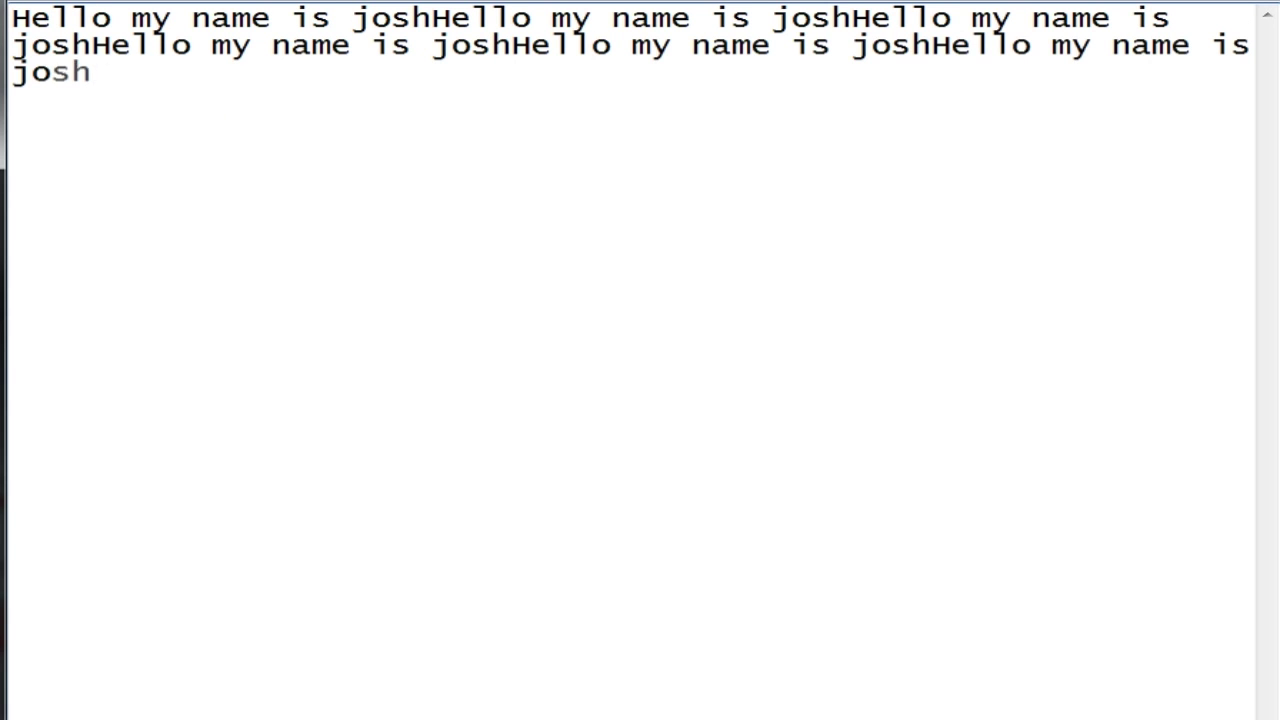
pyautogui.write('Hello my name is joshHello my name is josh')
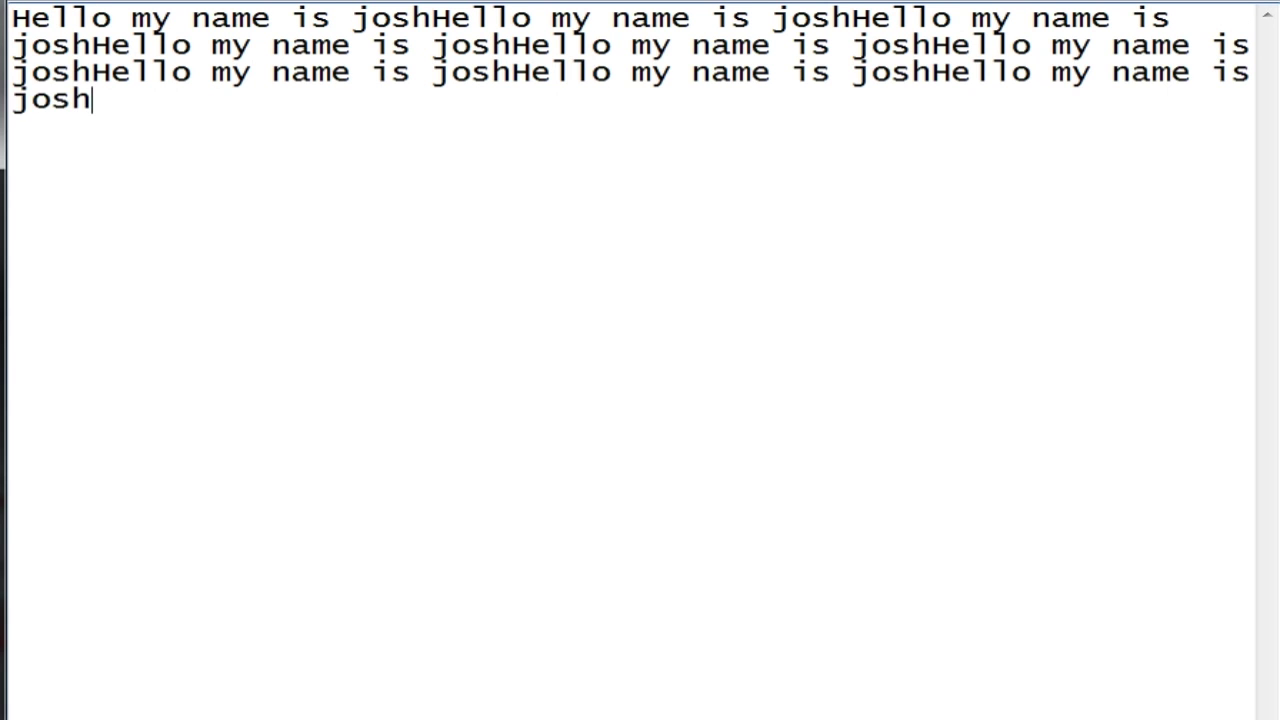
pyautogui.hotkey('ctrl', 'a')
pyautogui.press('BackSpace')
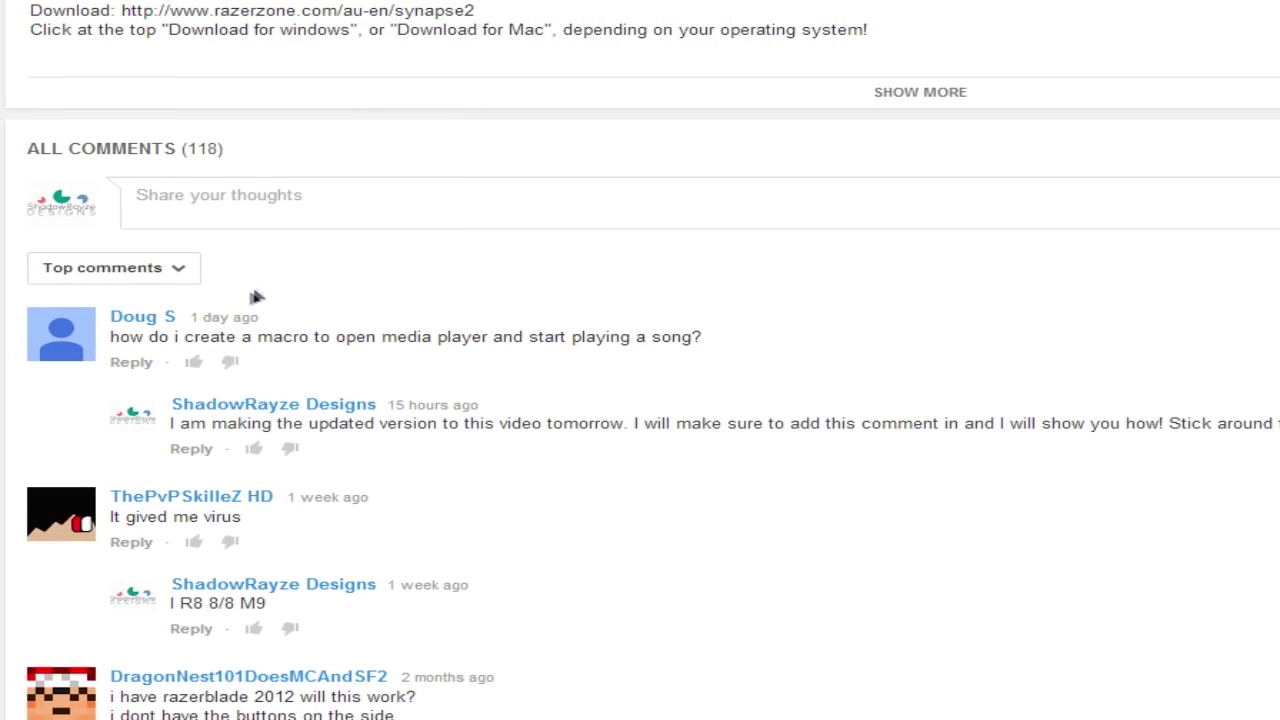
# - Highlight the YouTube comment asking for a macro that opens a media player, and return to Razer Synapse
pyautogui.moveTo(110, 337); pyautogui.dragTo(713, 337)
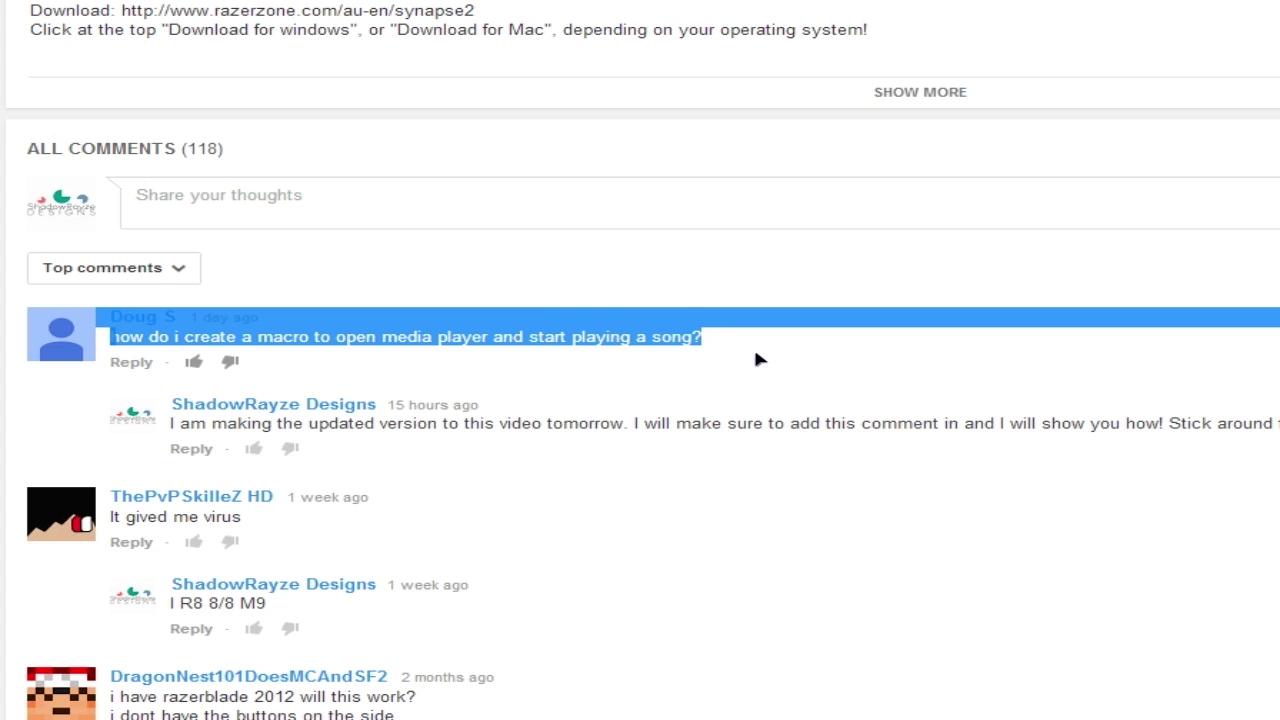
pyautogui.click(754, 352)
pyautogui.hotkey('alt', 'Tab')
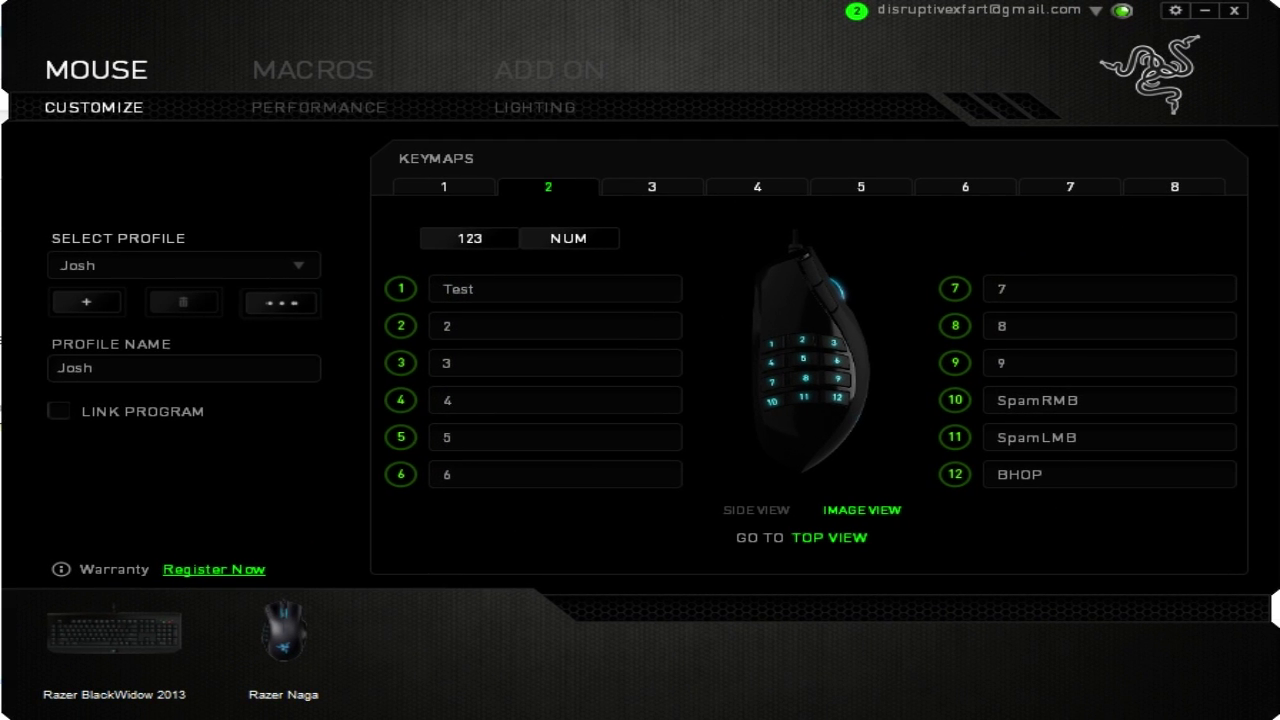
# - Change side button 1's assignment to Launch Program and open the file browser for the program to launch
pyautogui.click(575, 291)
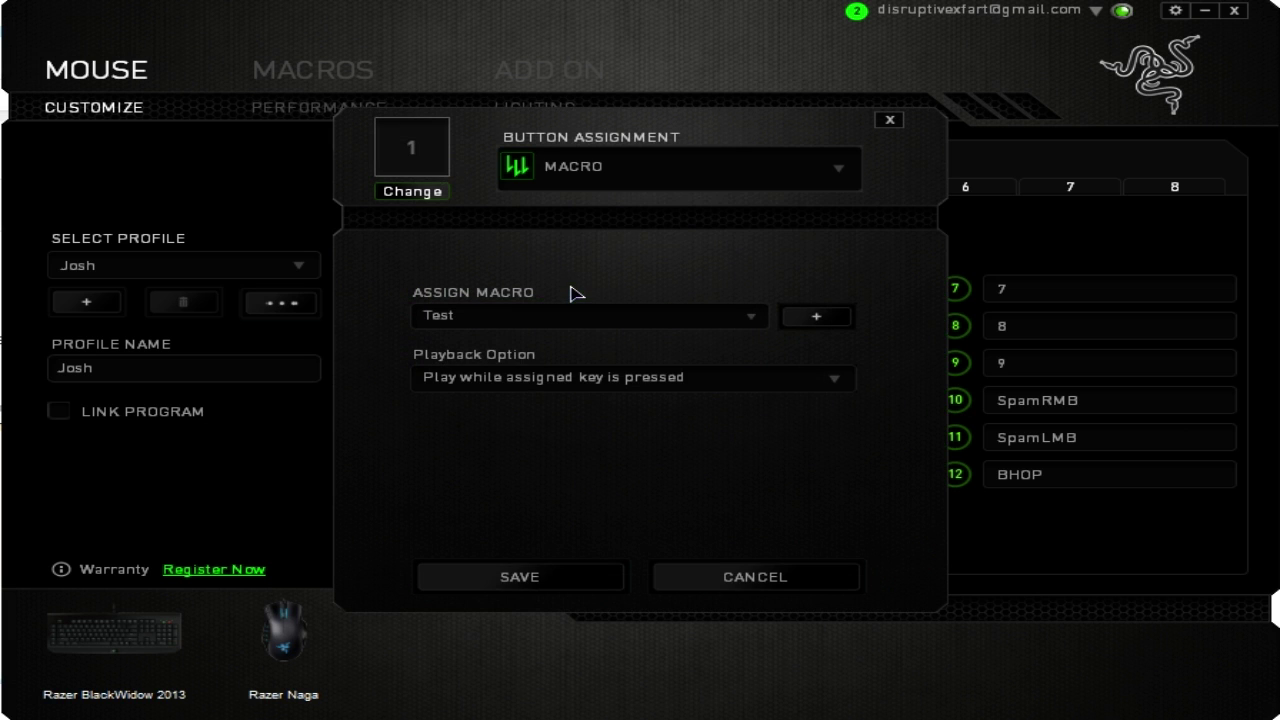
pyautogui.click(604, 180)
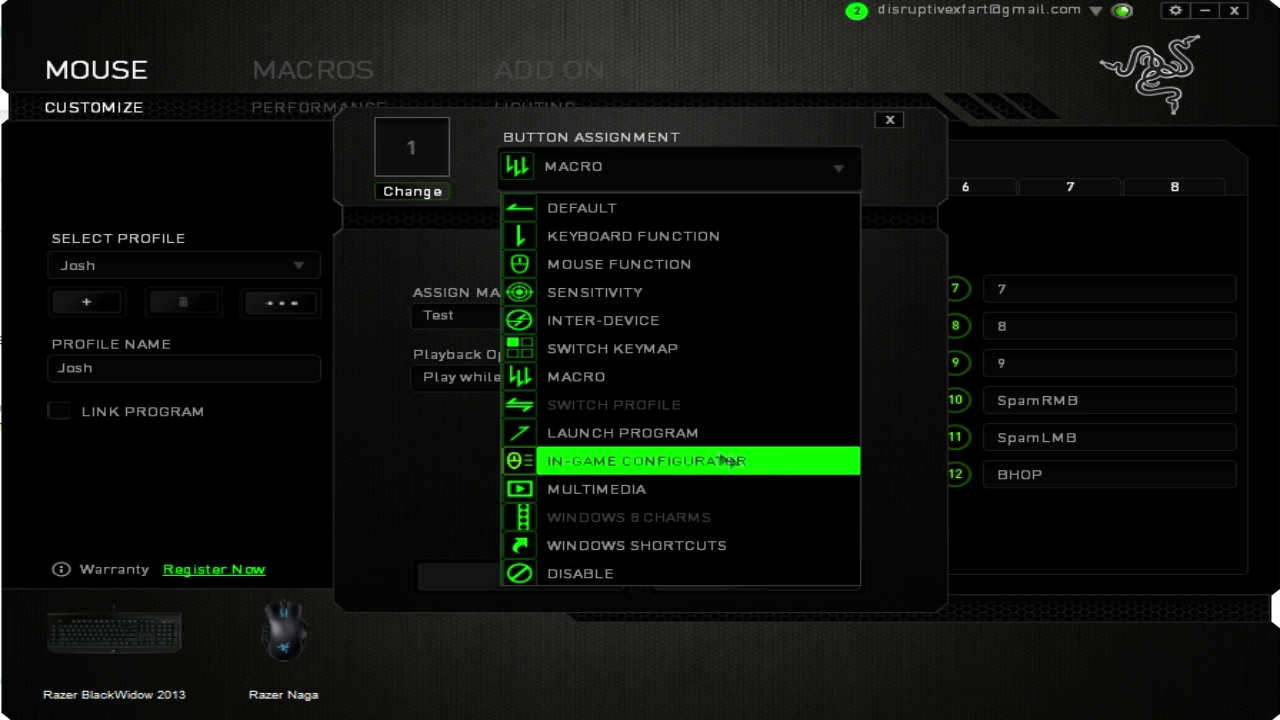
pyautogui.click(632, 436)
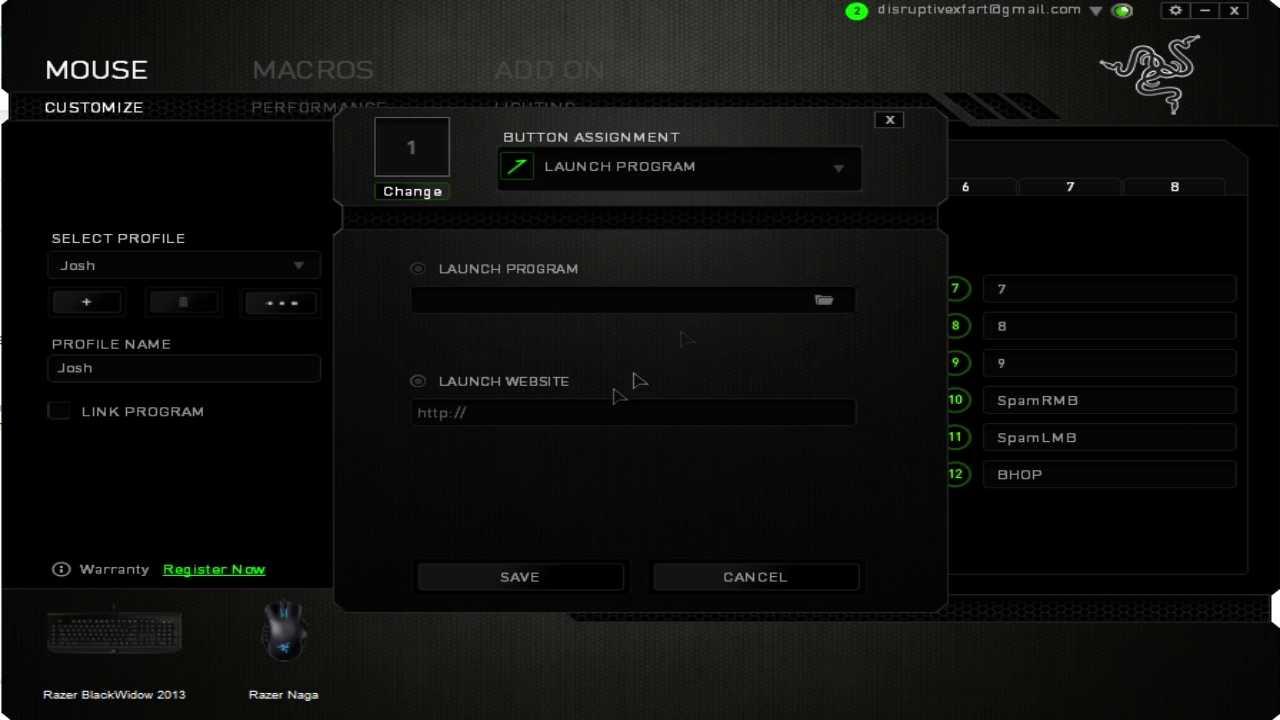
pyautogui.click(740, 305)
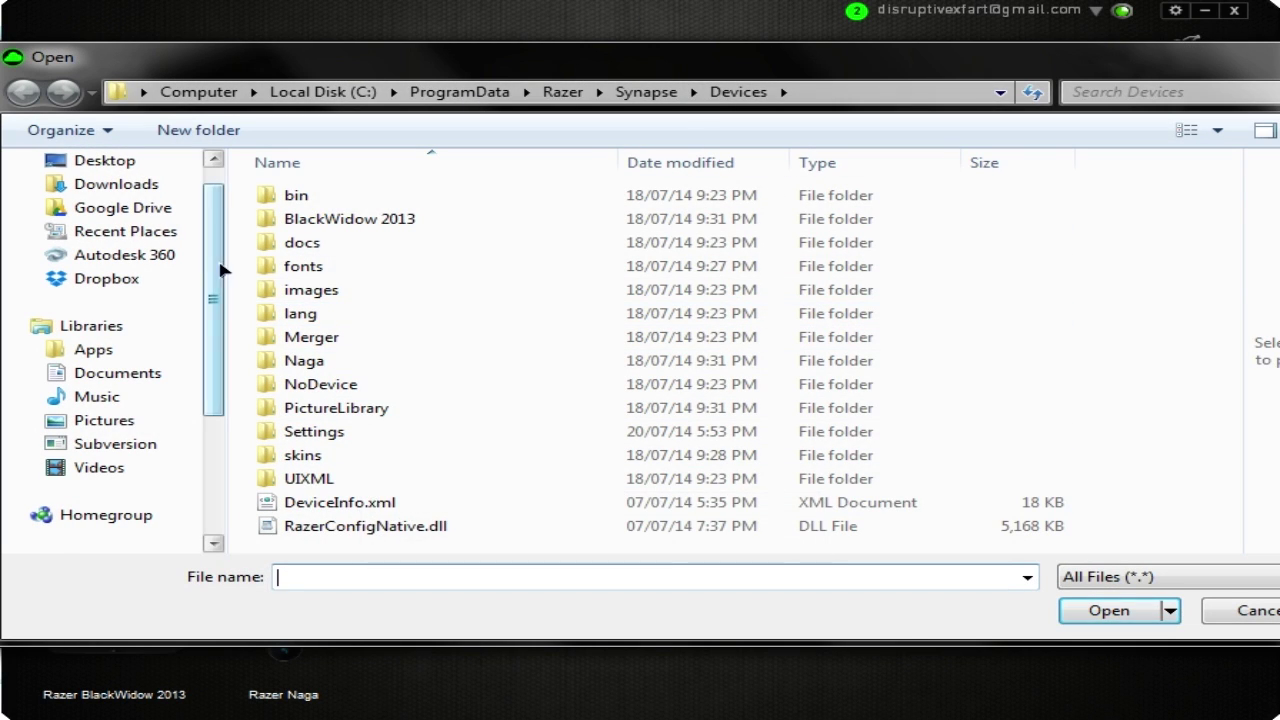
# - Choose ay.bat from the Desktop folder as the program to launch and save the button assignment
pyautogui.scroll(1, 221, 270)
pyautogui.click(104, 196)
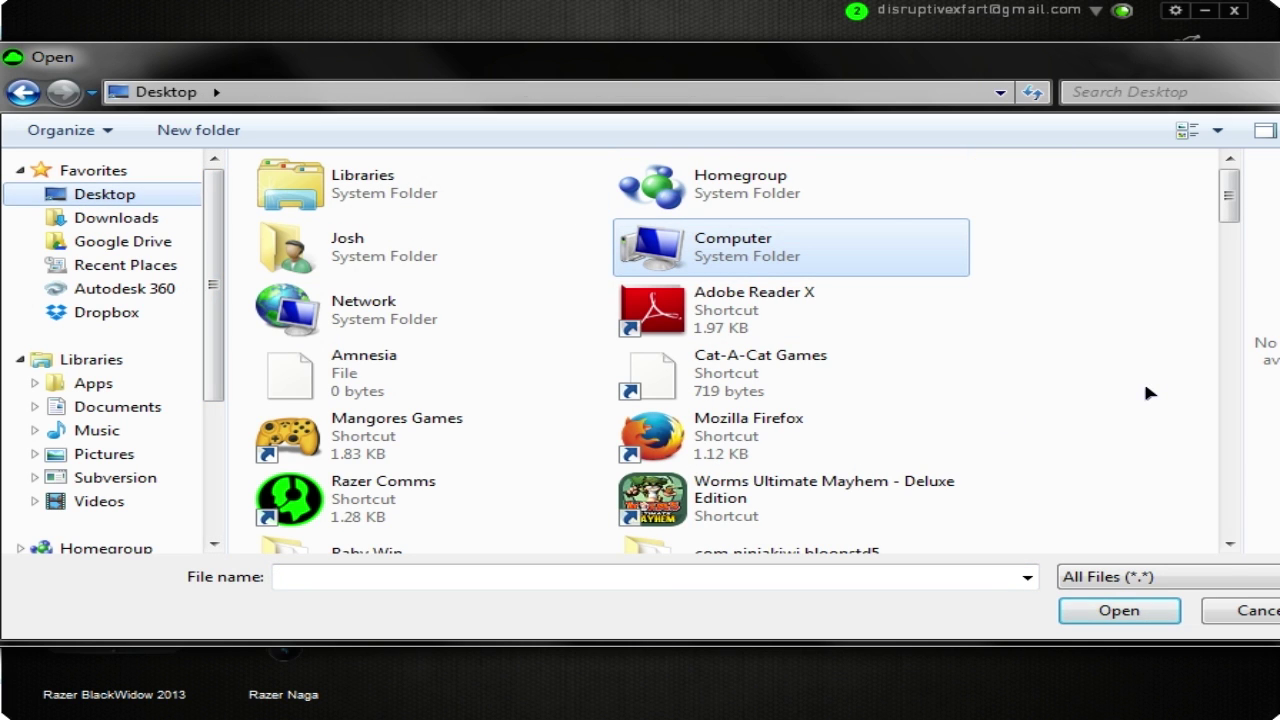
pyautogui.scroll(-5, 1148, 393)
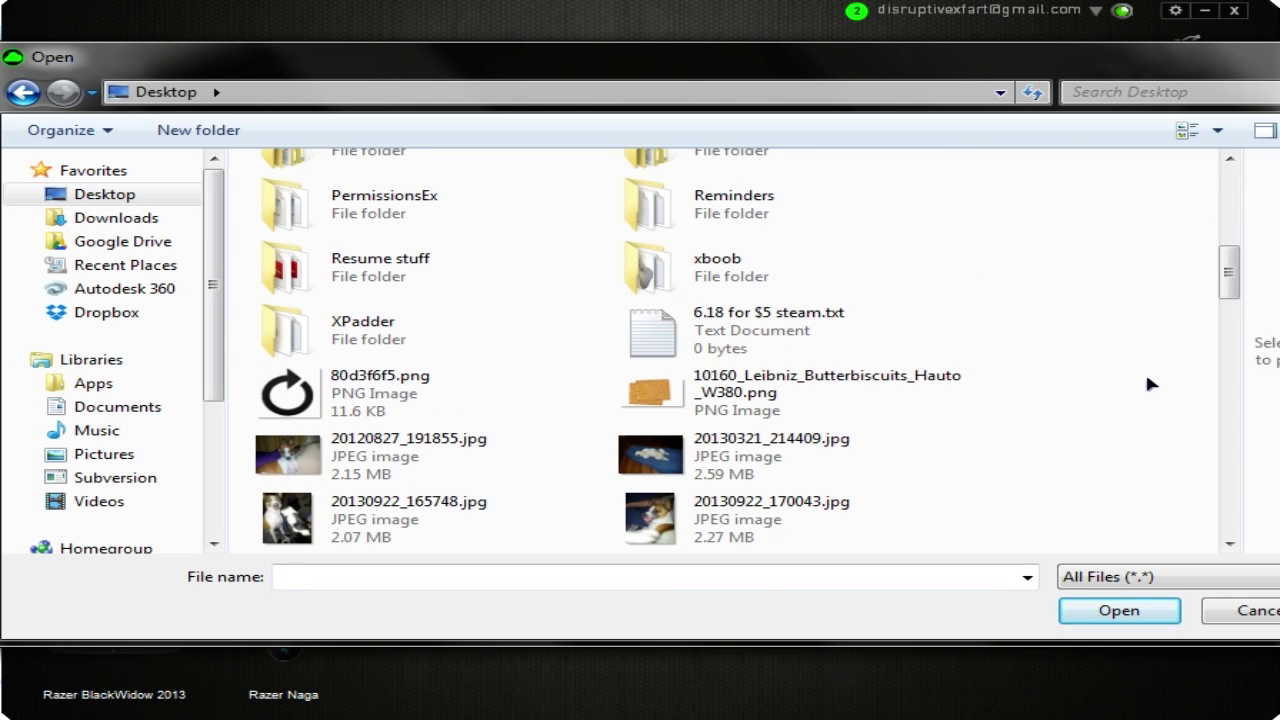
pyautogui.scroll(1, 1148, 383)
pyautogui.scroll(-5, 1148, 383)
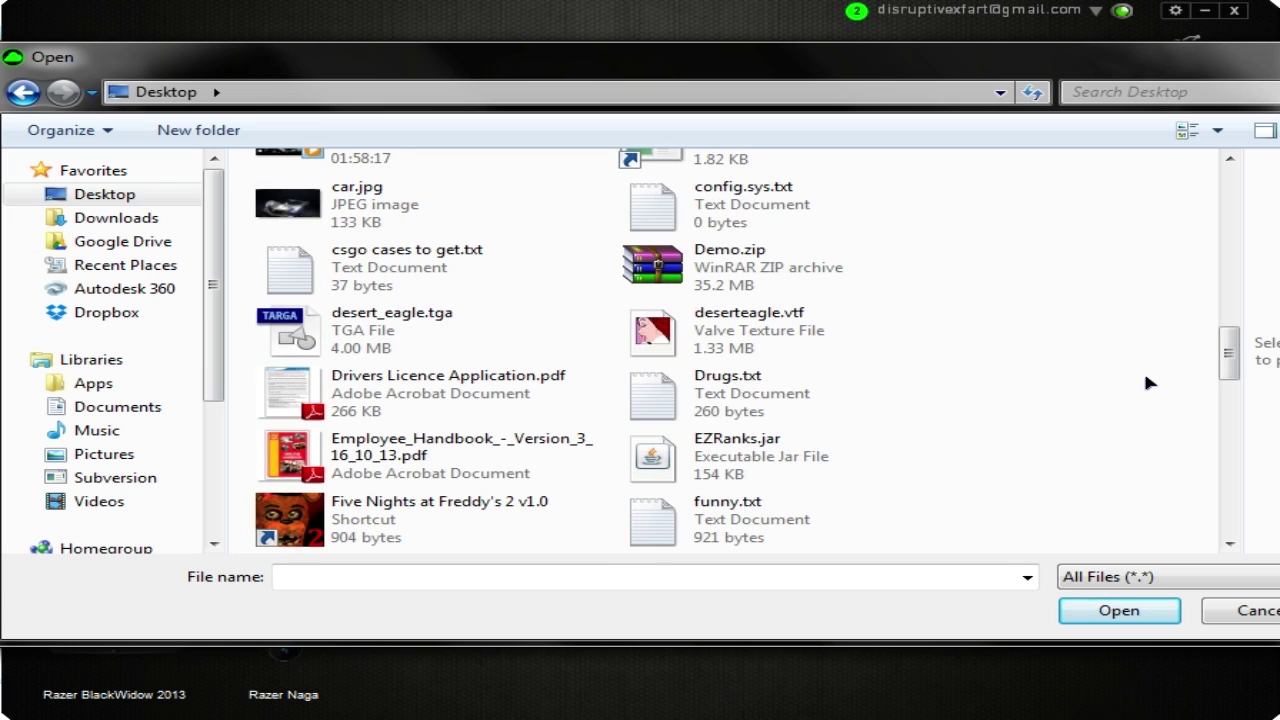
pyautogui.scroll(1, 1148, 383)
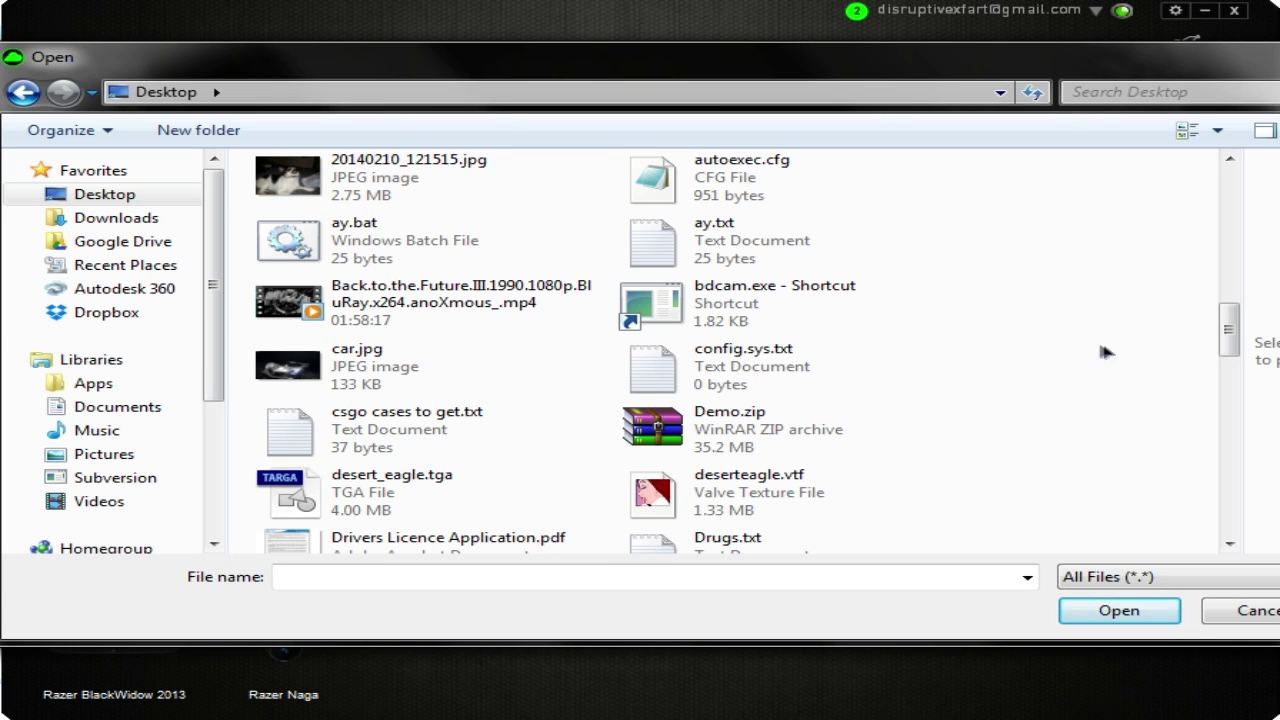
pyautogui.scroll(-4, 1090, 375)
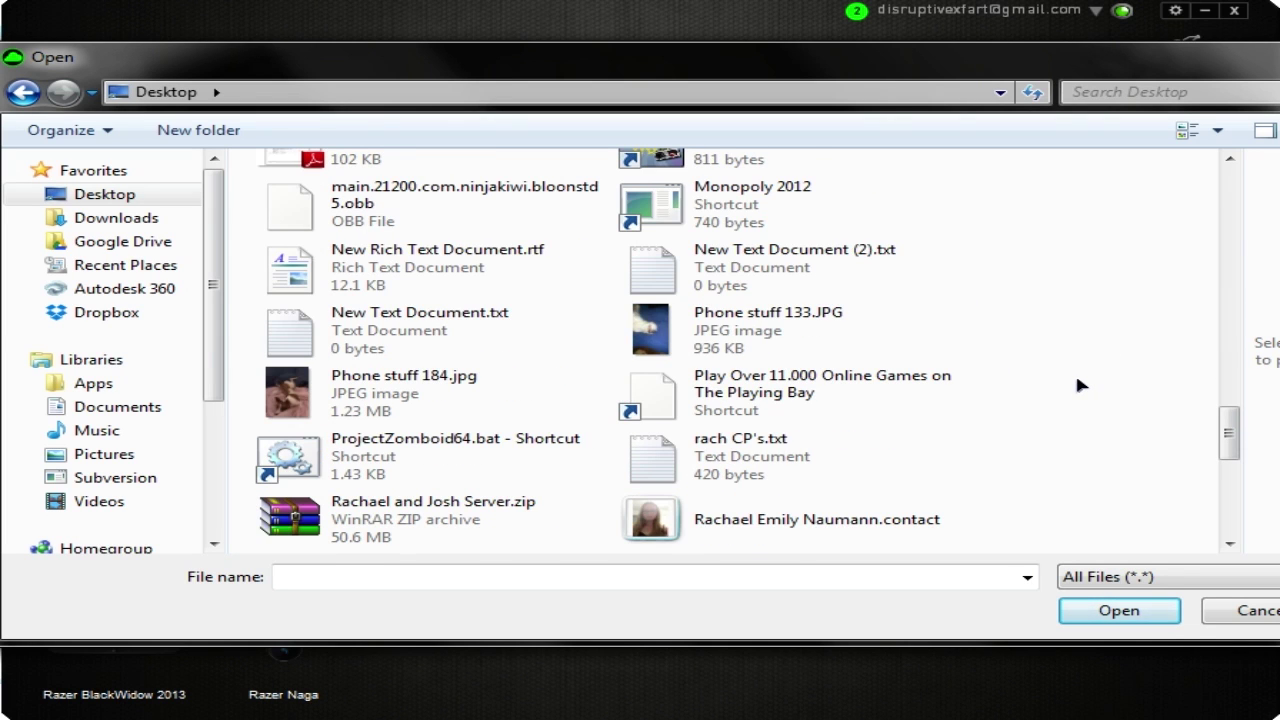
pyautogui.scroll(4, 1079, 385)
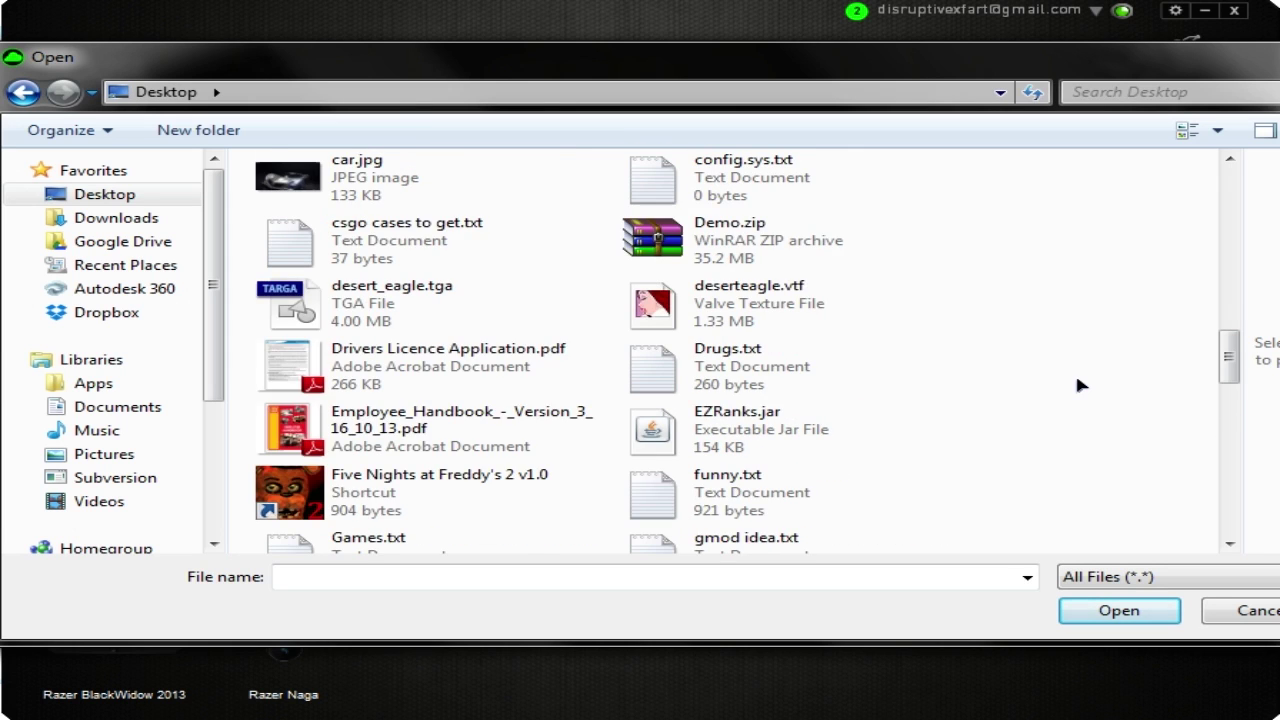
pyautogui.scroll(2, 1078, 385)
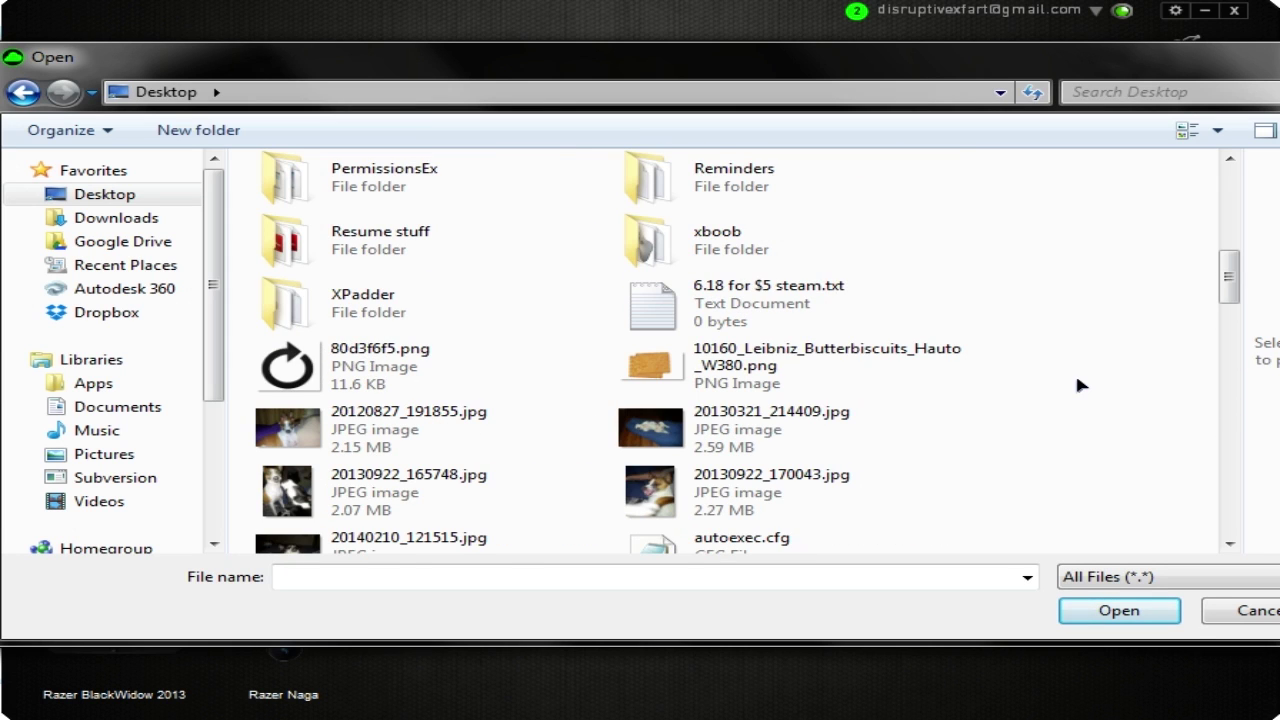
pyautogui.scroll(-1, 1078, 385)
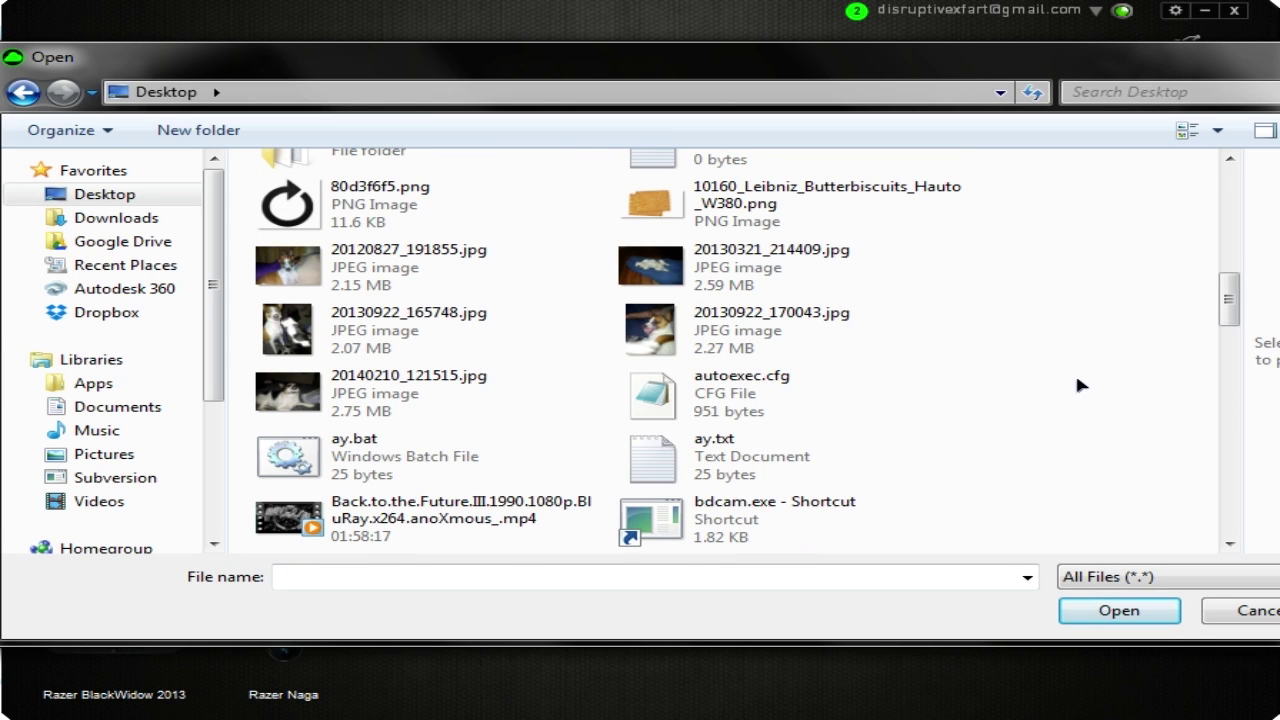
pyautogui.doubleClick(430, 452)
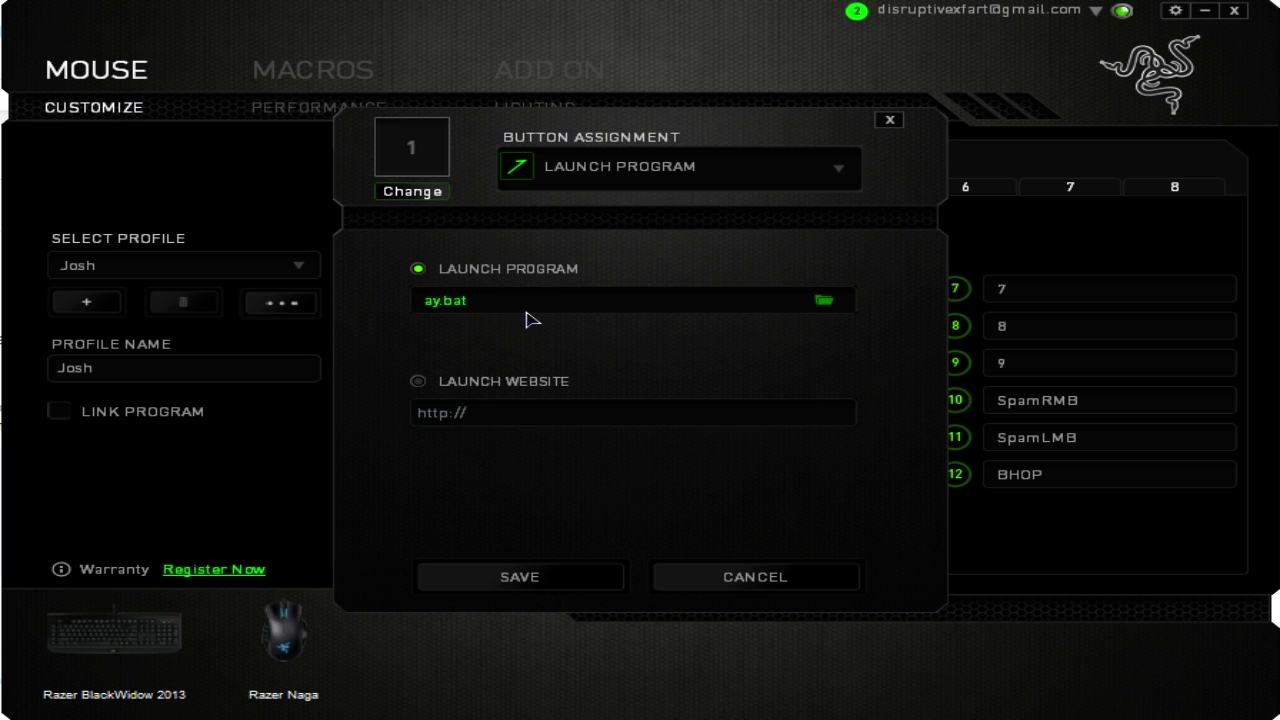
pyautogui.click(568, 581)
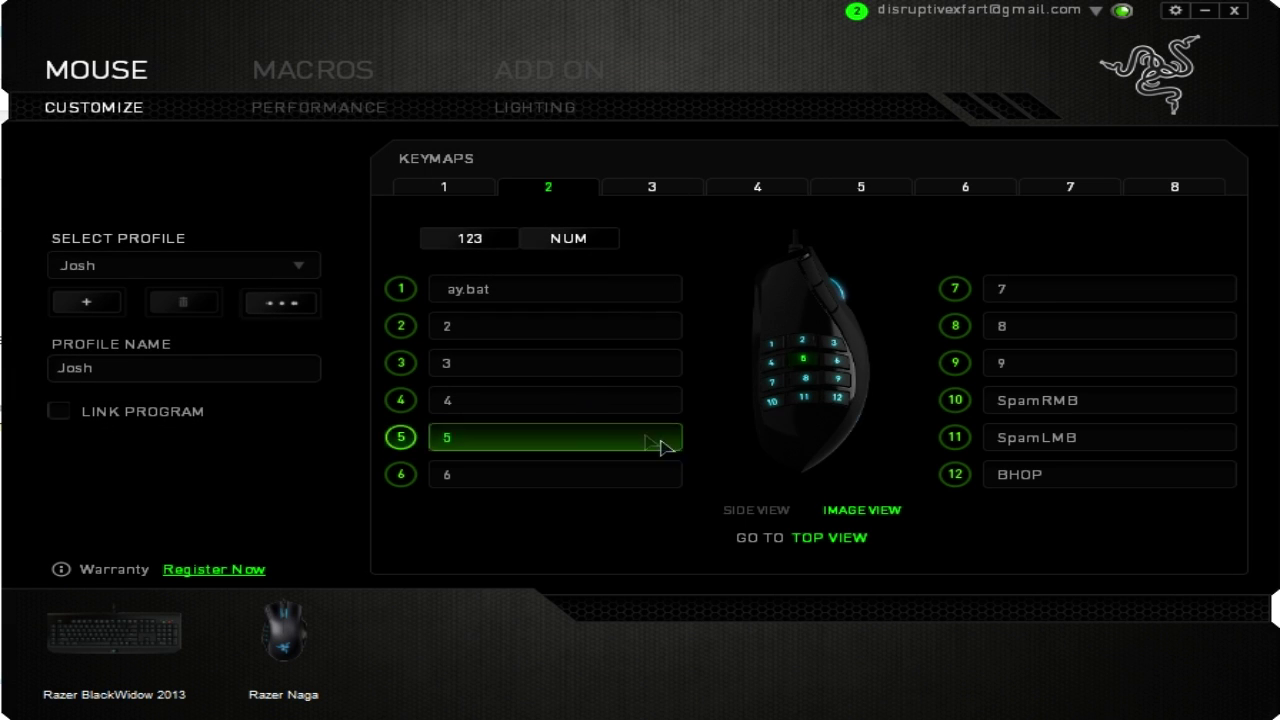
pyautogui.click(530, 288)
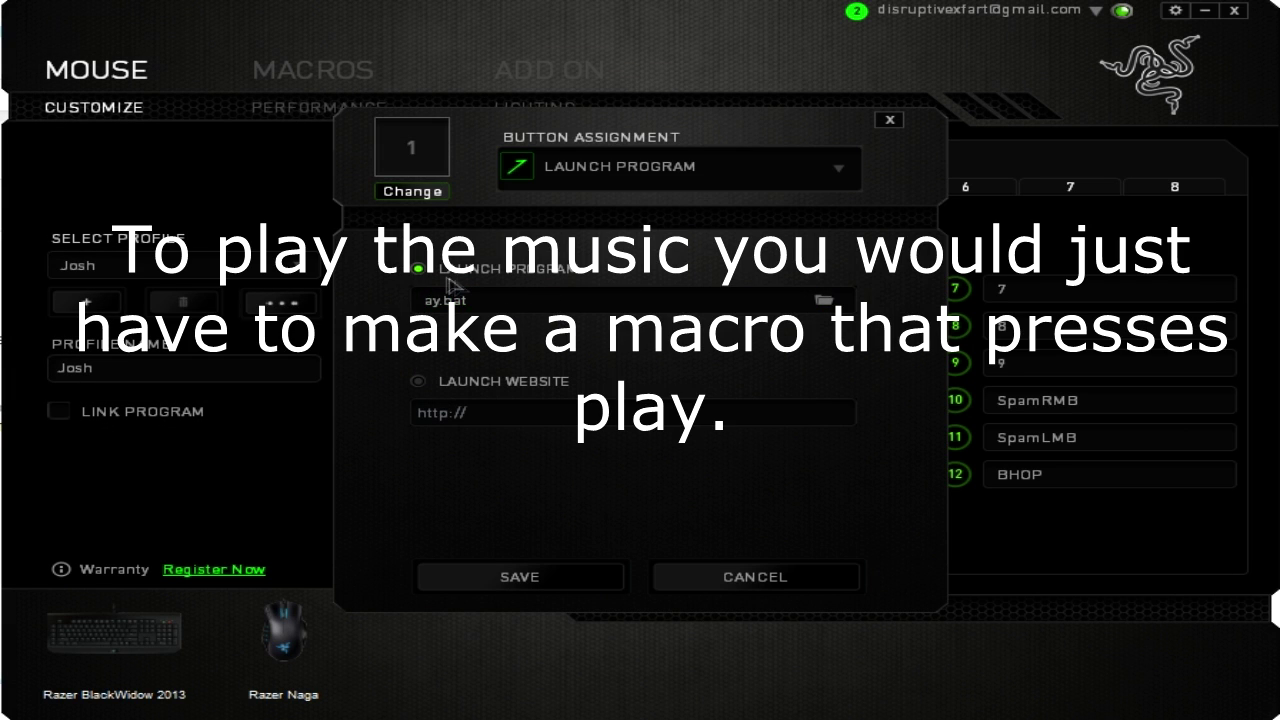
pyautogui.click(420, 384)
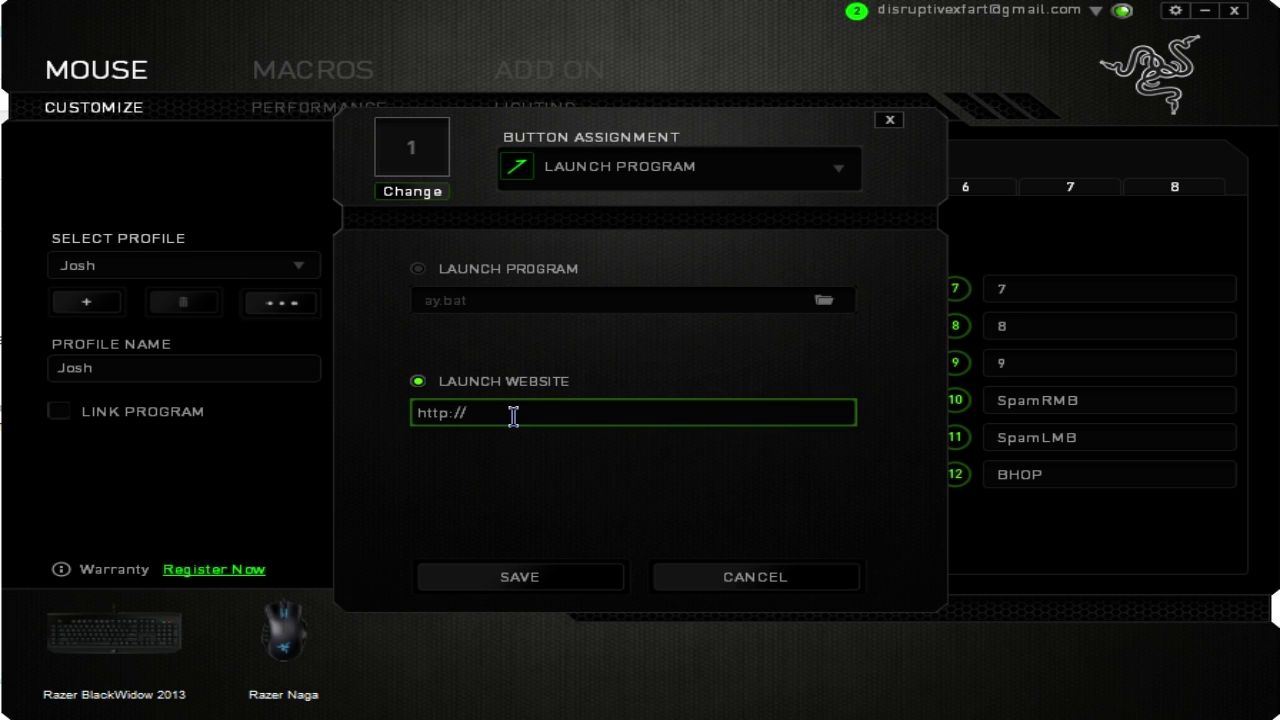
pyautogui.write('youtube.com')
pyautogui.click(502, 576)
pyautogui.press('1')
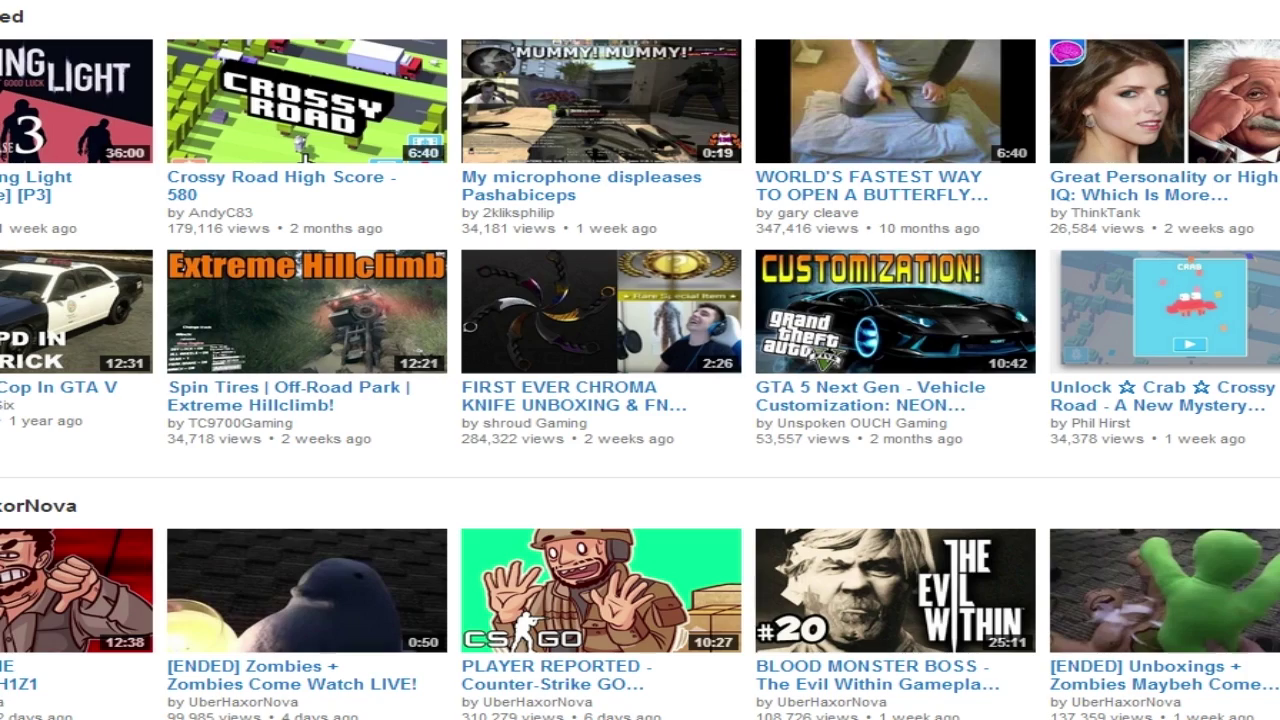
# - Switch back to Razer Synapse, view the assignment types available for side button 1, and close the assignment dialog without saving
pyautogui.hotkey('alt', 'Tab')
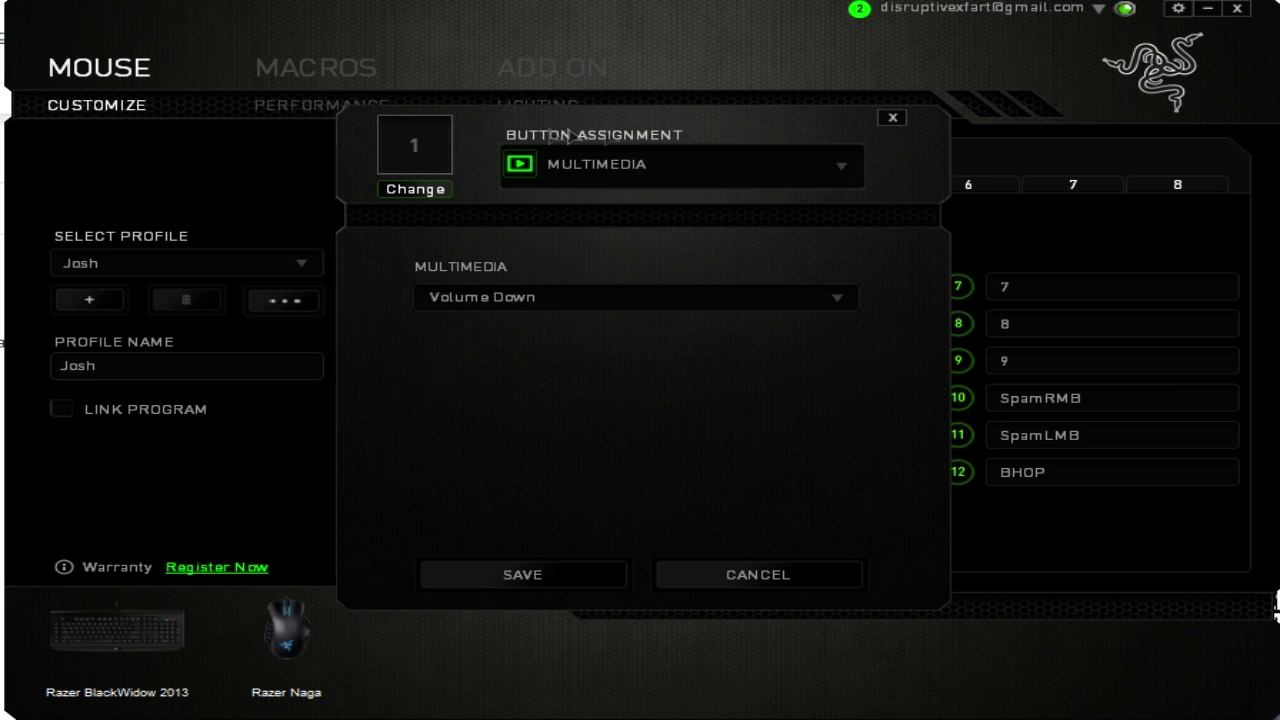
pyautogui.click(680, 163)
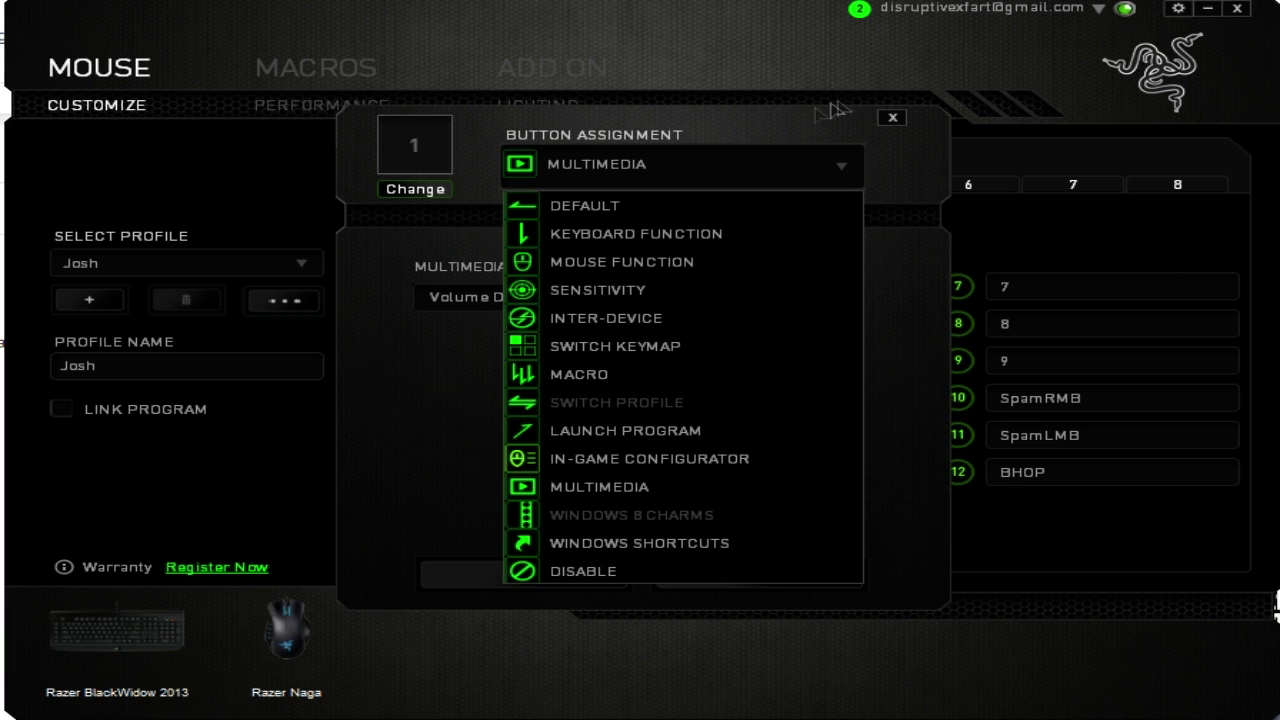
pyautogui.click(891, 117)
pyautogui.click(891, 117)
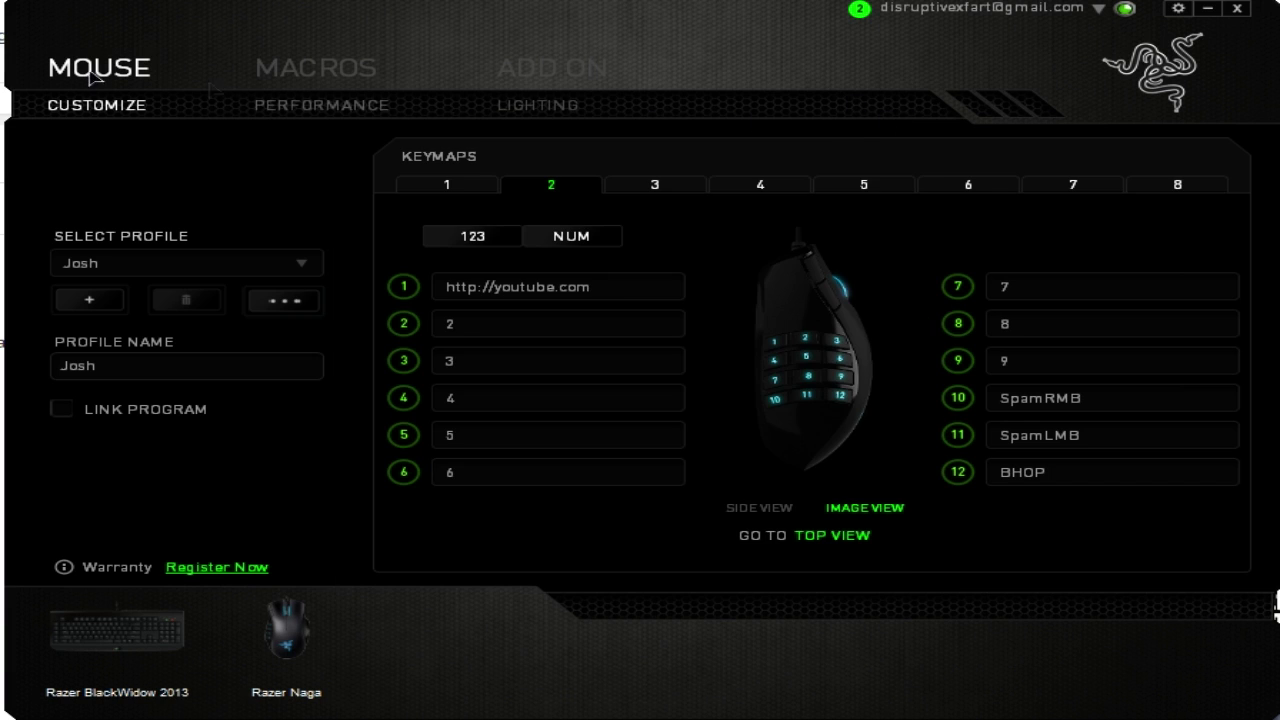
# - Open the Test macro and delete all of its recorded actions and delays
pyautogui.click(292, 64)
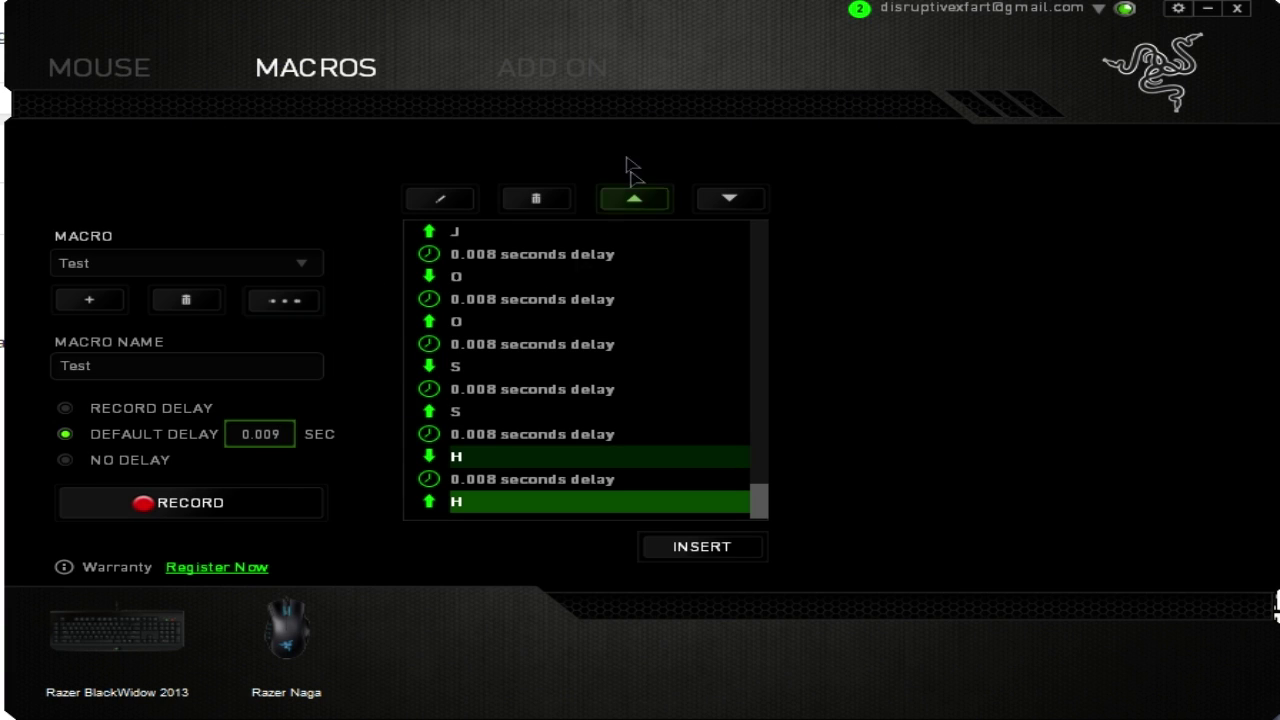
pyautogui.click(550, 204)
pyautogui.click(552, 206)
pyautogui.click(551, 206)
pyautogui.click(551, 206)
pyautogui.click(550, 204)
pyautogui.click(550, 204)
pyautogui.click(550, 204)
pyautogui.click(550, 204)
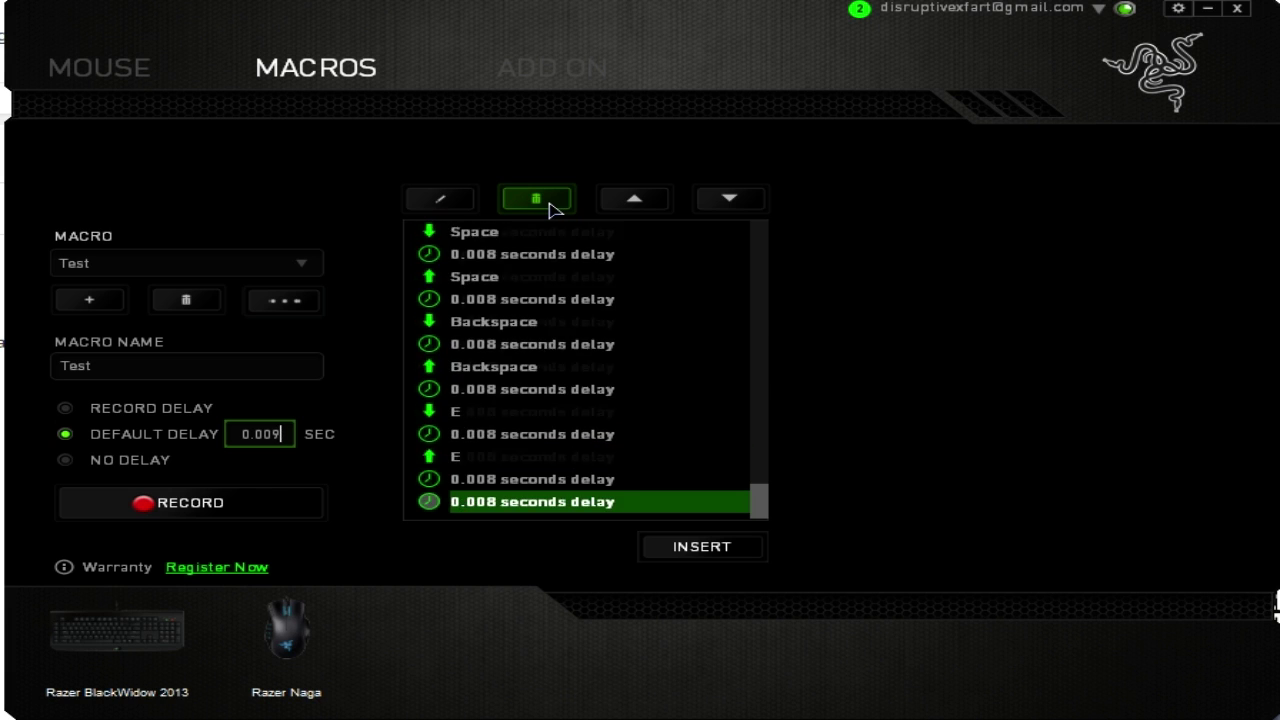
pyautogui.click(550, 204)
pyautogui.click(545, 203)
pyautogui.click(533, 201)
pyautogui.click(533, 201)
pyautogui.click(533, 201)
pyautogui.click(535, 200)
pyautogui.click(535, 200)
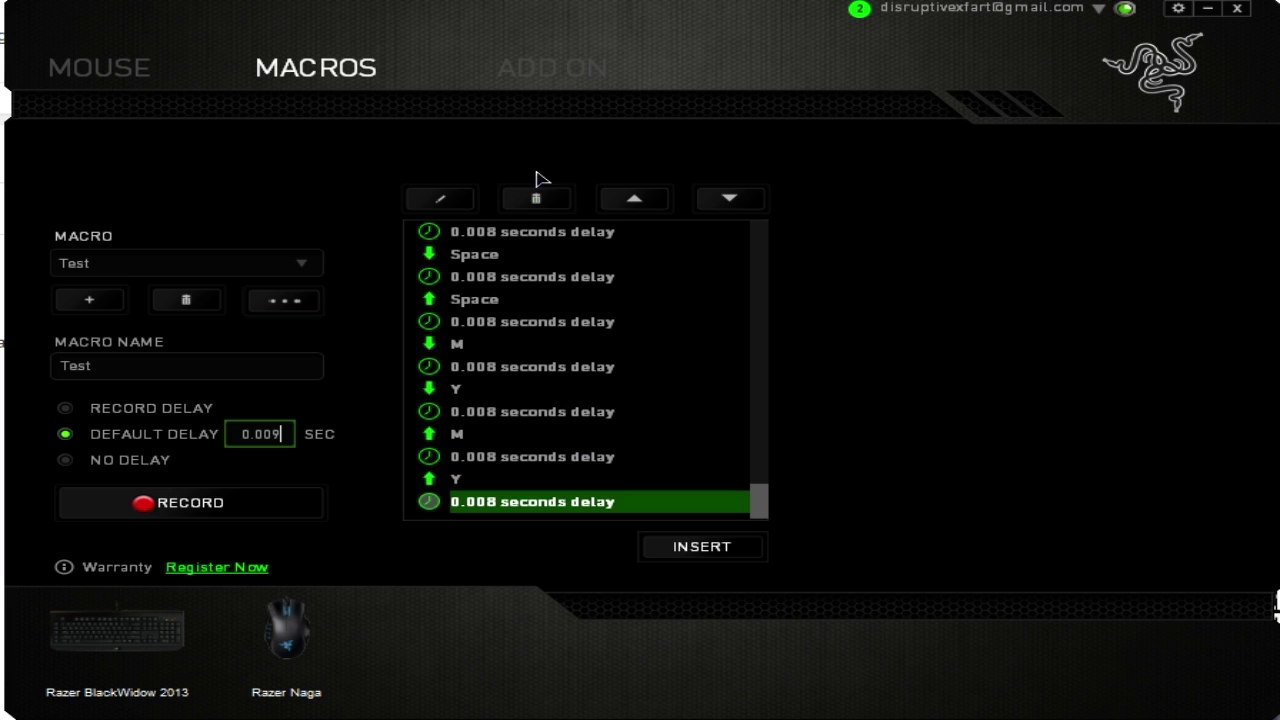
pyautogui.click(535, 200)
pyautogui.click(535, 200)
pyautogui.click(535, 200)
pyautogui.click(535, 200)
pyautogui.click(535, 200)
pyautogui.click(535, 200)
pyautogui.click(535, 200)
pyautogui.click(535, 200)
pyautogui.click(535, 200)
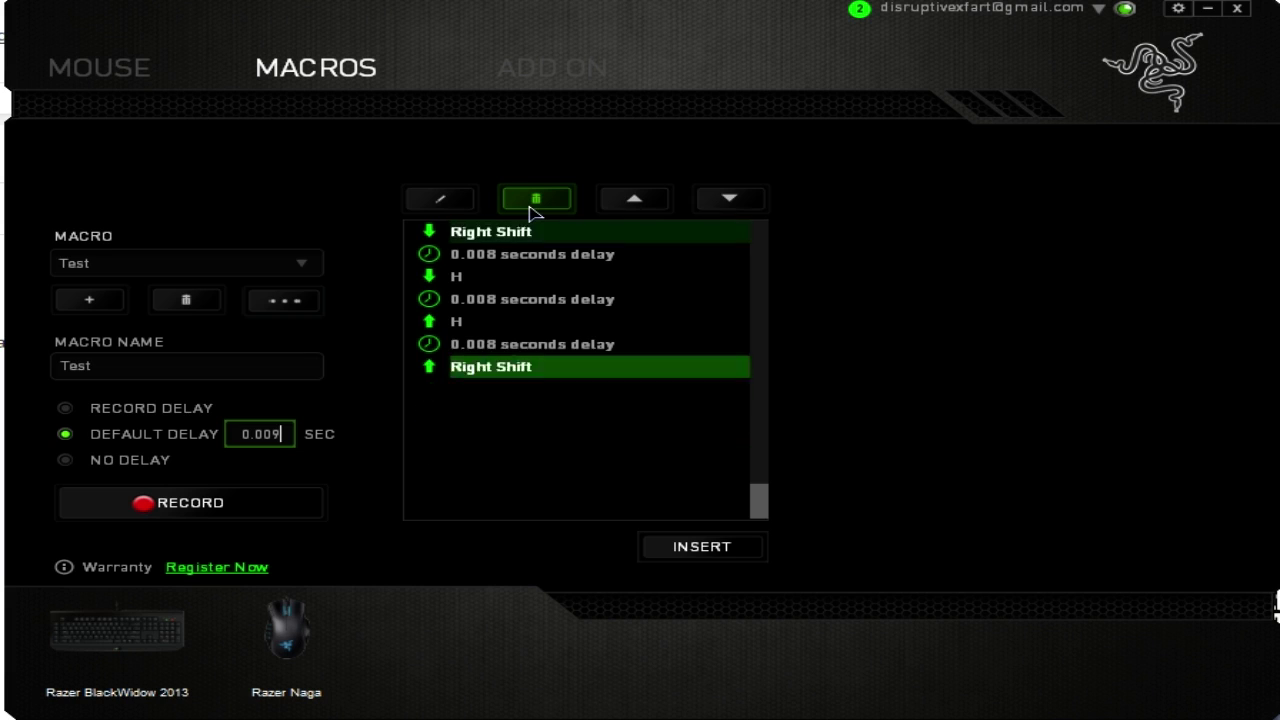
pyautogui.click(535, 200)
pyautogui.click(535, 200)
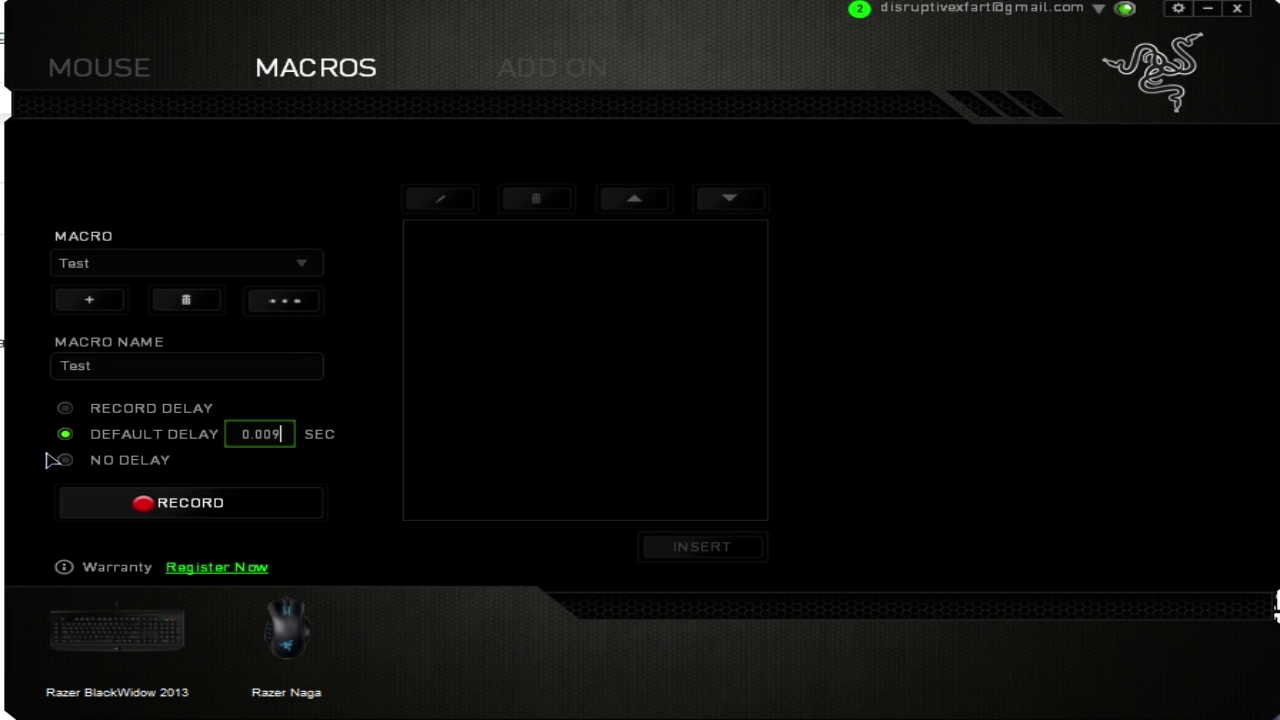
pyautogui.click(537, 412)
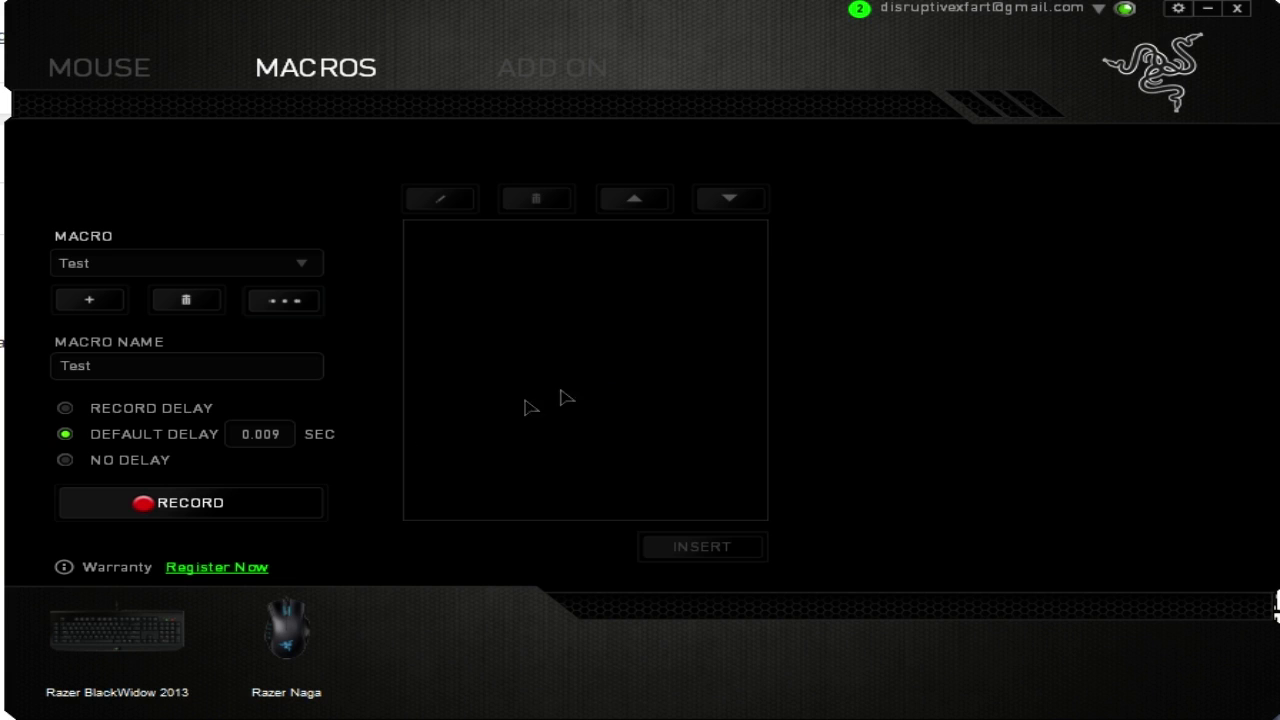
# - Record the 3 key, a left click and the Q key into the Test macro with the default delay
pyautogui.click(214, 520)
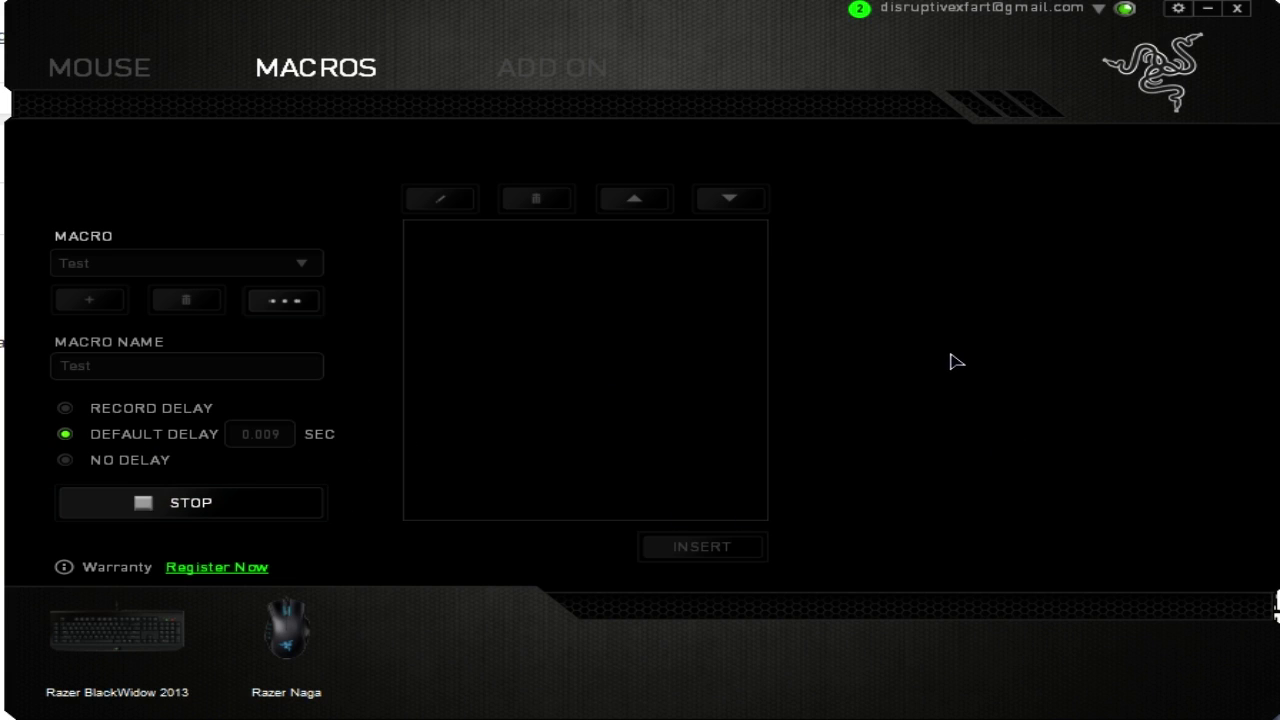
pyautogui.press('3')
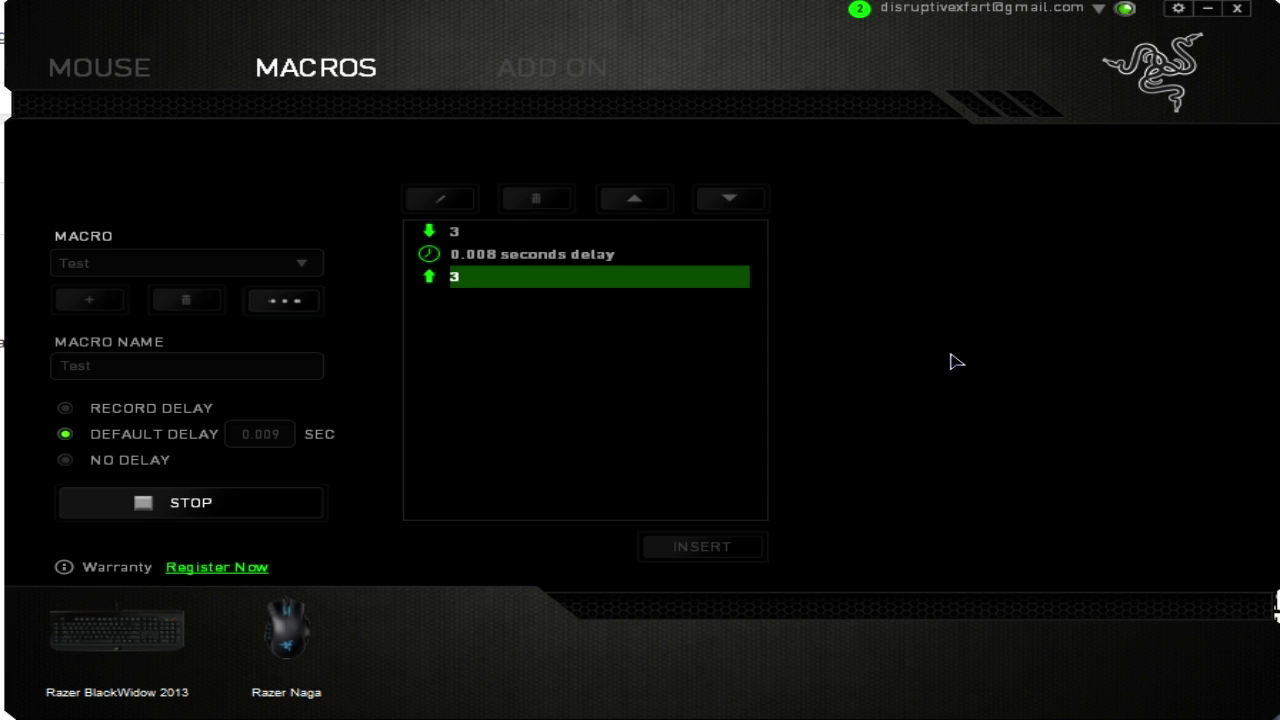
pyautogui.click(951, 355)
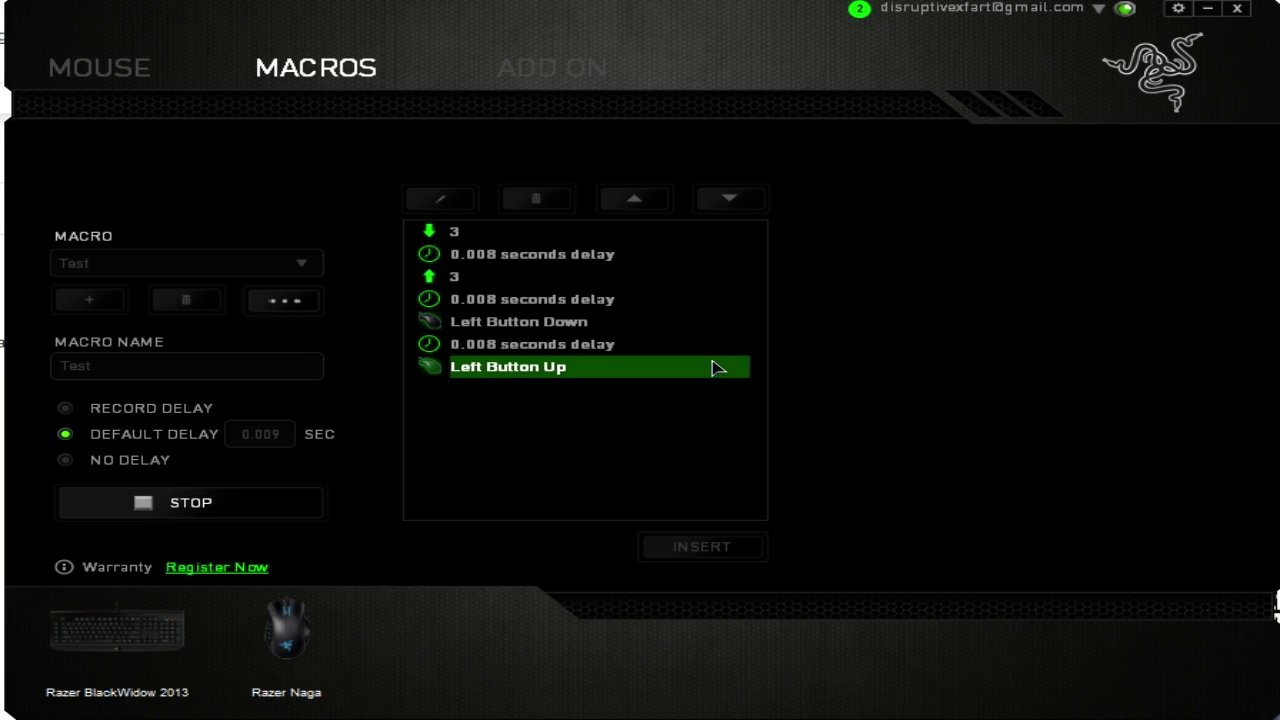
pyautogui.press('q')
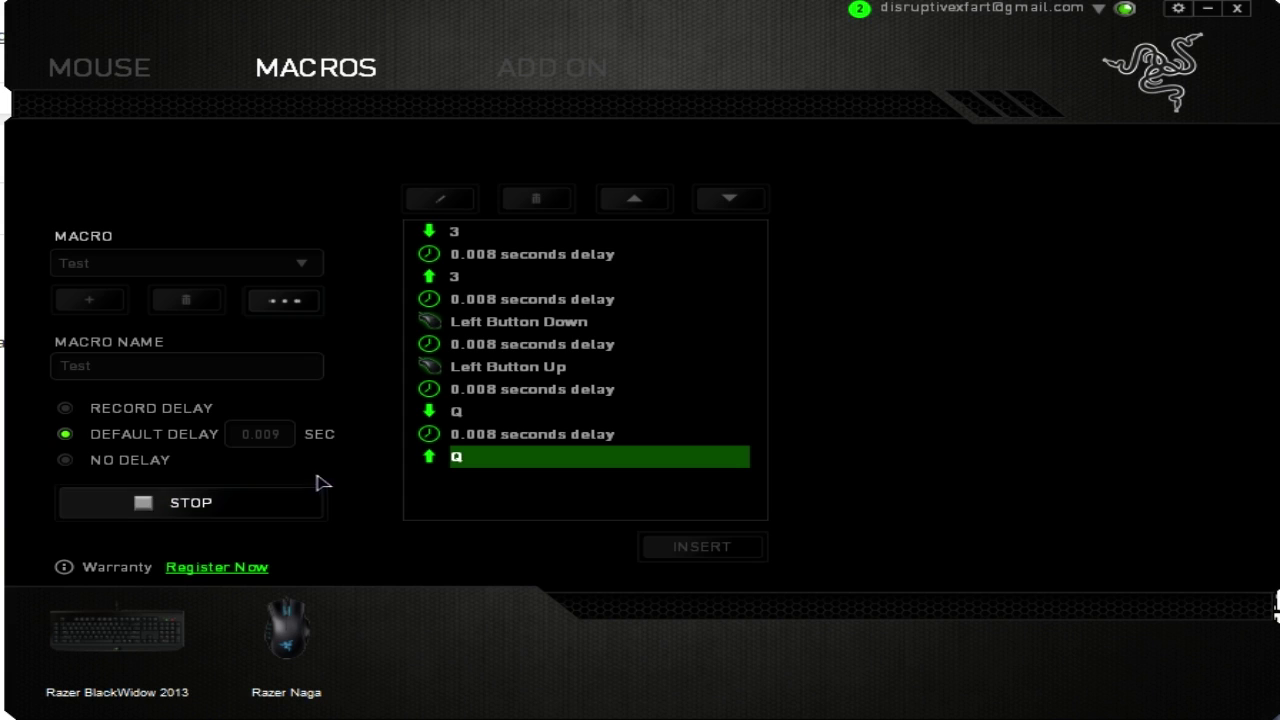
pyautogui.click(177, 506)
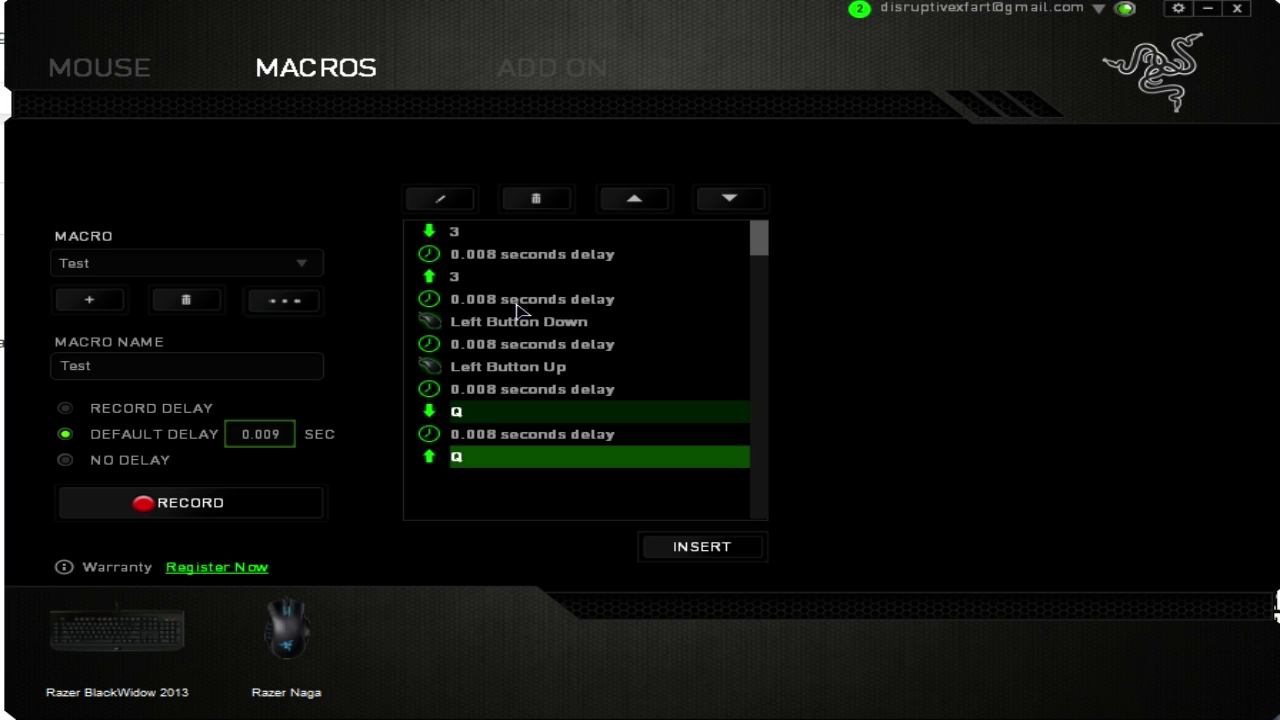
# - Set the delay between the left click and the Q key to 1 second
pyautogui.click(475, 393)
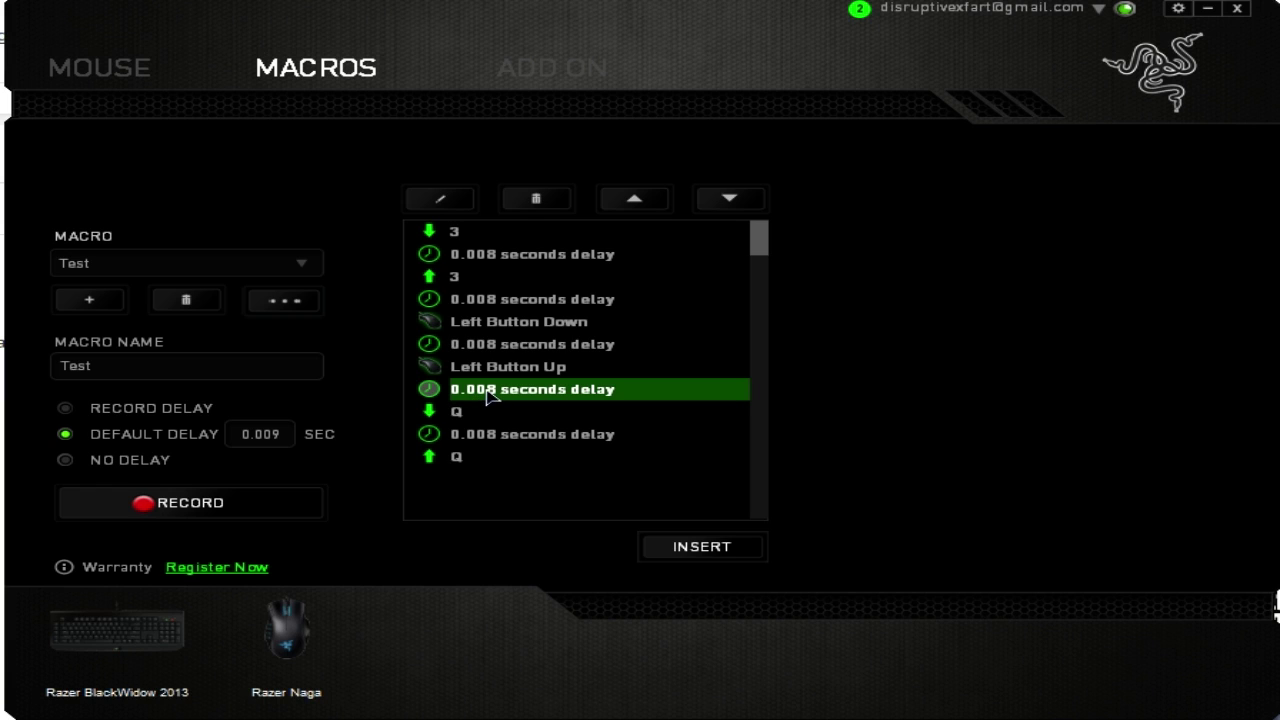
pyautogui.click(460, 207)
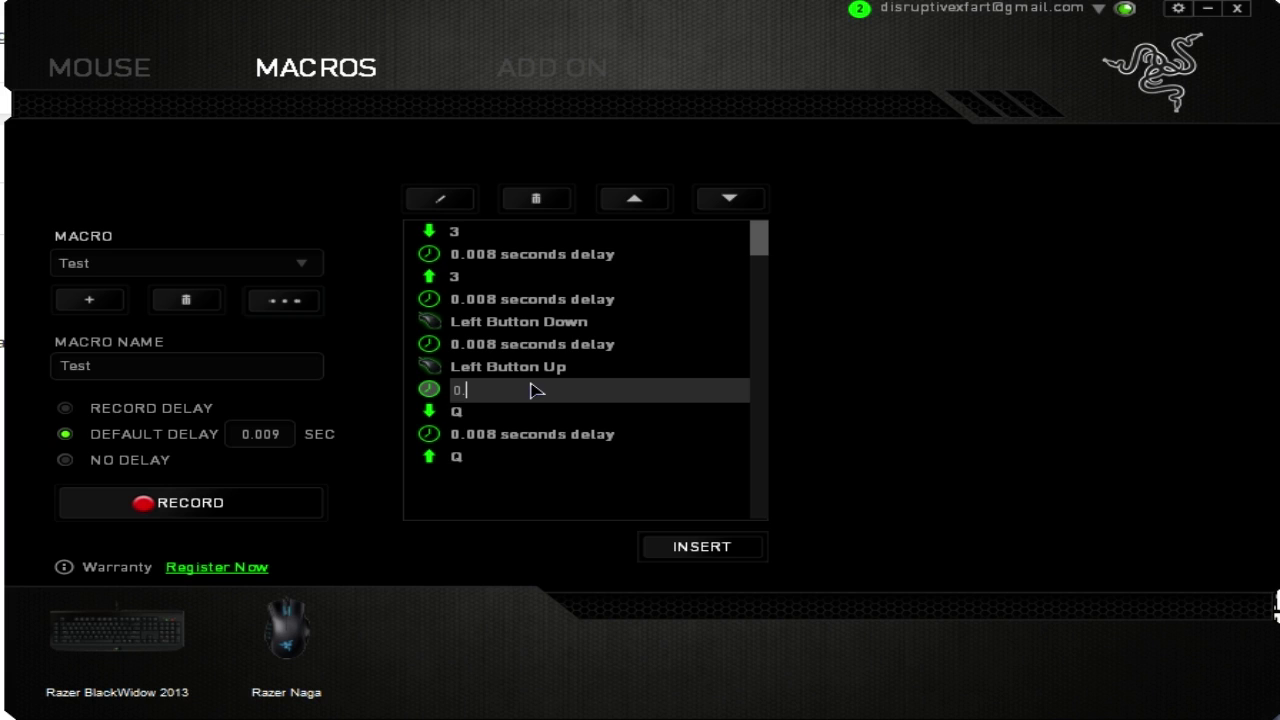
pyautogui.write('1')
pyautogui.press('Return')
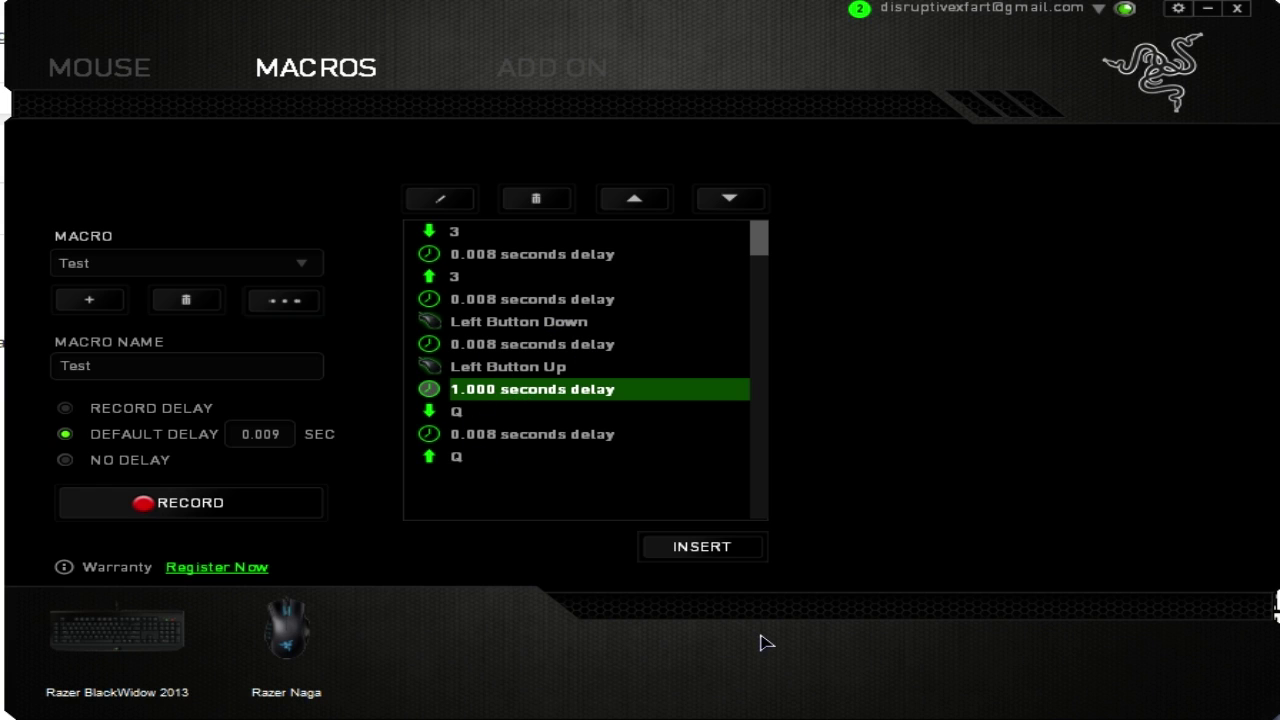
# - Delete every action of the recorded 3, left click and Q sequence from the Test macro
pyautogui.click(559, 464)
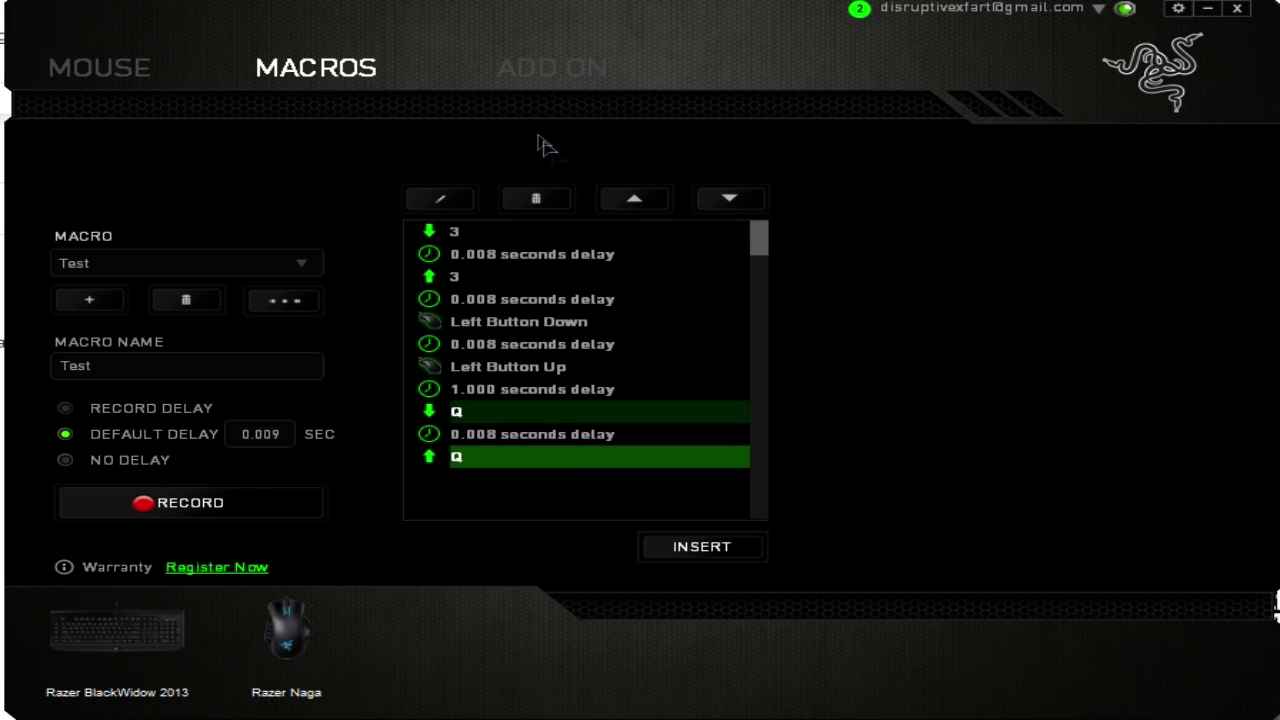
pyautogui.click(545, 205)
pyautogui.click(549, 214)
pyautogui.click(549, 214)
pyautogui.click(549, 214)
pyautogui.click(549, 214)
pyautogui.click(549, 214)
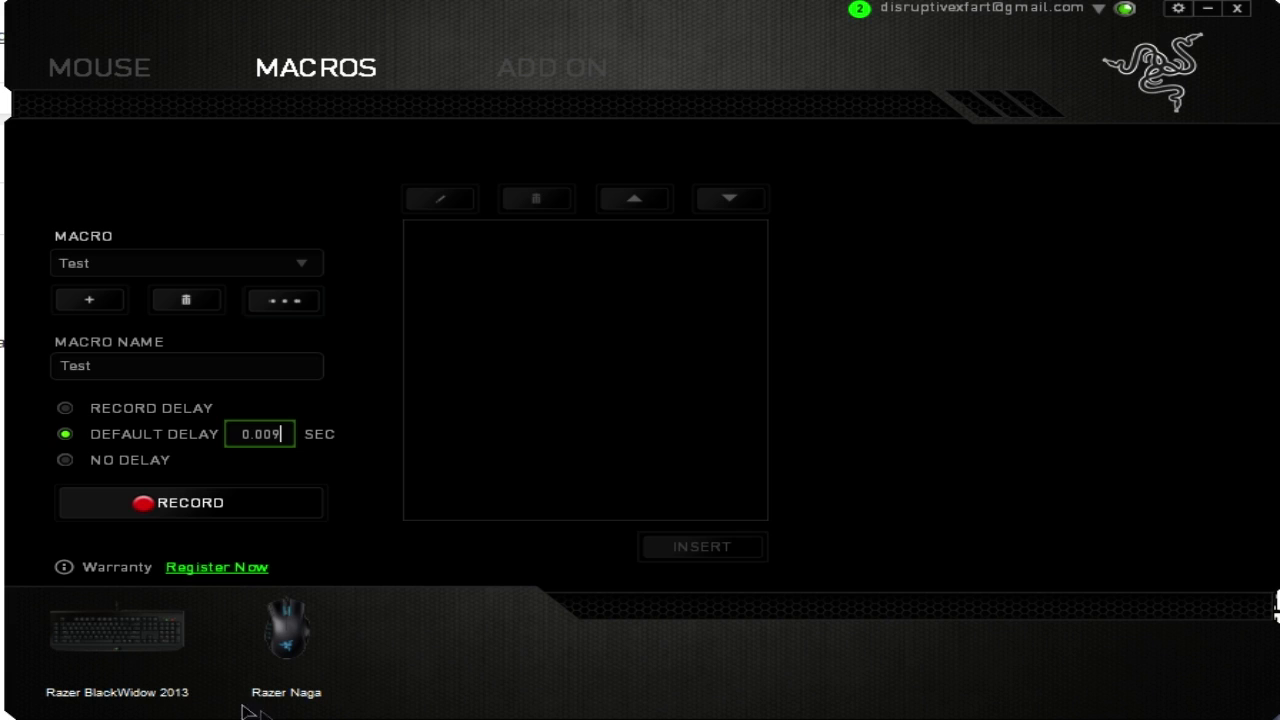
# - Record three left clicks into the emptied Test macro using the default delay
pyautogui.click(212, 505)
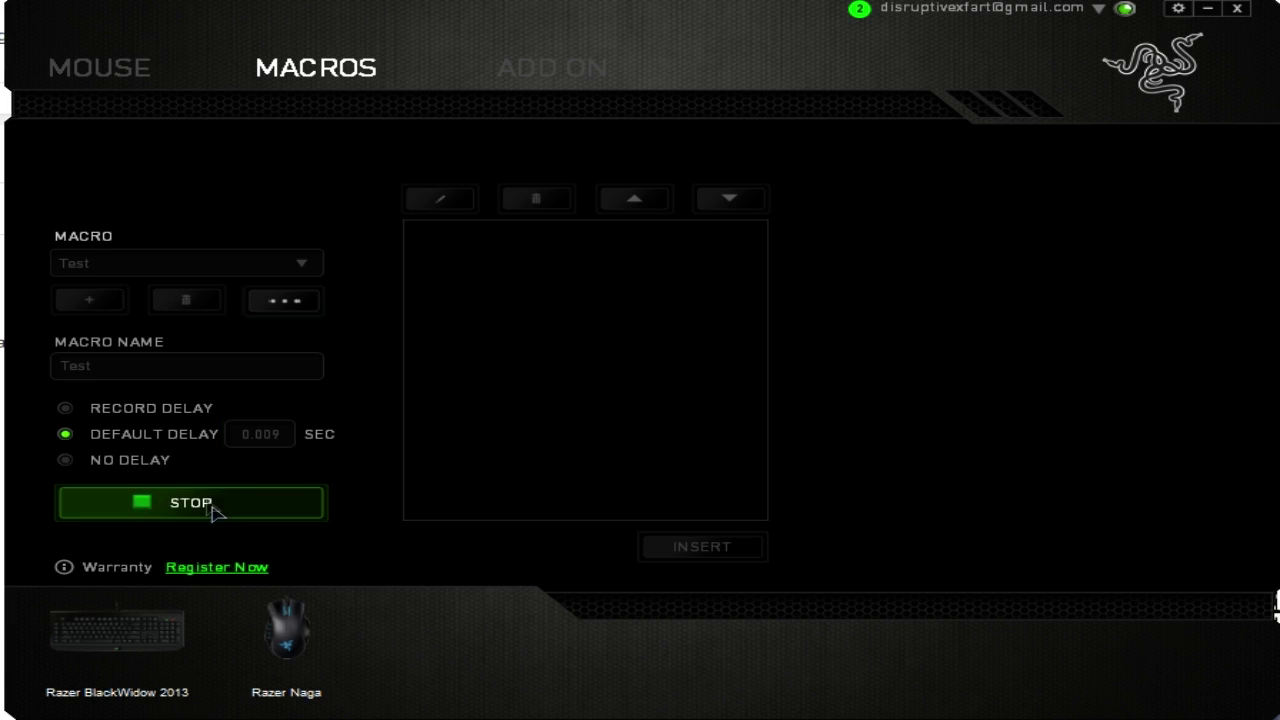
pyautogui.doubleClick(654, 423)
pyautogui.click(652, 424)
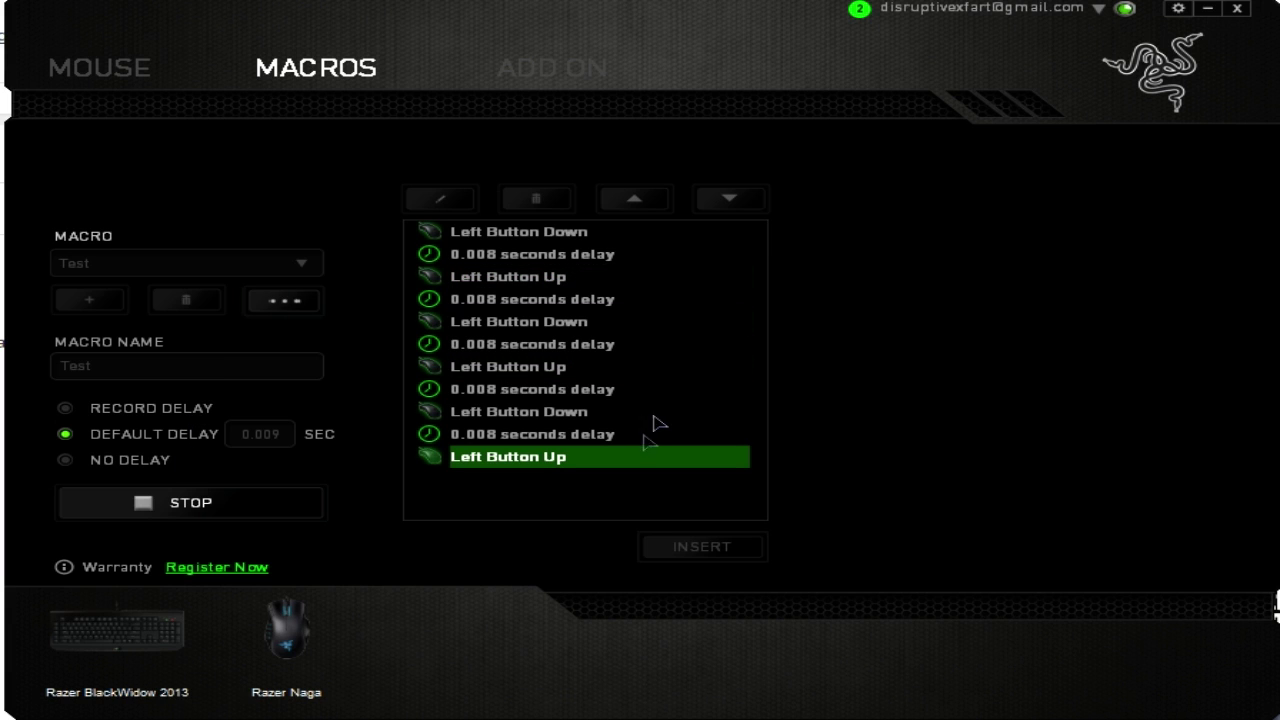
pyautogui.click(235, 505)
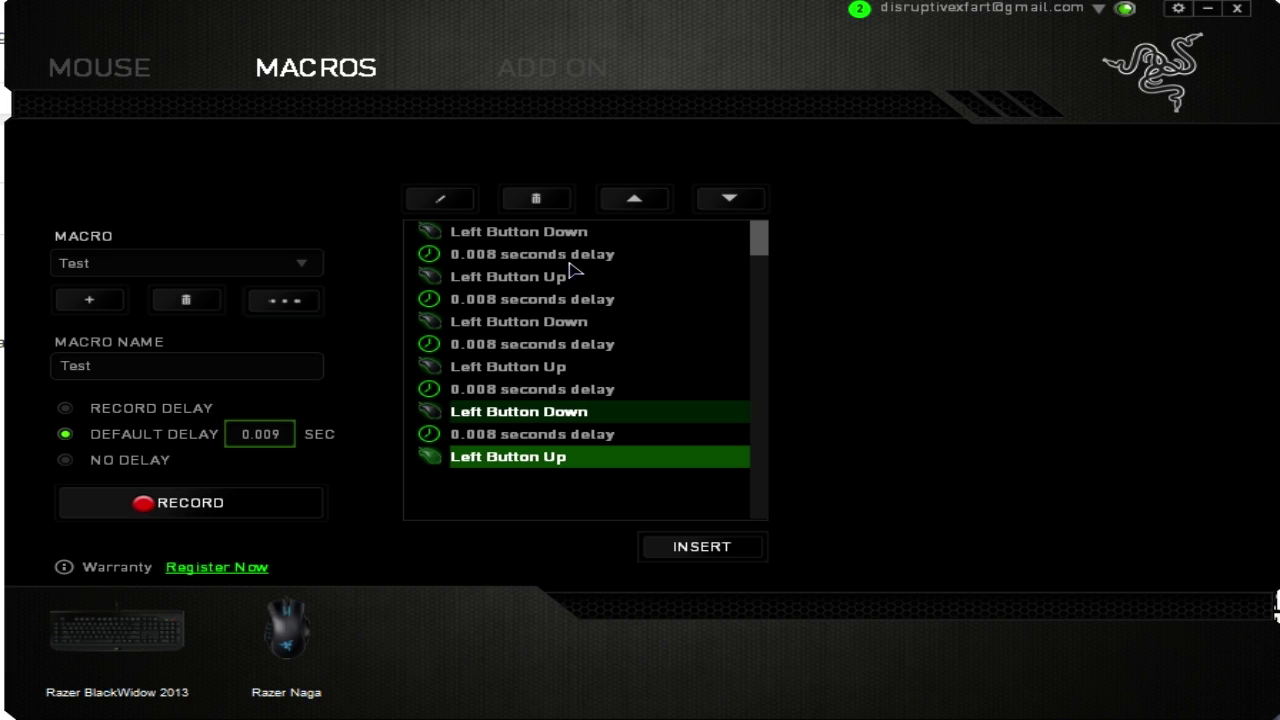
# - Insert a 0.5-second delay after the last Left Button Up action of the macro
pyautogui.click(505, 477)
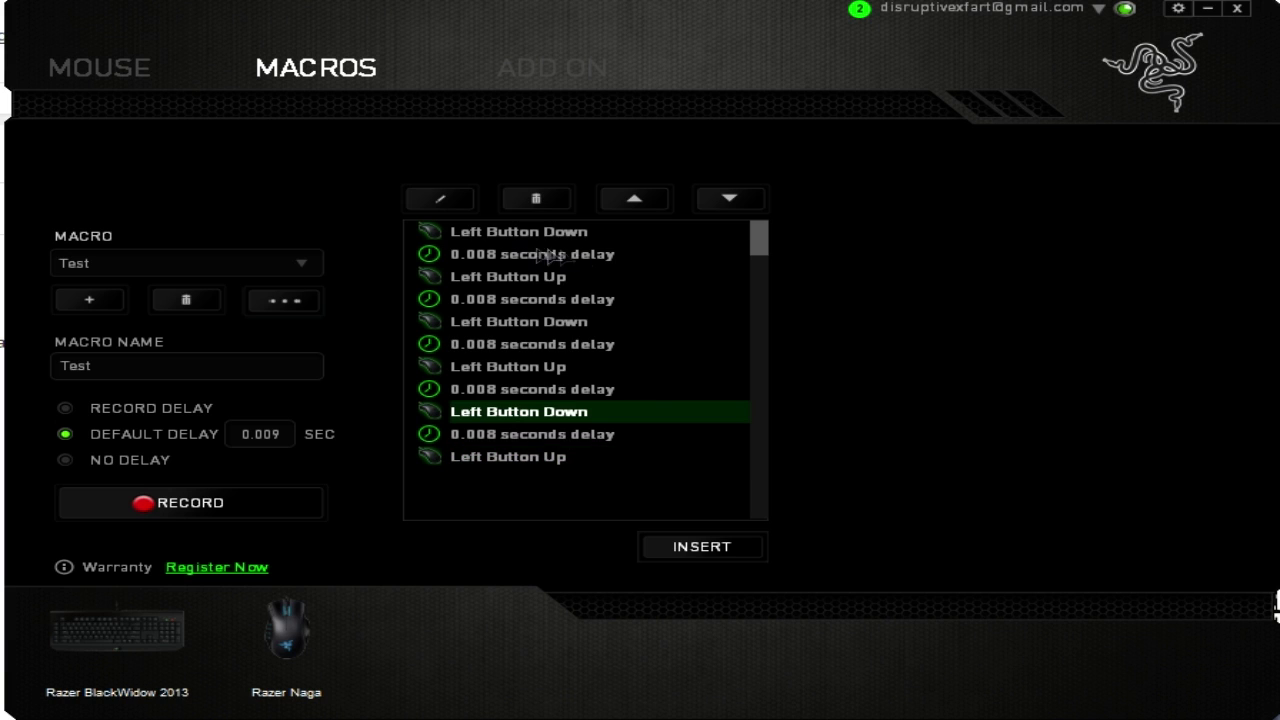
pyautogui.click(516, 458)
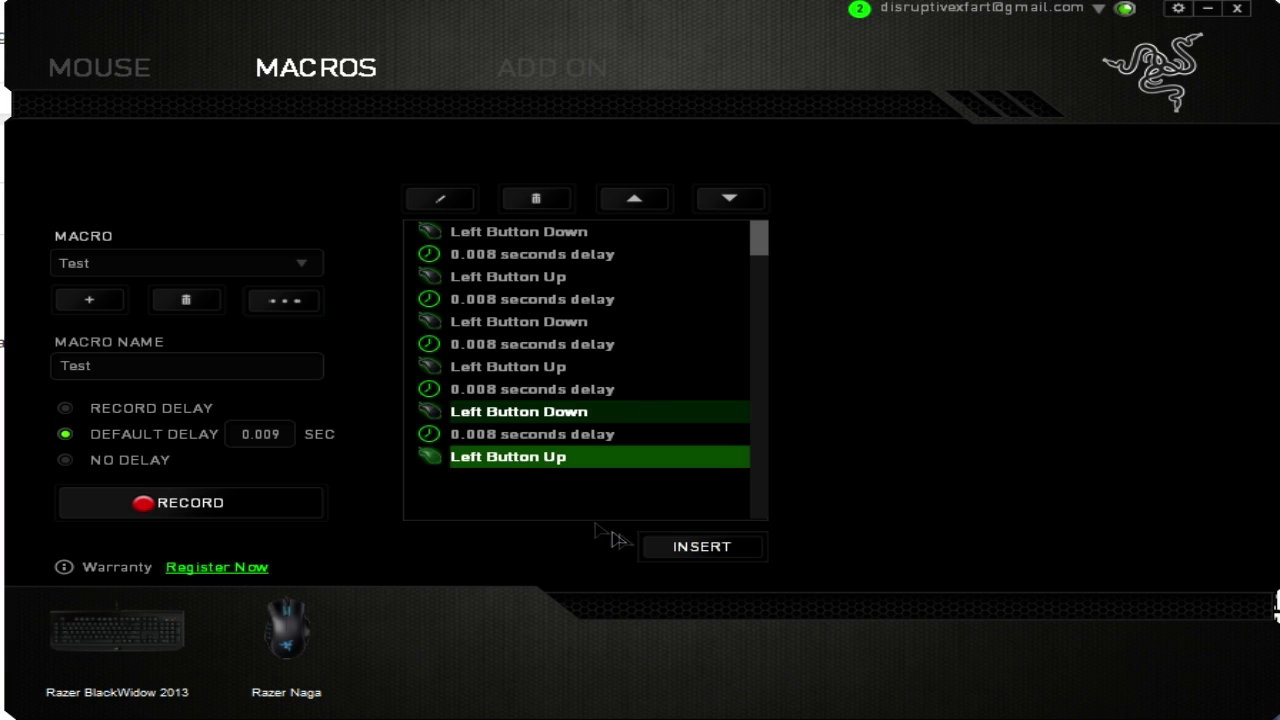
pyautogui.click(656, 542)
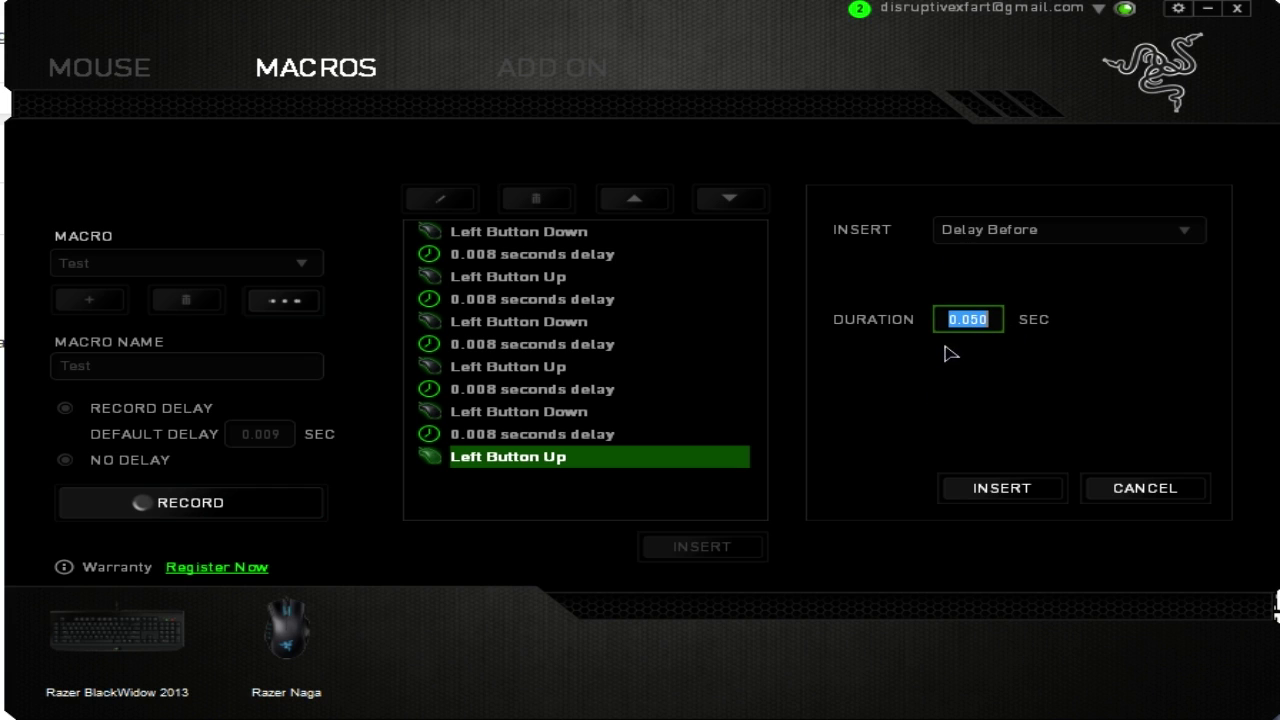
pyautogui.click(1003, 222)
pyautogui.click(1026, 280)
pyautogui.write('0')
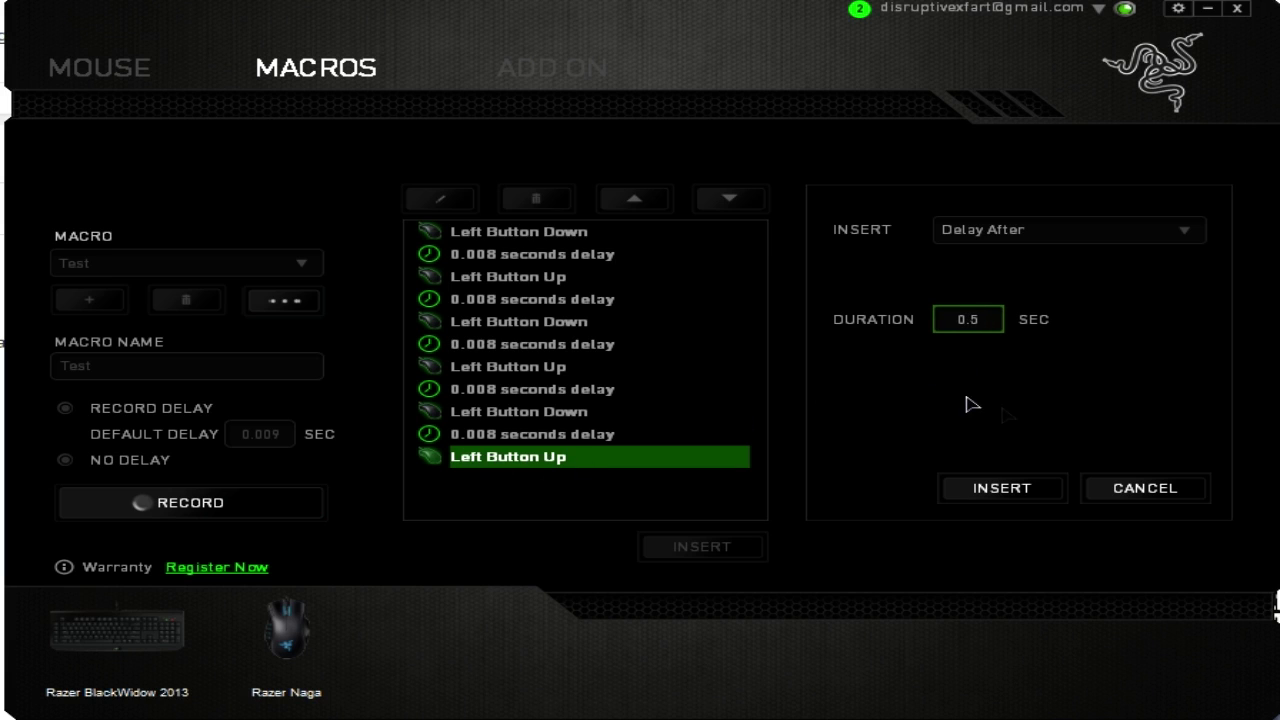
pyautogui.click(1030, 487)
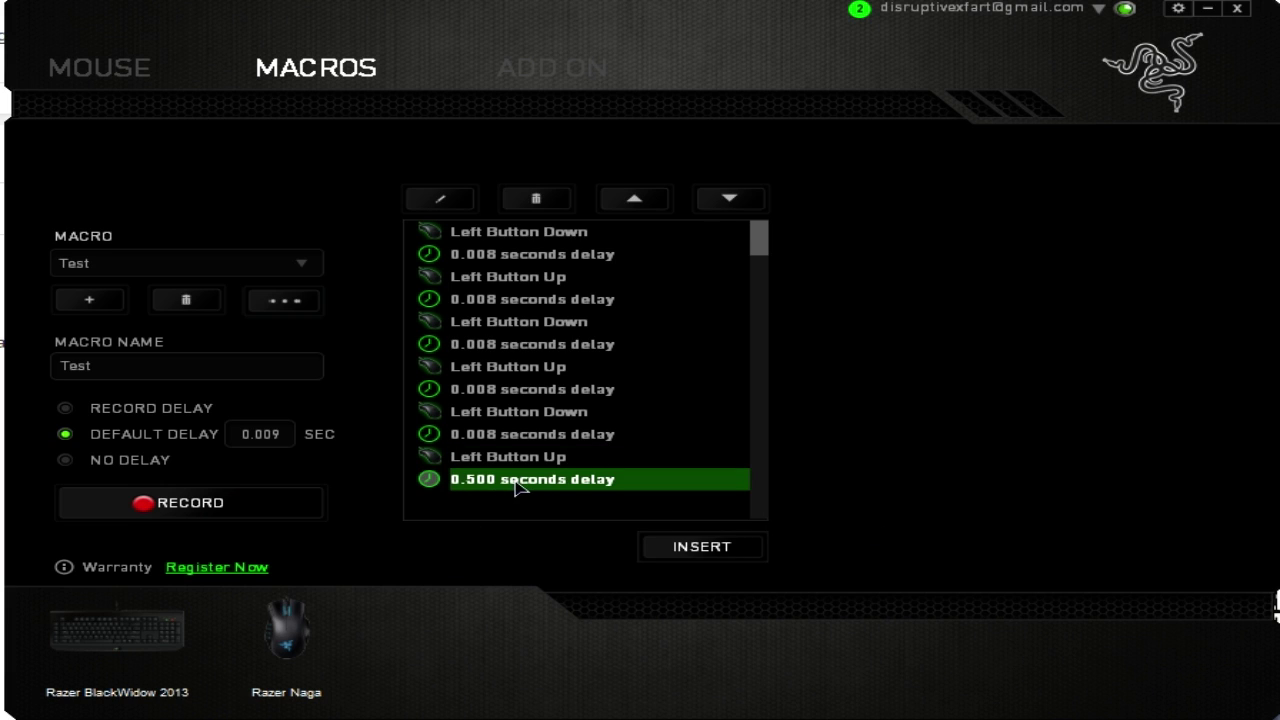
# - Record the Test macro again with three left clicks, replacing the existing sequence
pyautogui.click(268, 503)
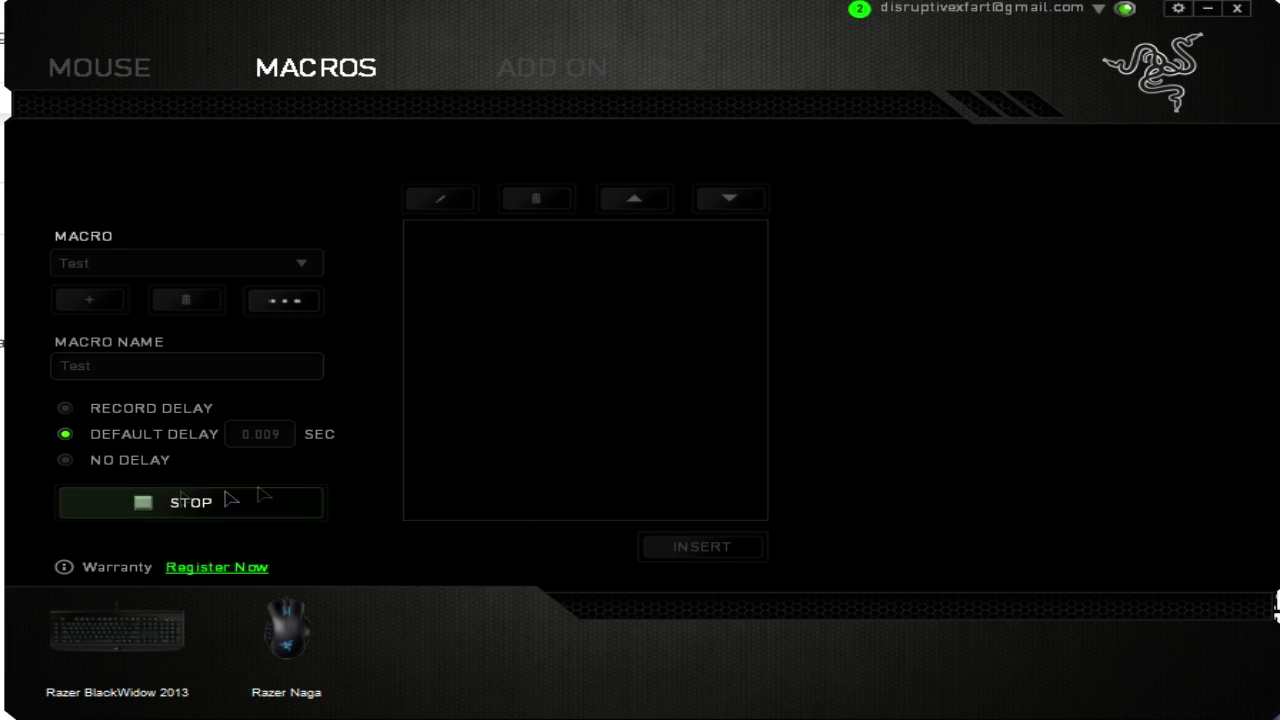
pyautogui.doubleClick(472, 477)
pyautogui.click(471, 477)
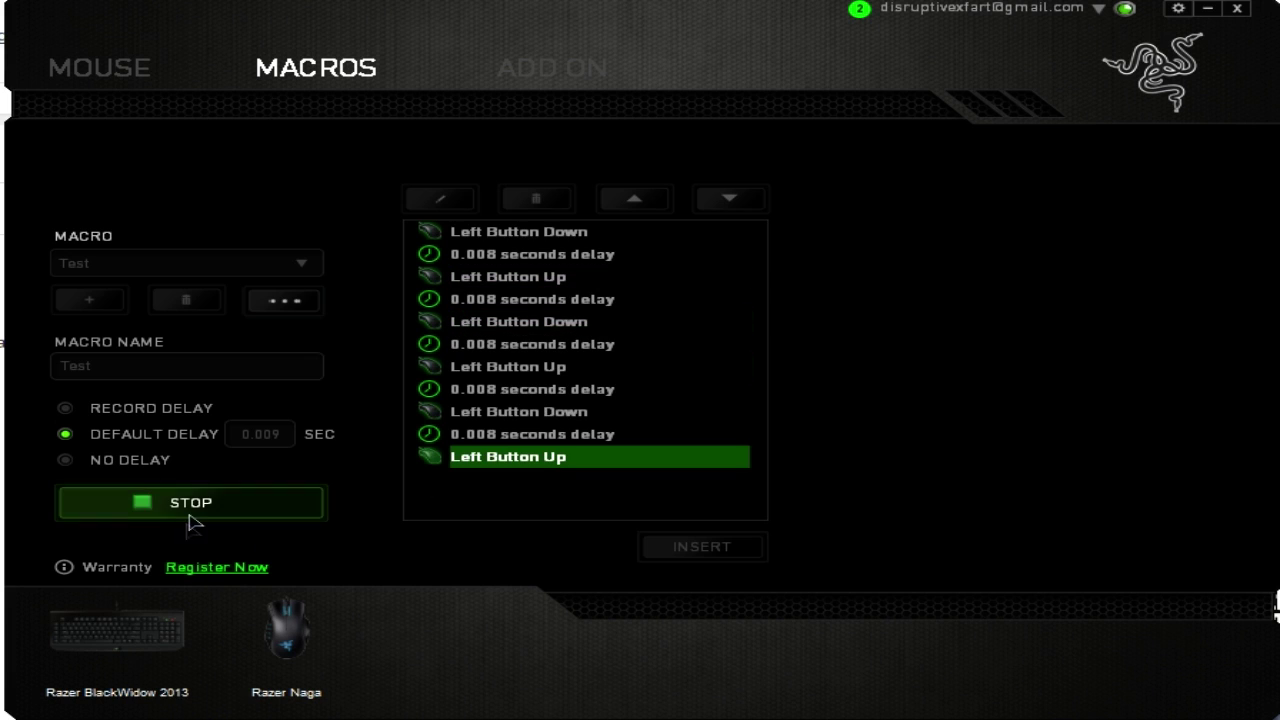
pyautogui.click(188, 512)
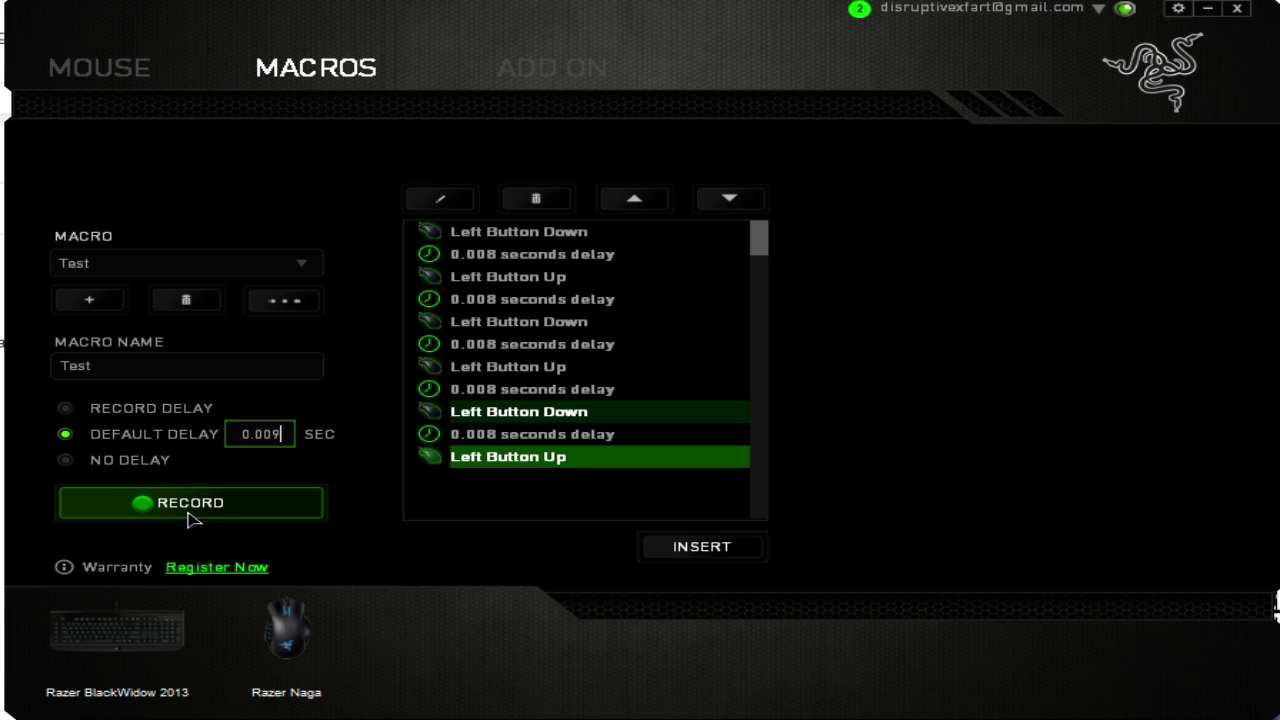
# - Add a 0.5-second delay after the final Left Button Up of the newly recorded sequence
pyautogui.click(528, 456)
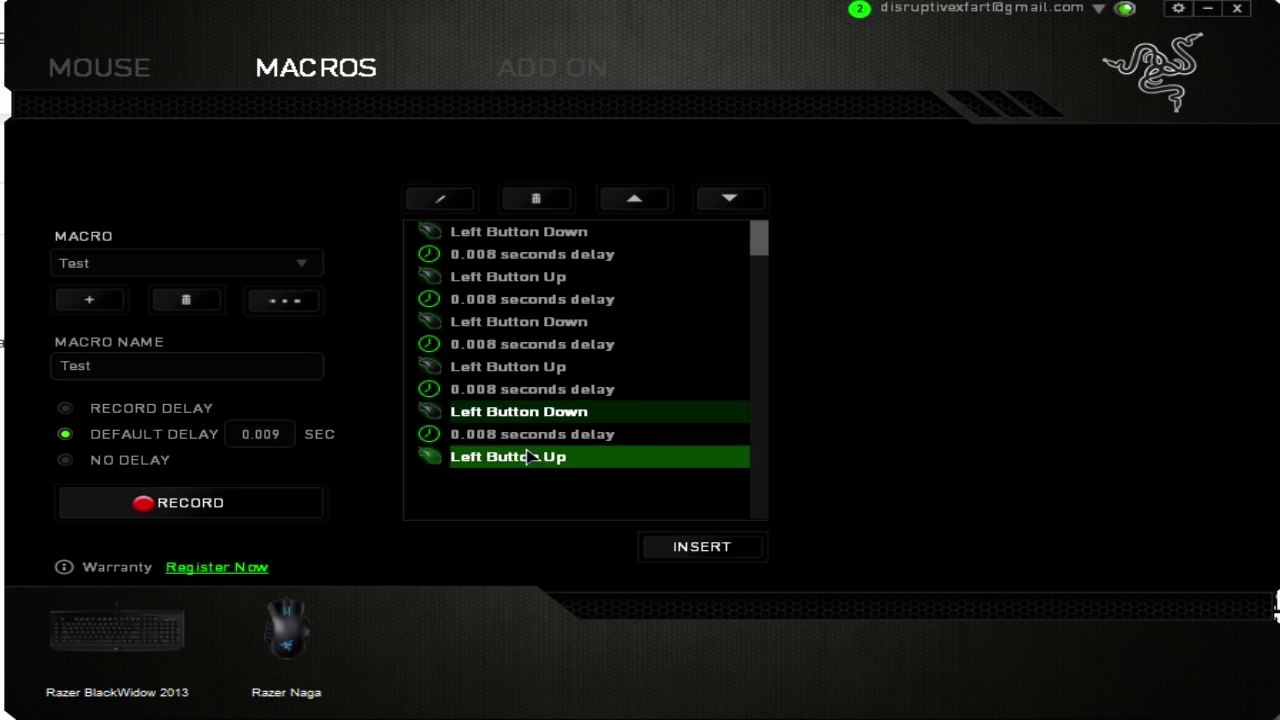
pyautogui.click(671, 548)
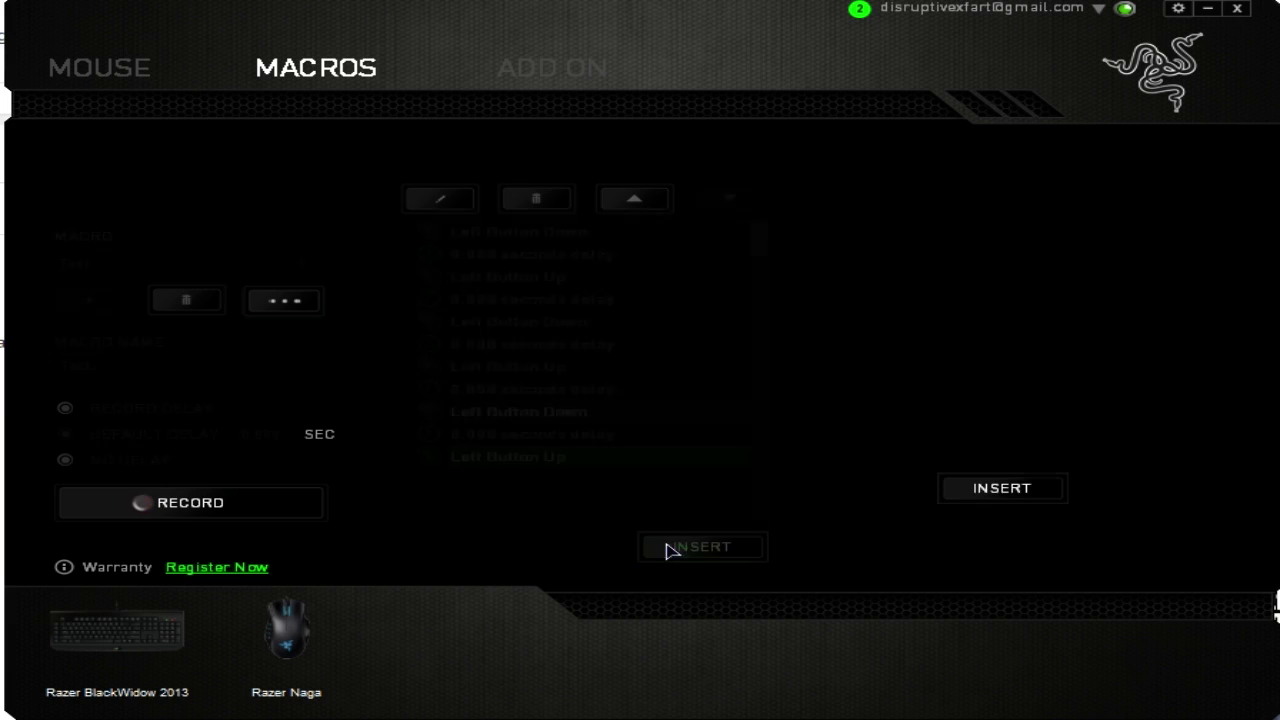
pyautogui.click(1028, 494)
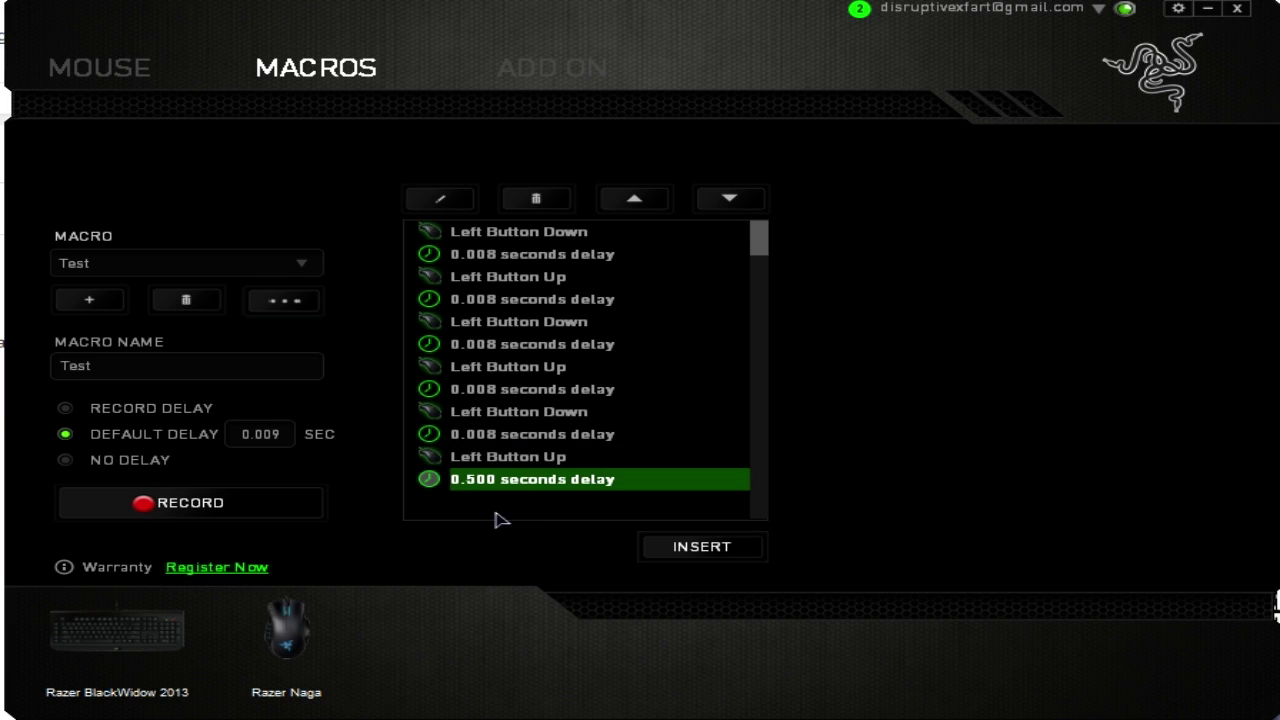
# - Review the recorded left-button actions and the delay between the first and second clicks
pyautogui.click(495, 458)
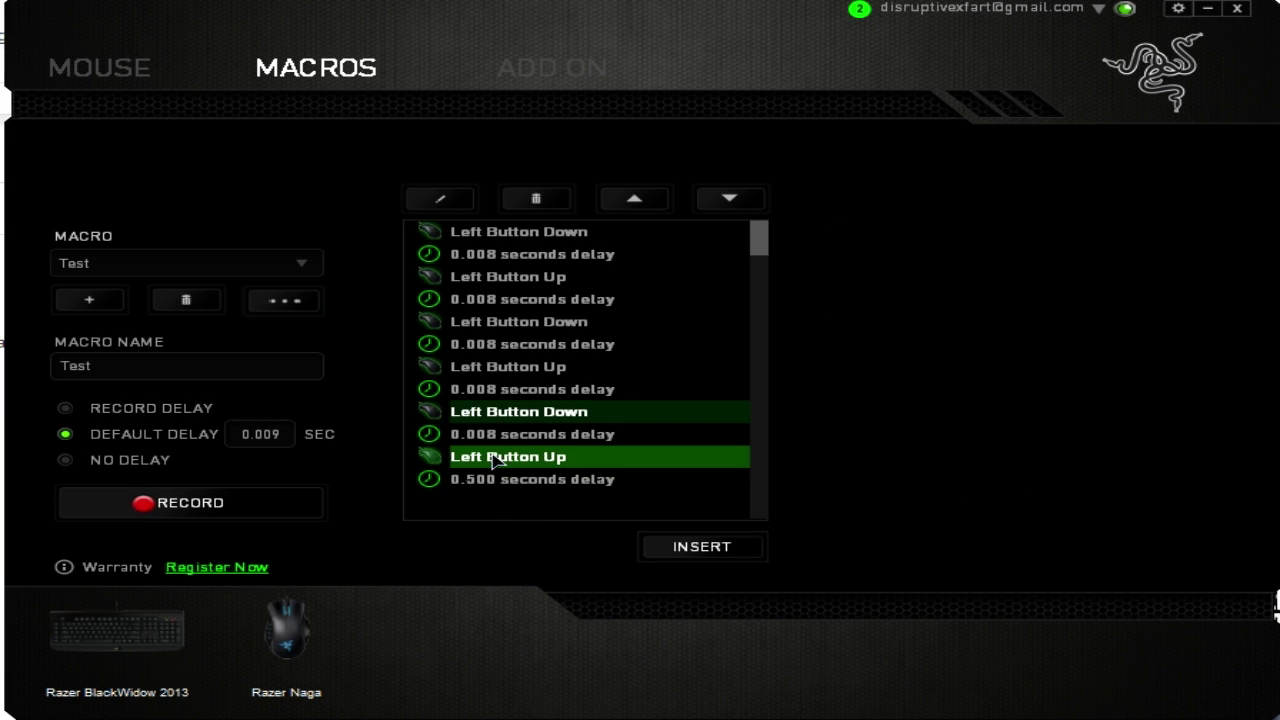
pyautogui.click(503, 238)
pyautogui.click(524, 301)
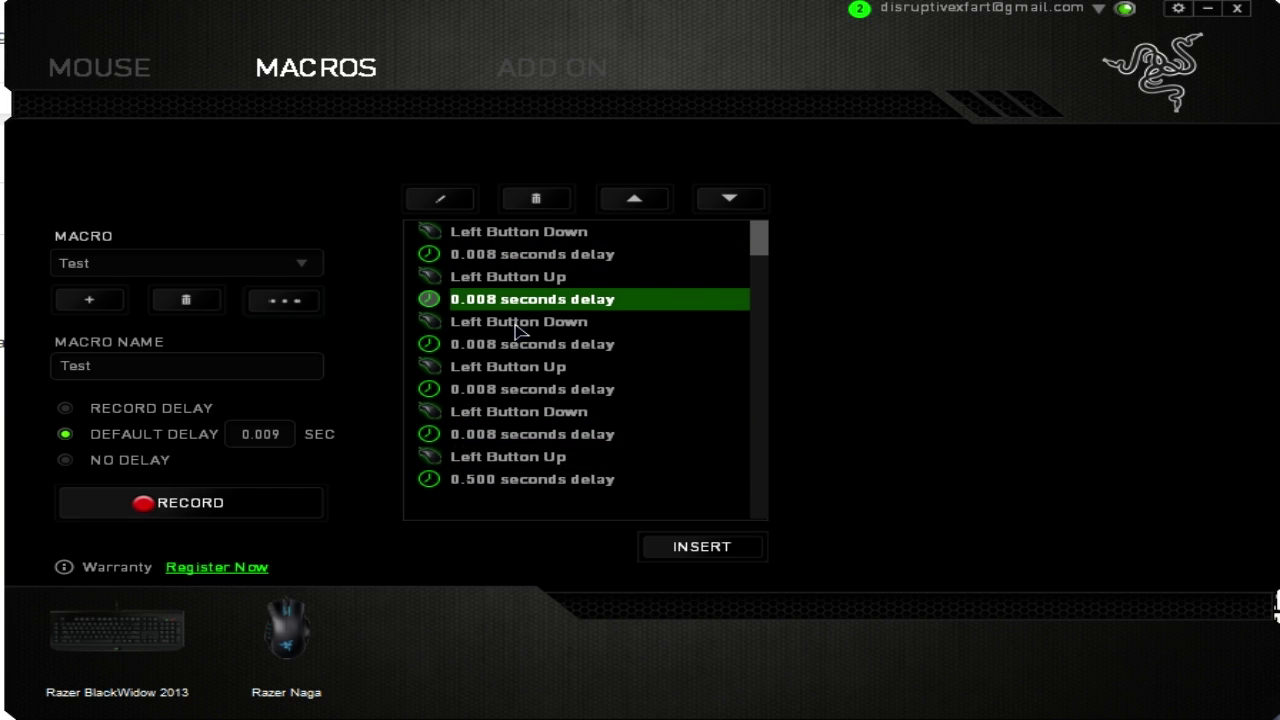
pyautogui.click(517, 323)
pyautogui.click(488, 479)
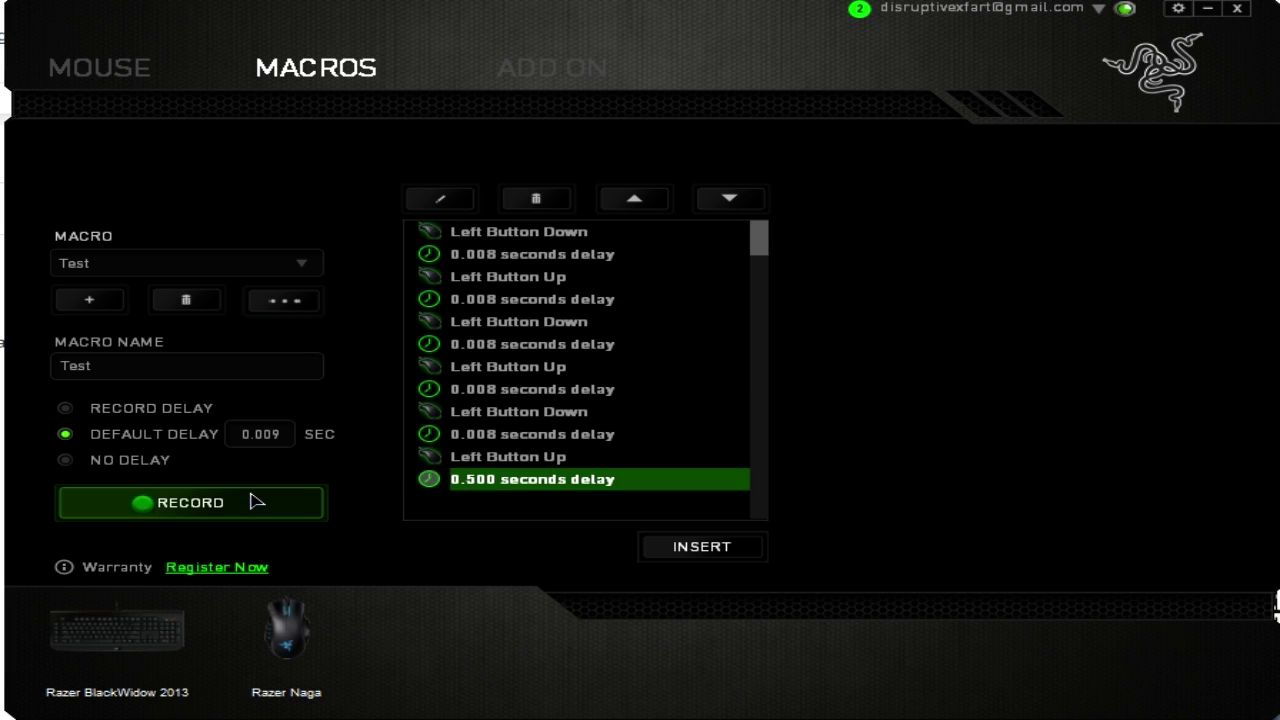
pyautogui.click(507, 516)
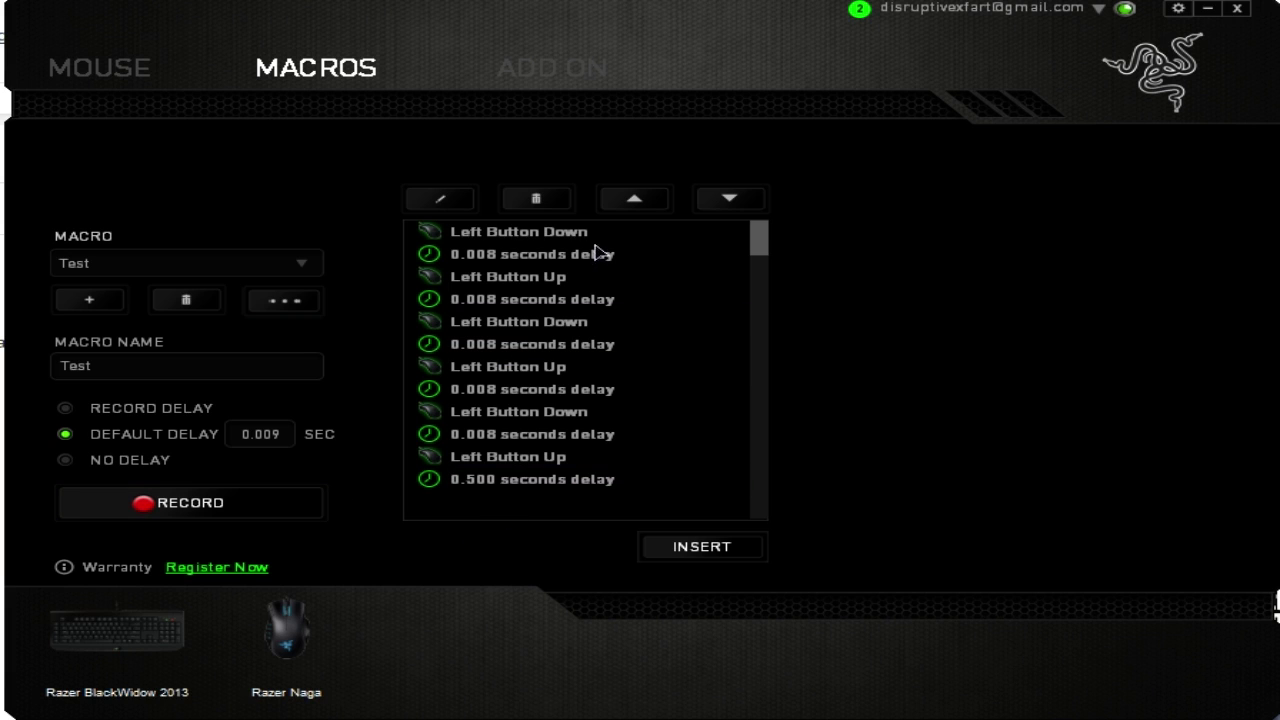
# - Record the Test macro again with a longer series of left clicks, replacing the existing sequence
pyautogui.click(165, 516)
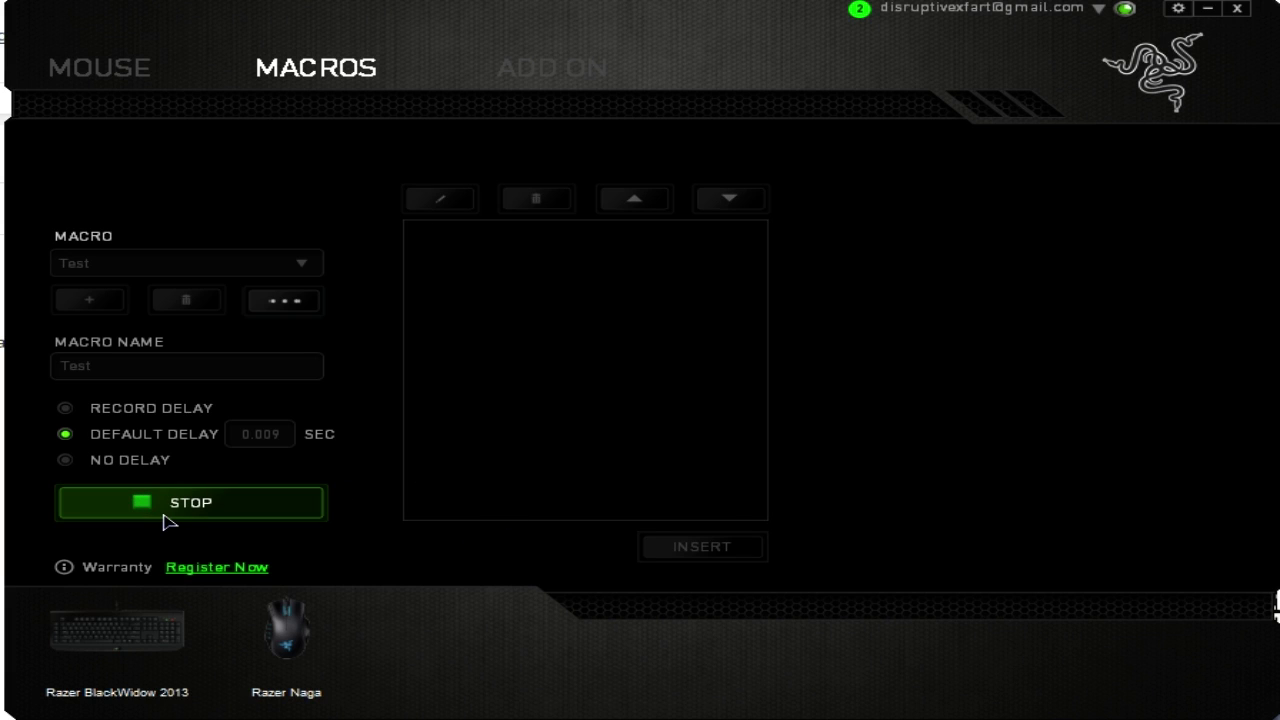
pyautogui.click(608, 424)
pyautogui.doubleClick(608, 424)
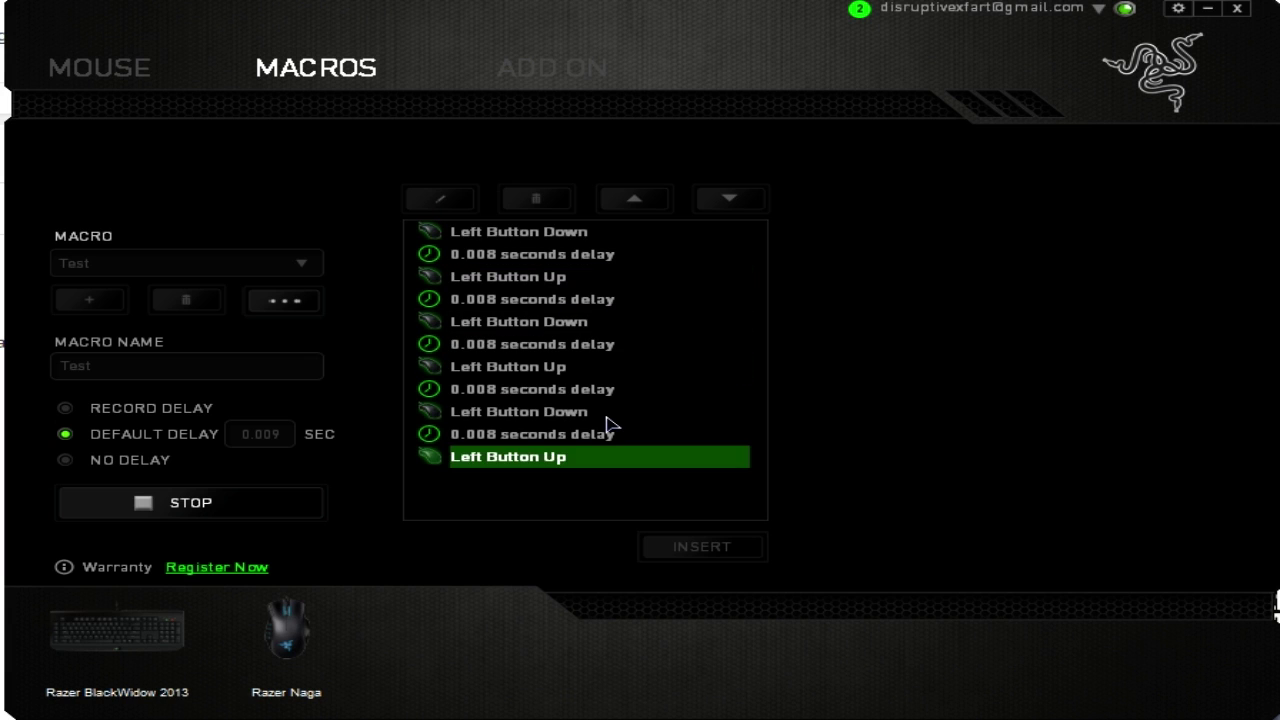
pyautogui.click(608, 424)
pyautogui.click(608, 424)
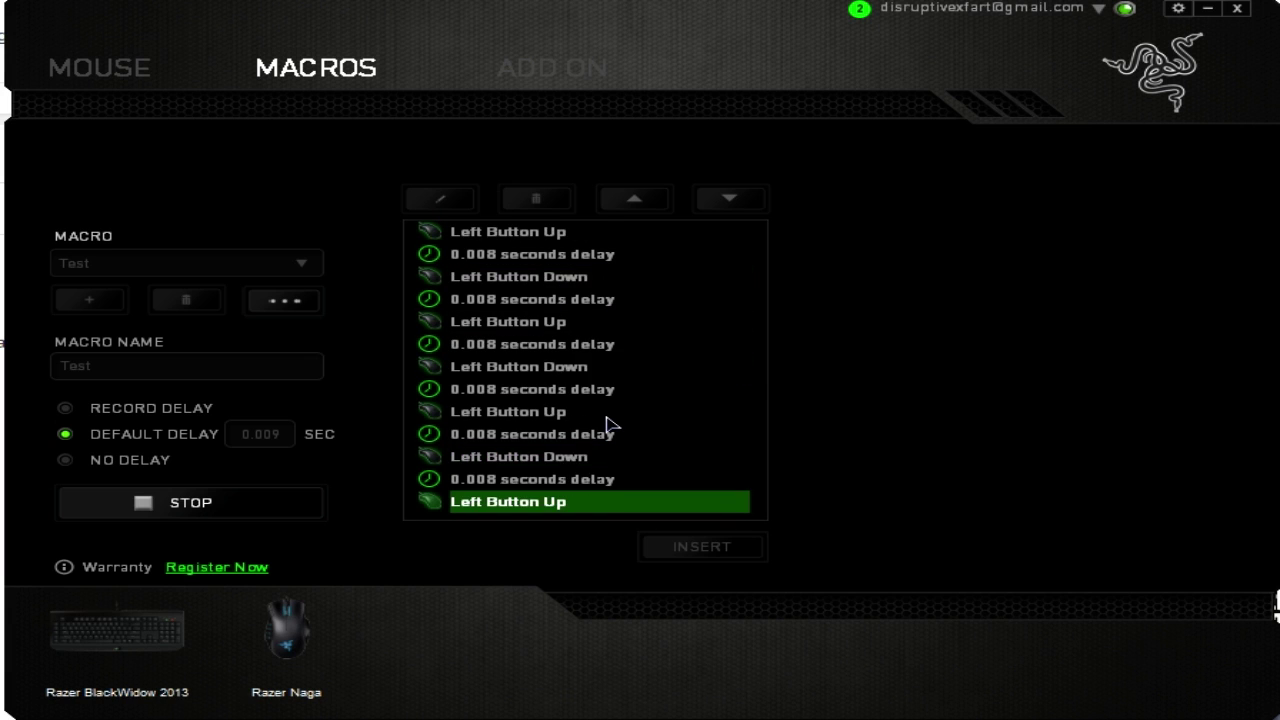
pyautogui.click(201, 512)
# - Insert a 0.5-second delay after the third Left Button Up of the recorded sequence
pyautogui.moveTo(762, 502); pyautogui.dragTo(760, 243)
pyautogui.click(520, 234)
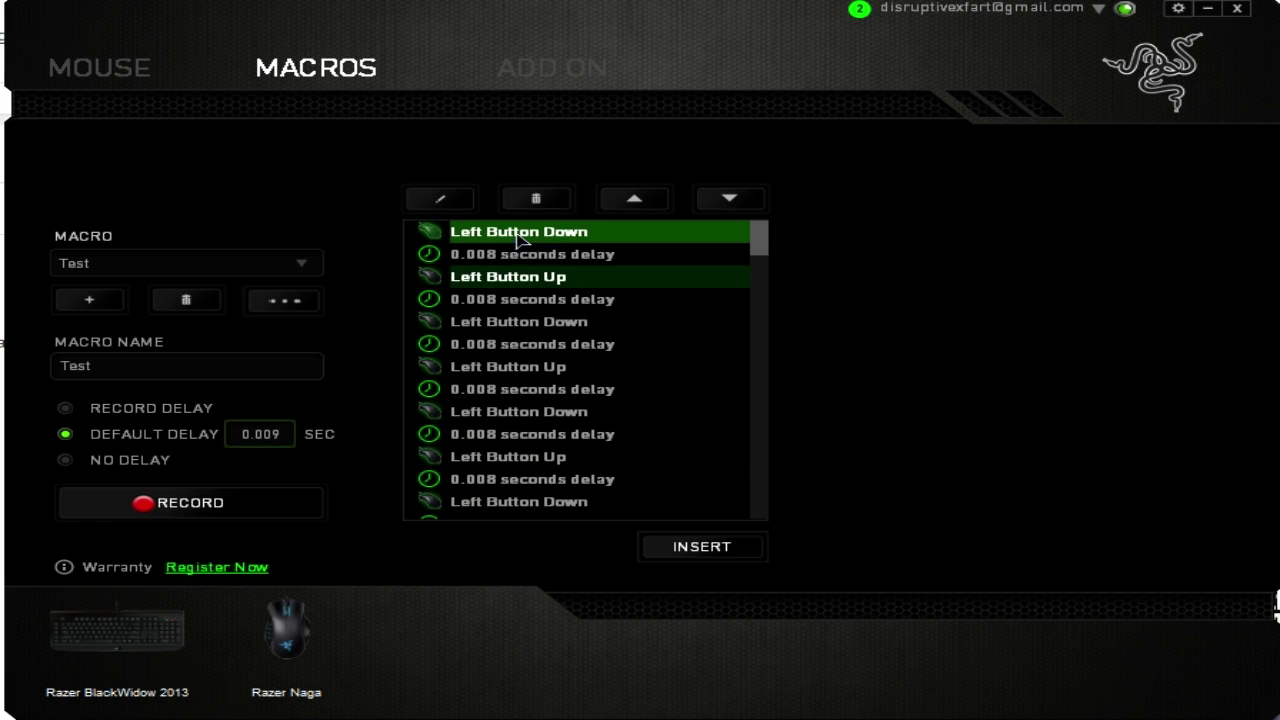
pyautogui.click(509, 322)
pyautogui.click(515, 414)
pyautogui.click(509, 460)
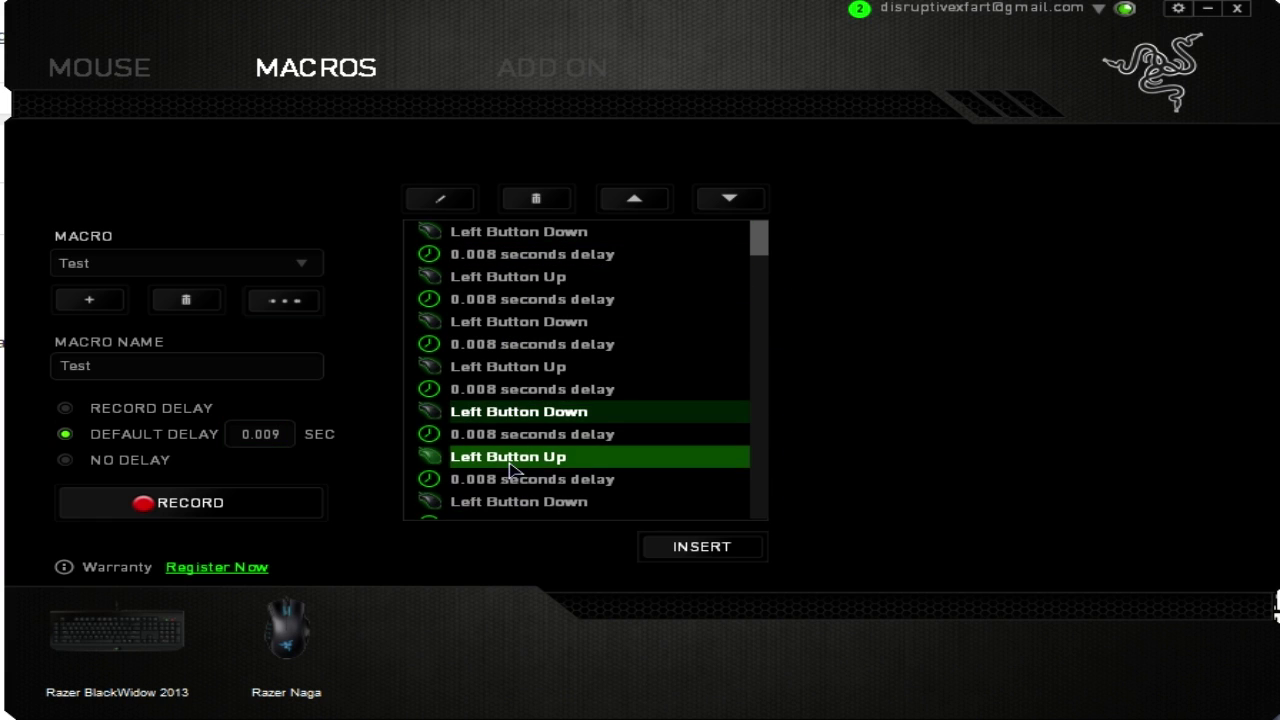
pyautogui.click(664, 556)
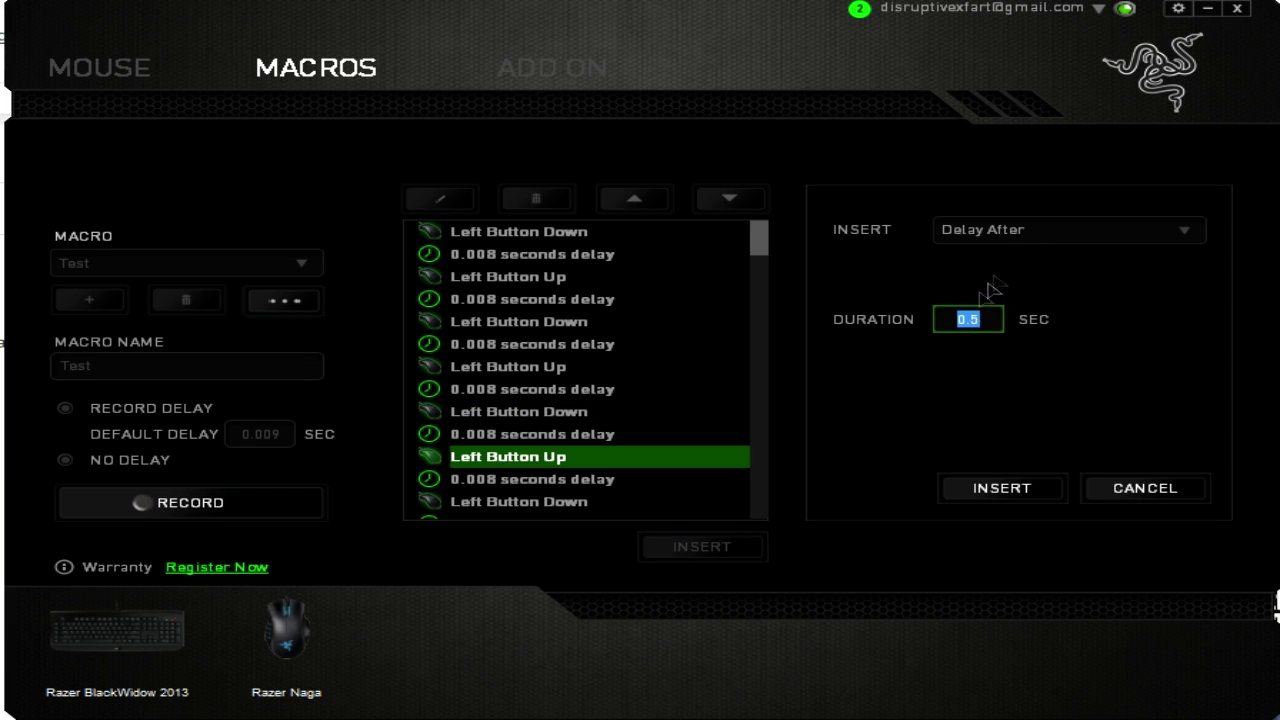
pyautogui.click(985, 228)
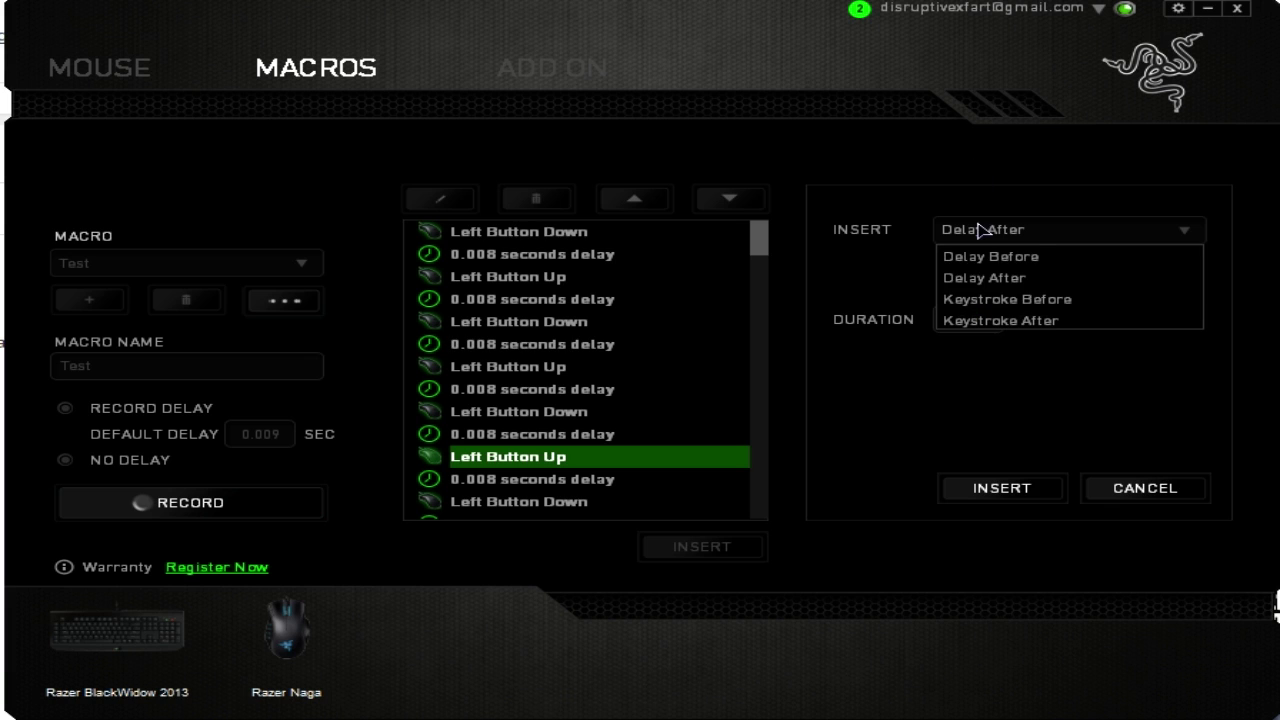
pyautogui.click(1010, 277)
pyautogui.click(1018, 488)
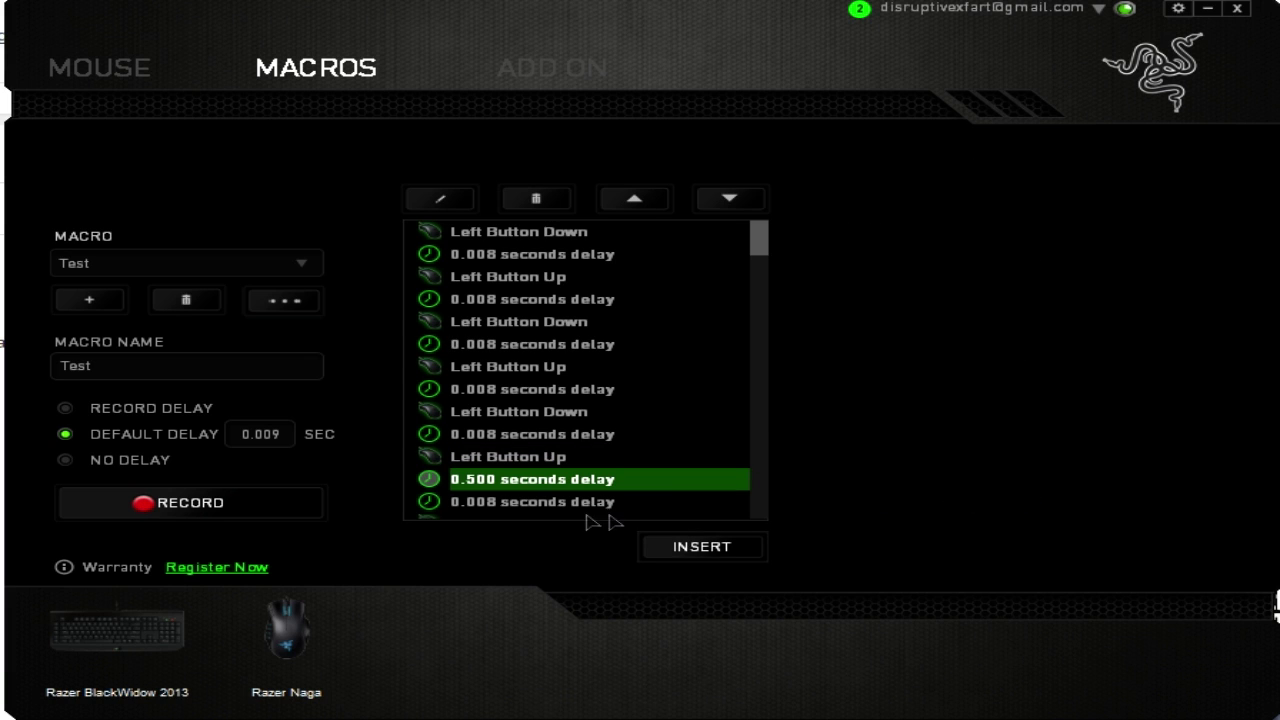
# - Delete the 0.008-second delay that directly follows the 0.5-second delay
pyautogui.moveTo(766, 234); pyautogui.dragTo(764, 282)
pyautogui.click(536, 444)
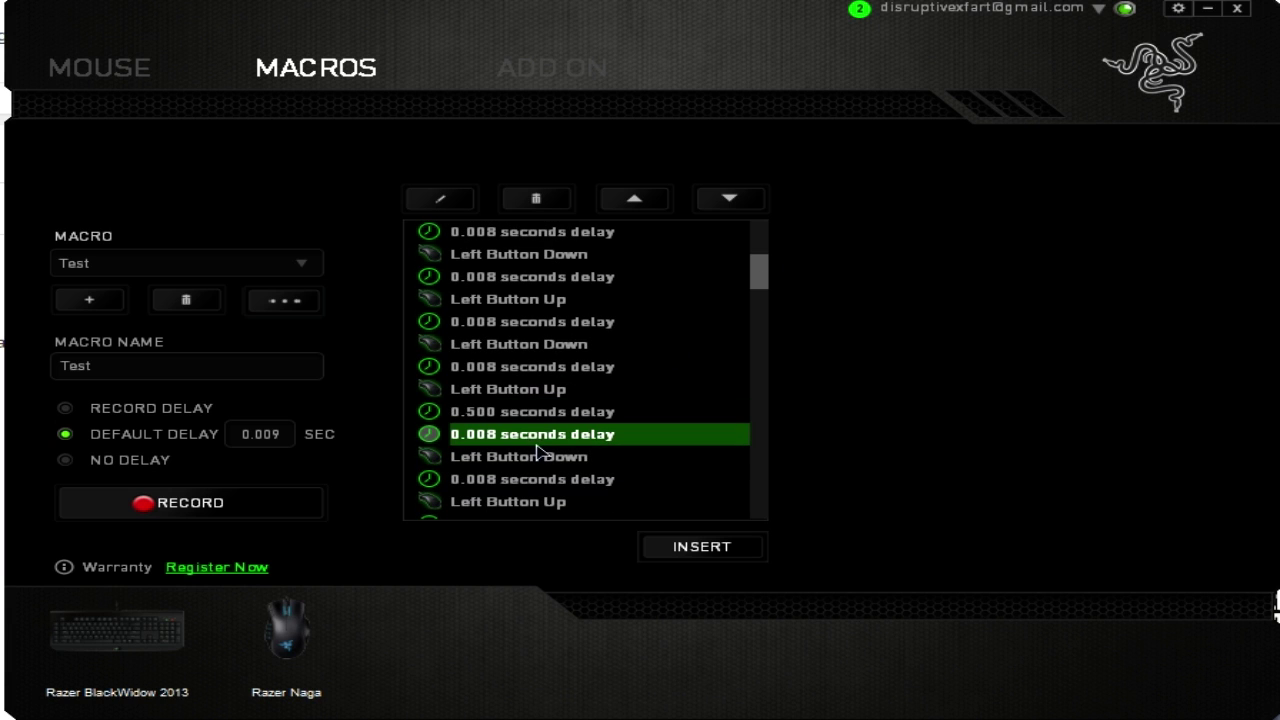
pyautogui.click(556, 205)
# - Delete all recorded actions and delays from the Test macro, leaving its sequence empty
pyautogui.moveTo(768, 272); pyautogui.dragTo(750, 230)
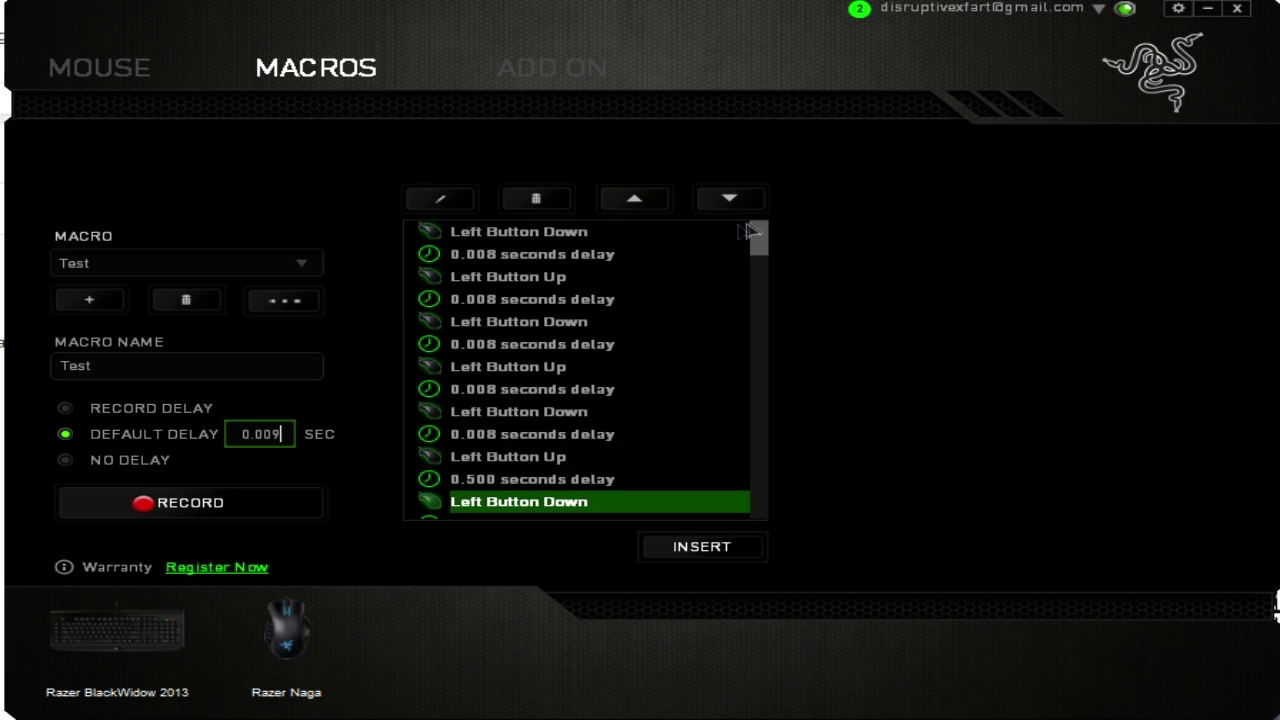
pyautogui.click(536, 200)
pyautogui.click(536, 200)
pyautogui.click(536, 200)
pyautogui.click(536, 200)
pyautogui.click(536, 200)
pyautogui.click(536, 200)
pyautogui.click(536, 200)
pyautogui.click(536, 200)
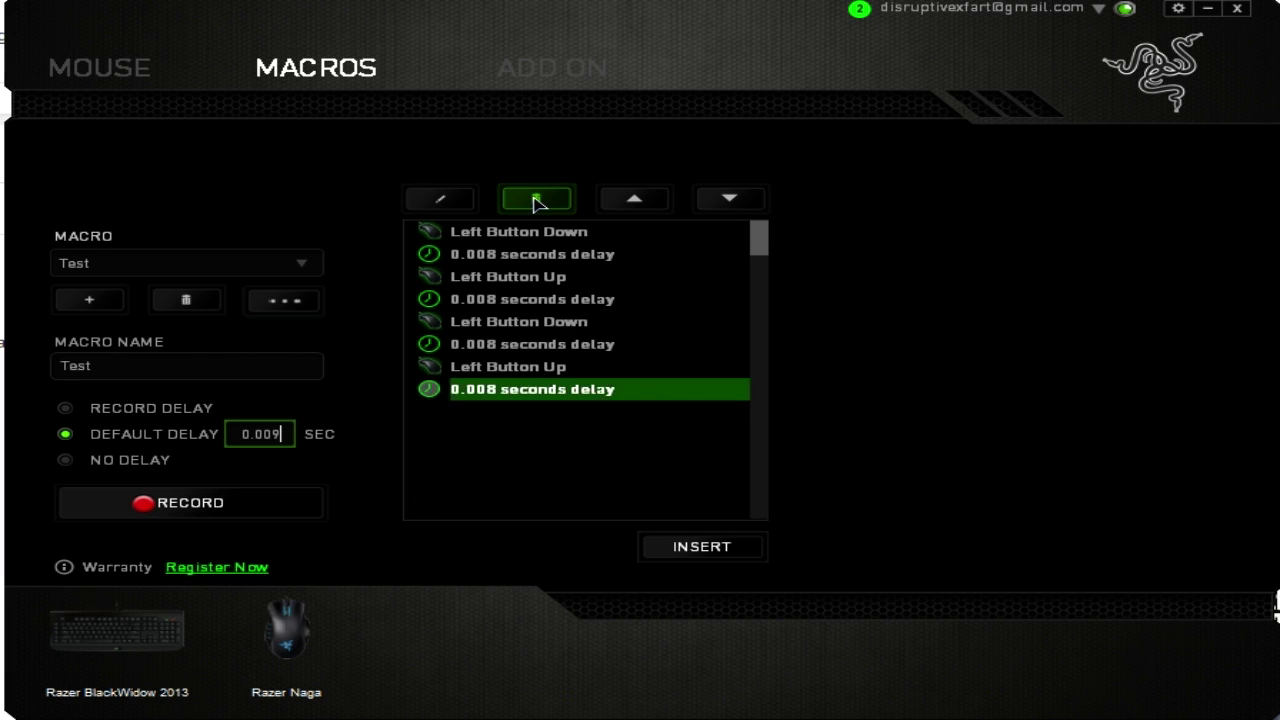
pyautogui.click(536, 200)
pyautogui.click(536, 200)
pyautogui.click(536, 200)
pyautogui.click(536, 200)
pyautogui.click(536, 200)
pyautogui.click(536, 200)
pyautogui.click(536, 200)
pyautogui.click(536, 200)
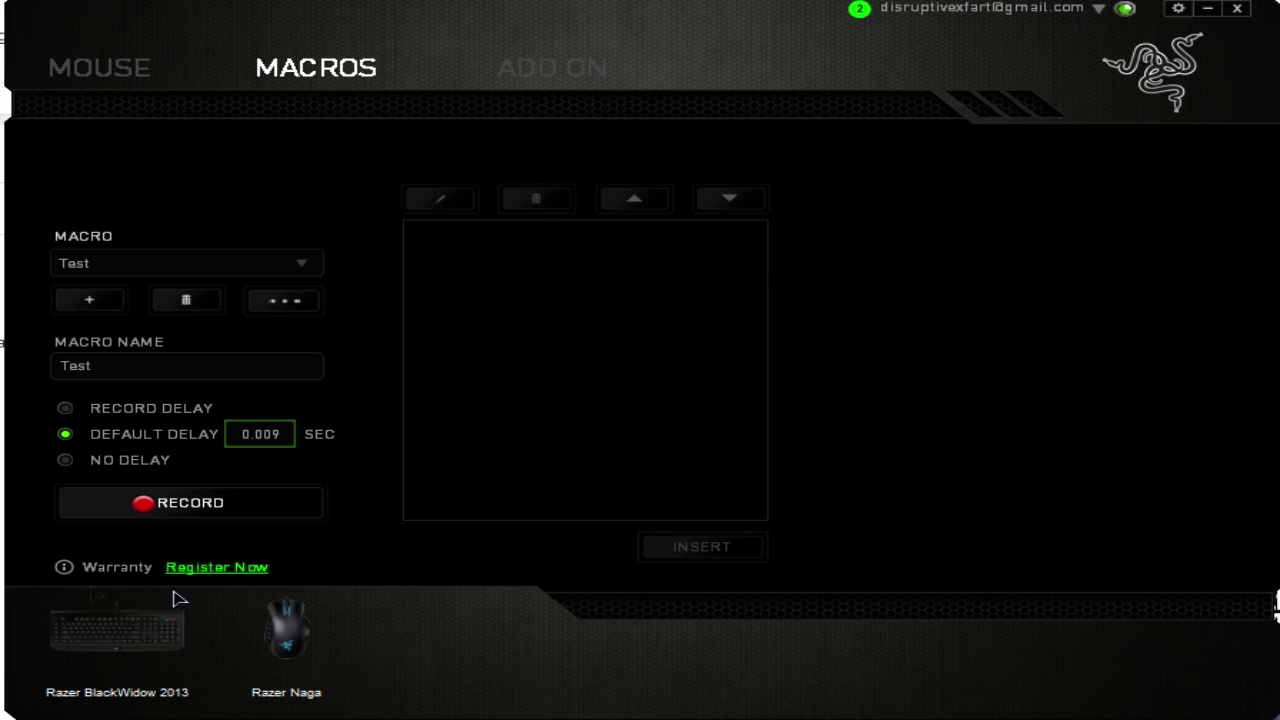